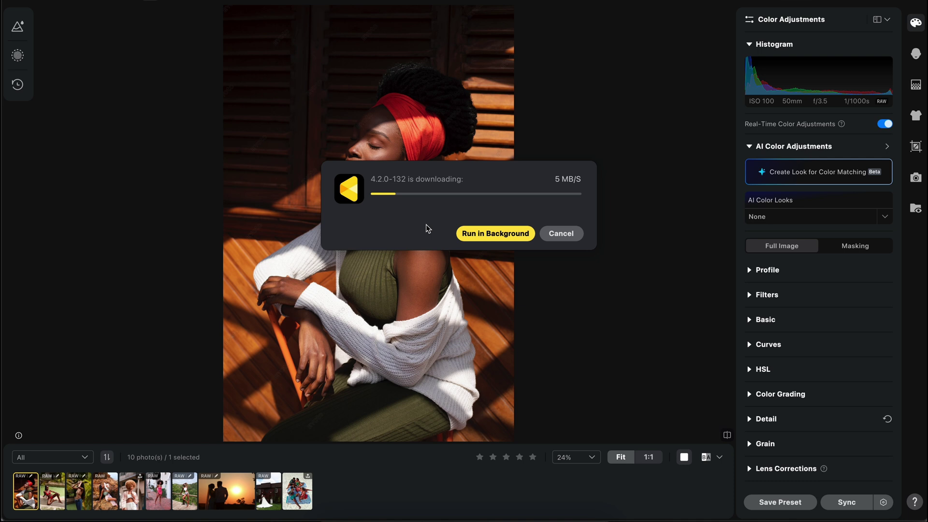
# Let the update download continue in the background and inspect the seated portrait at several zoom levels
pyautogui.click(491, 234)
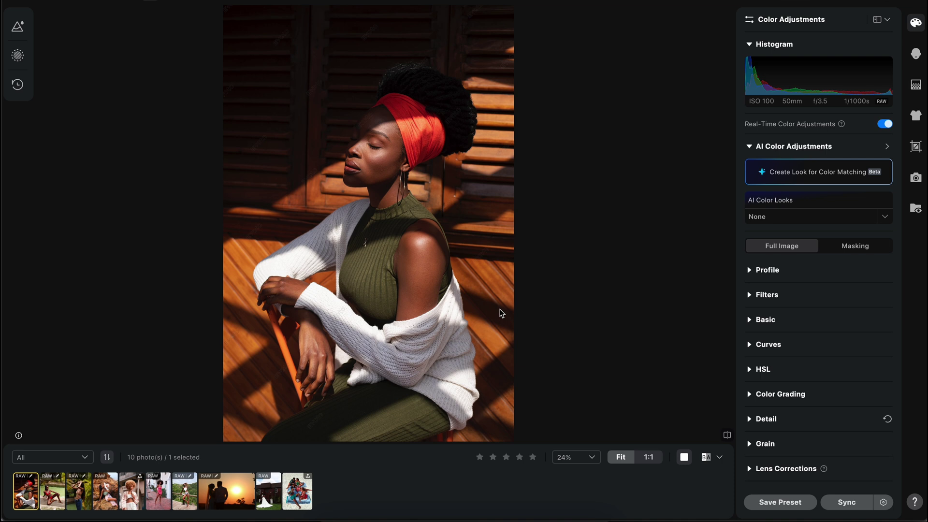
pyautogui.scroll(2, 384, 251)
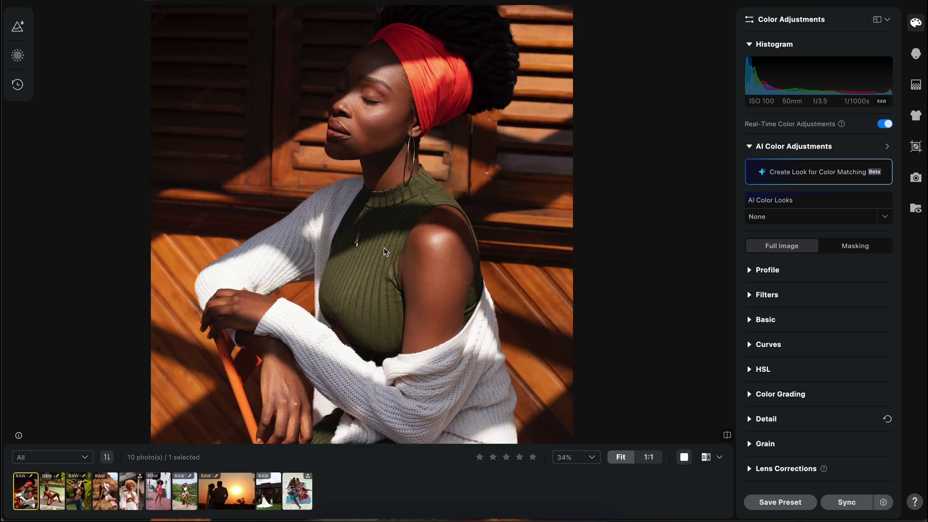
pyautogui.scroll(-4, 376, 264)
pyautogui.scroll(3, 376, 263)
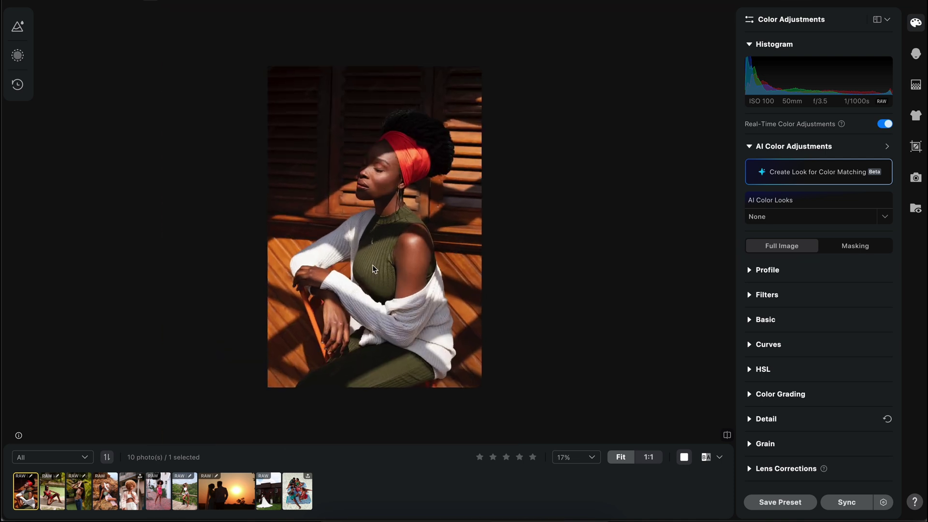
pyautogui.moveTo(372, 265); pyautogui.dragTo(422, 269)
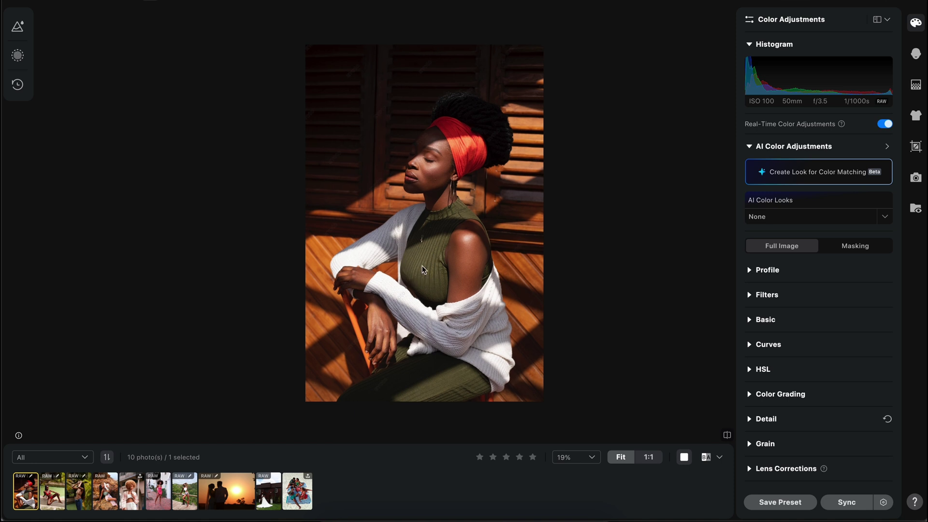
pyautogui.moveTo(443, 264); pyautogui.dragTo(434, 261)
# Look through the imported photos one after another and return to the first portrait with the red headwrap
pyautogui.click(79, 493)
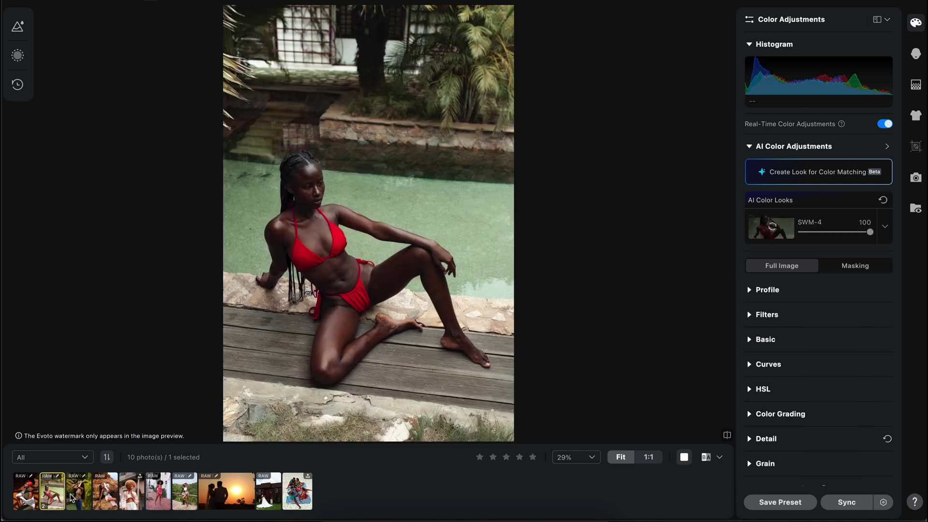
pyautogui.click(105, 494)
pyautogui.click(131, 494)
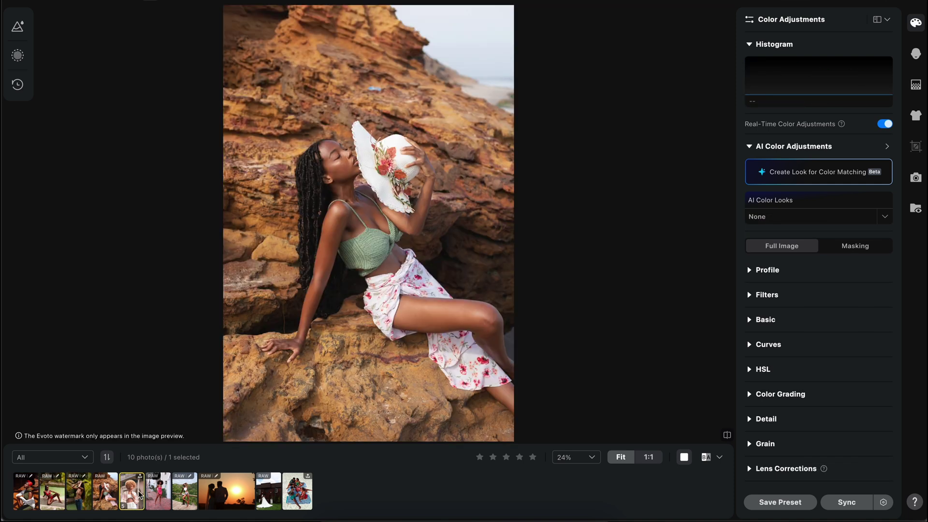
pyautogui.click(161, 495)
pyautogui.click(185, 493)
pyautogui.click(227, 493)
pyautogui.click(266, 492)
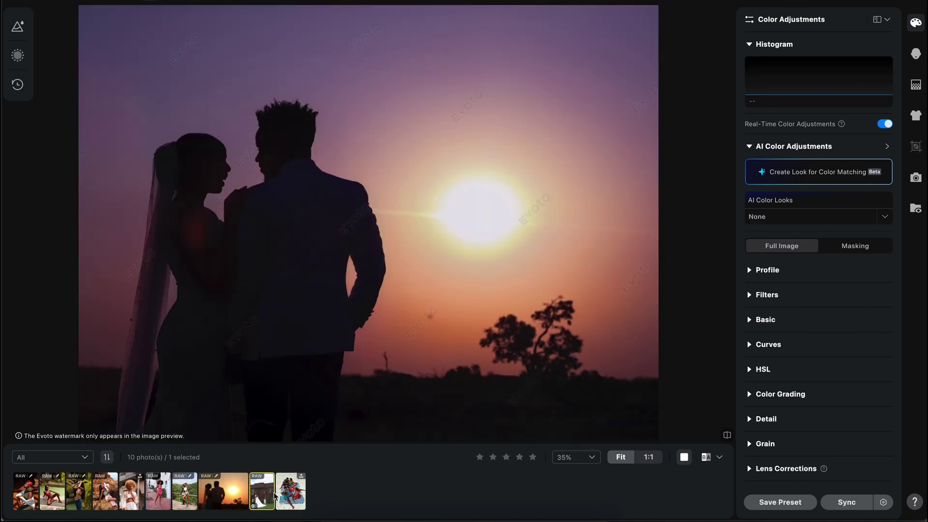
pyautogui.click(298, 495)
pyautogui.click(25, 491)
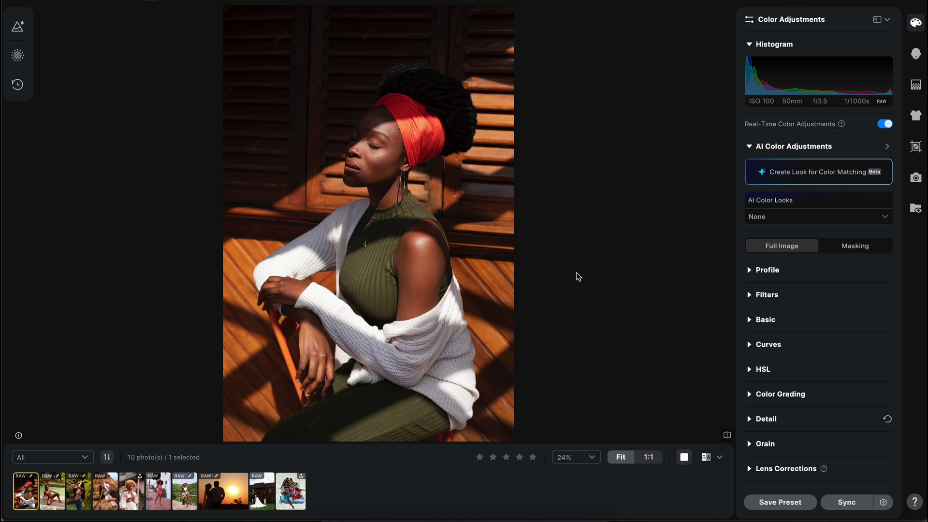
# Open the AI Color Adjustments for the portrait and show the recommended AI Color Looks
pyautogui.click(846, 167)
pyautogui.click(638, 180)
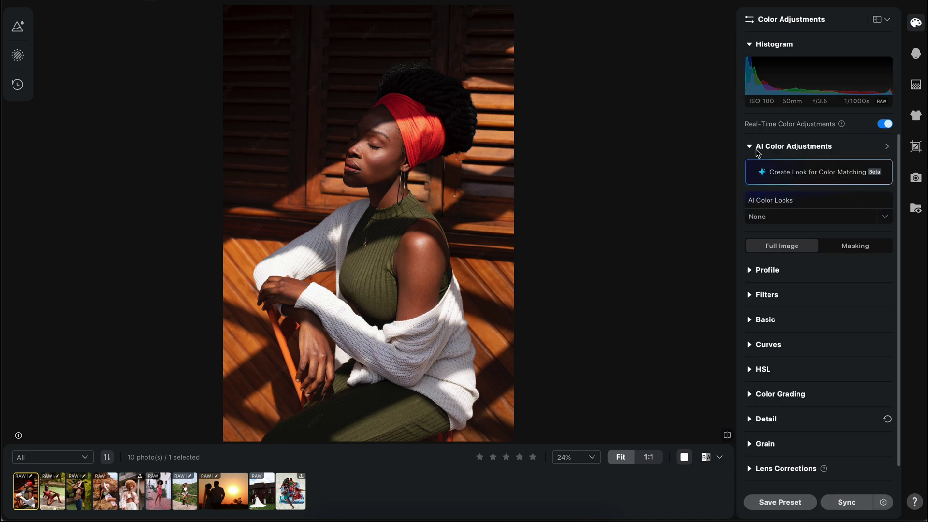
pyautogui.click(887, 147)
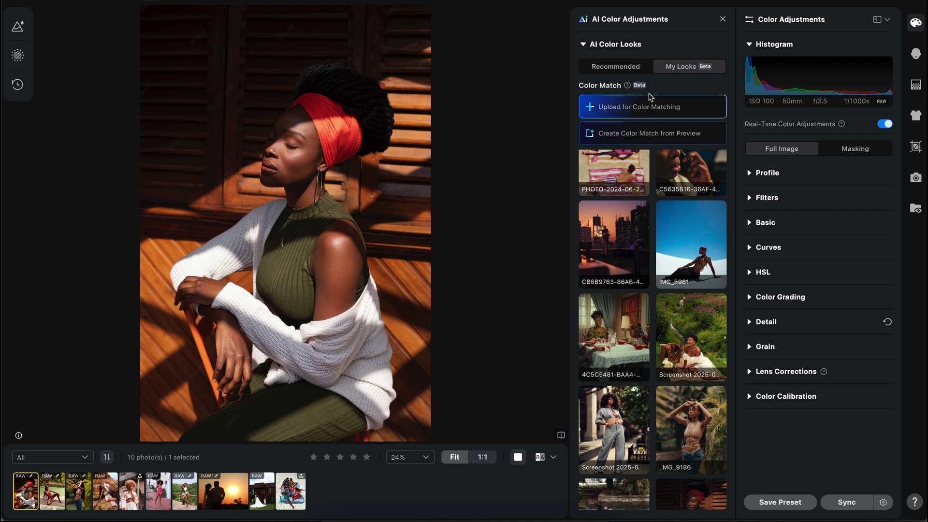
pyautogui.click(627, 69)
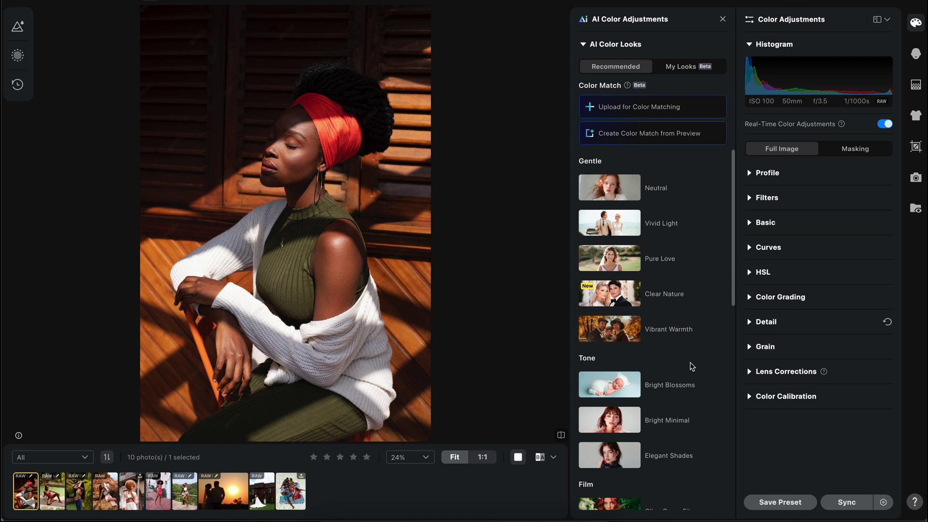
# Examine the recommended looks across the Gentle, Tone, Film, Vibe, Trendy and B&W groups
pyautogui.scroll(-8, 694, 365)
pyautogui.scroll(6, 694, 365)
pyautogui.scroll(3, 692, 367)
pyautogui.scroll(-2, 665, 417)
pyautogui.scroll(-6, 665, 417)
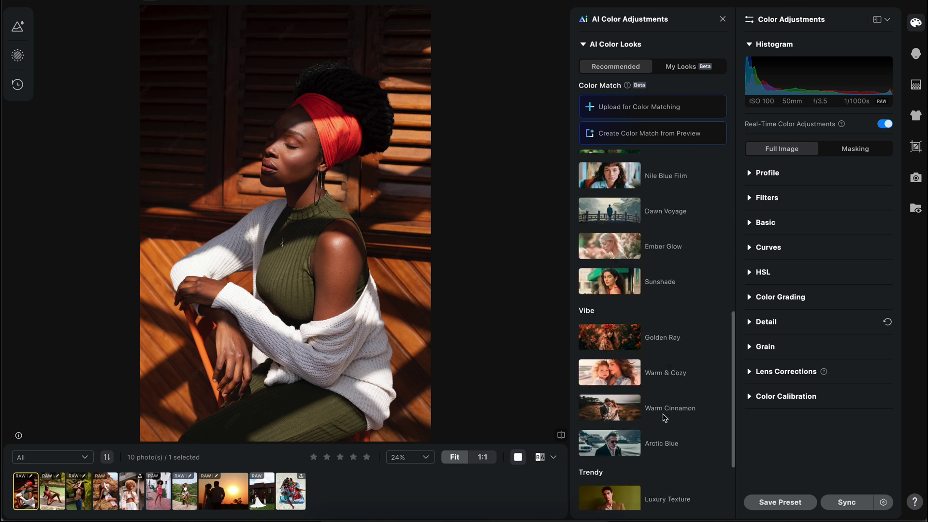
pyautogui.scroll(-2, 665, 417)
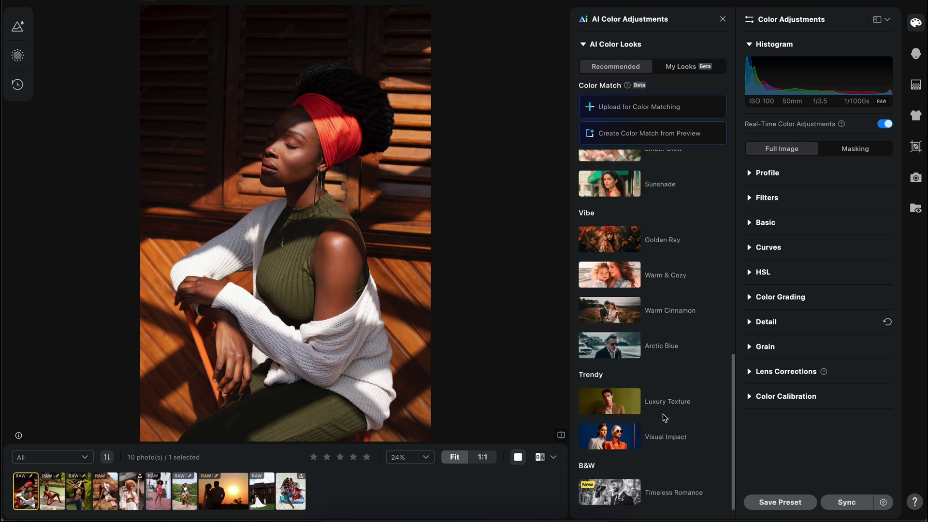
pyautogui.scroll(8, 665, 418)
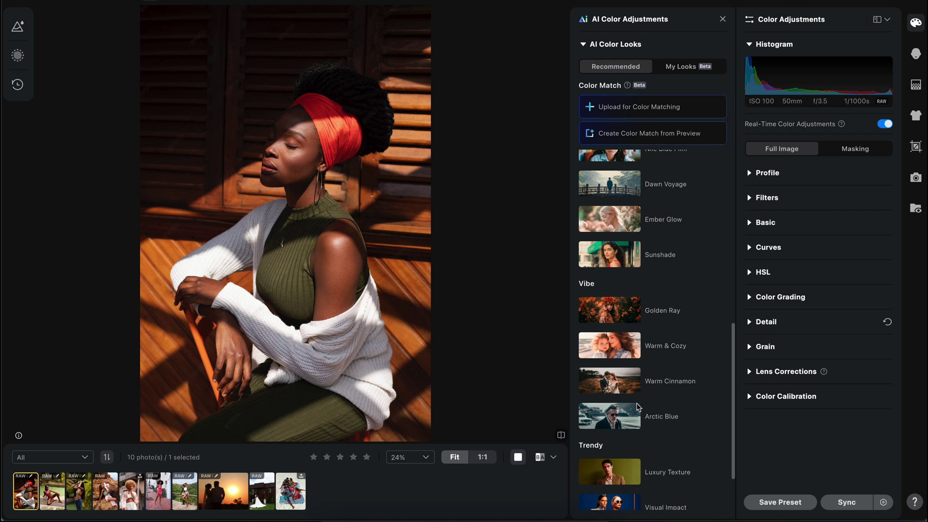
pyautogui.scroll(2, 639, 405)
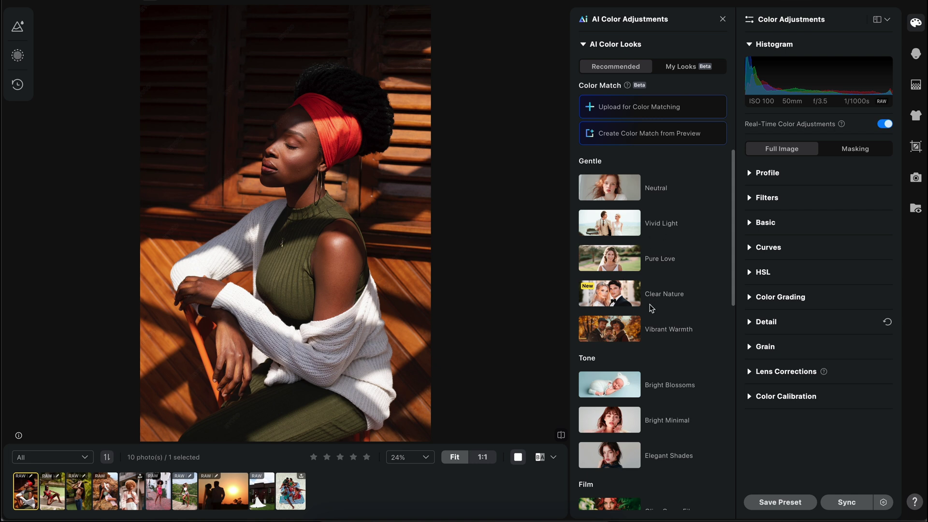
pyautogui.scroll(-2, 652, 309)
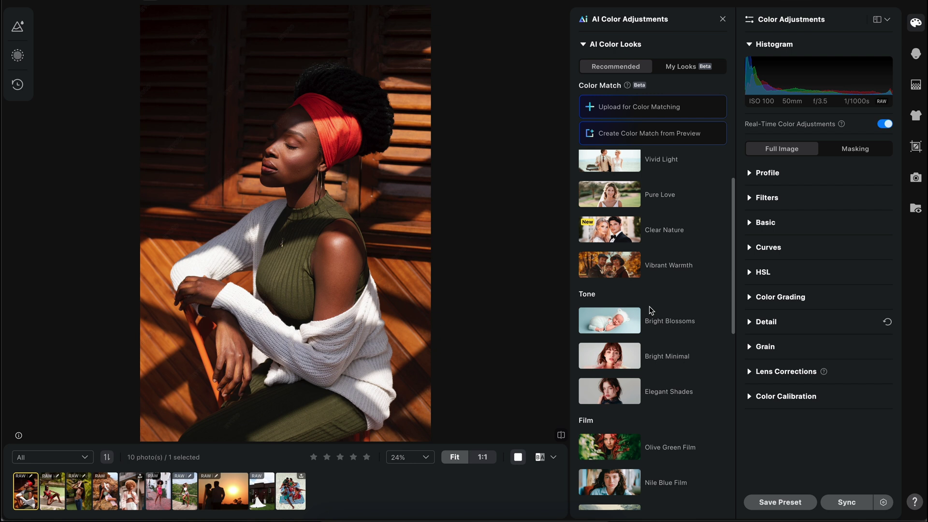
pyautogui.scroll(-1, 651, 309)
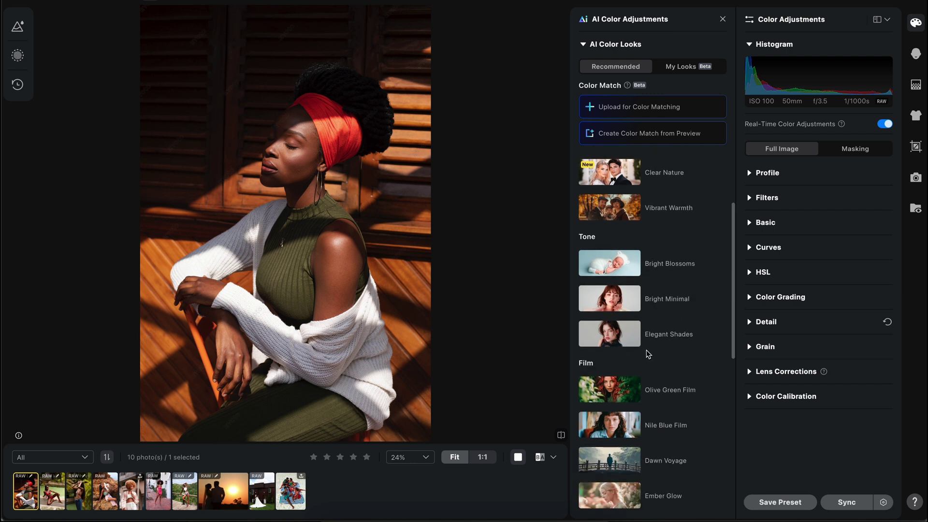
pyautogui.scroll(1, 648, 354)
pyautogui.scroll(1, 648, 354)
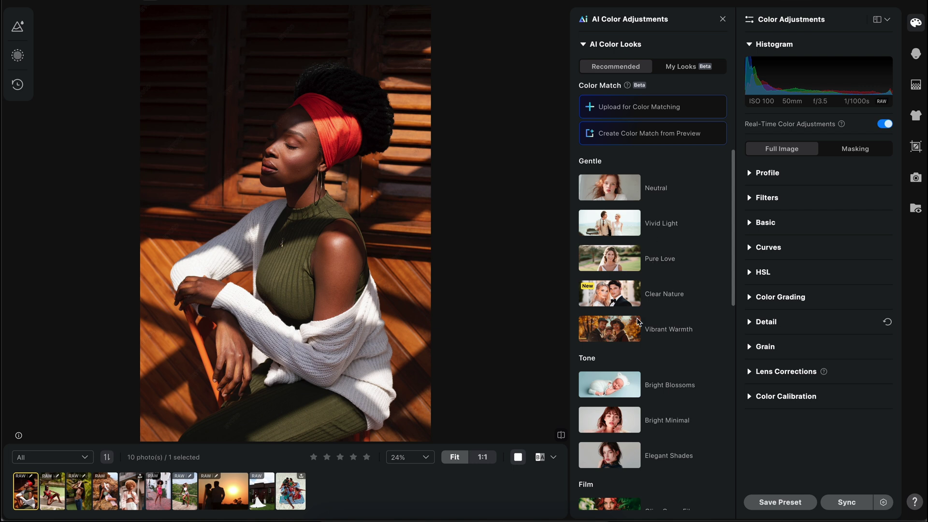
pyautogui.scroll(-2, 638, 319)
pyautogui.scroll(2, 638, 320)
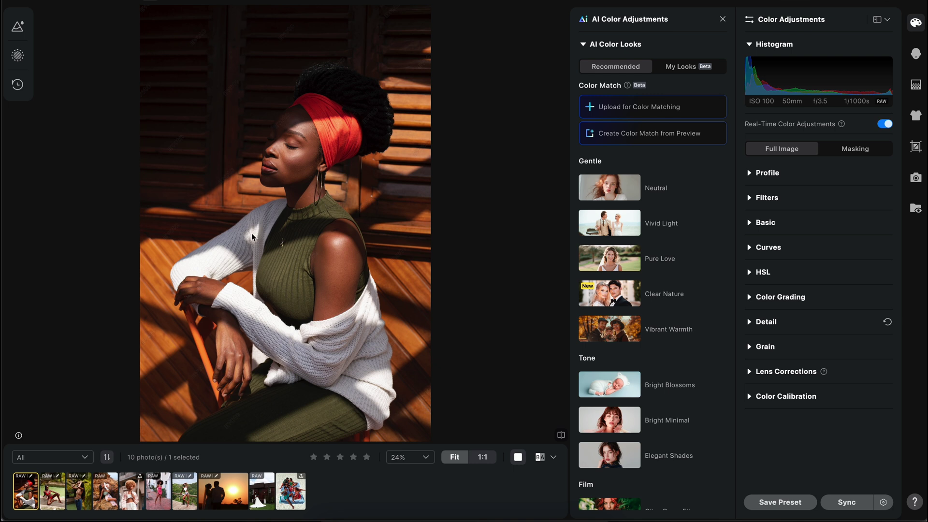
pyautogui.scroll(-1, 251, 238)
pyautogui.moveTo(252, 238); pyautogui.dragTo(274, 234)
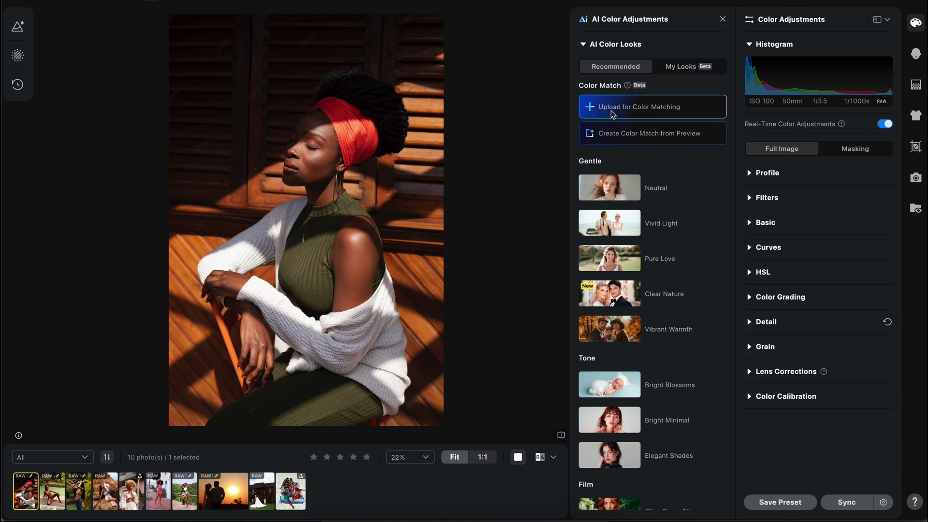
pyautogui.click(638, 122)
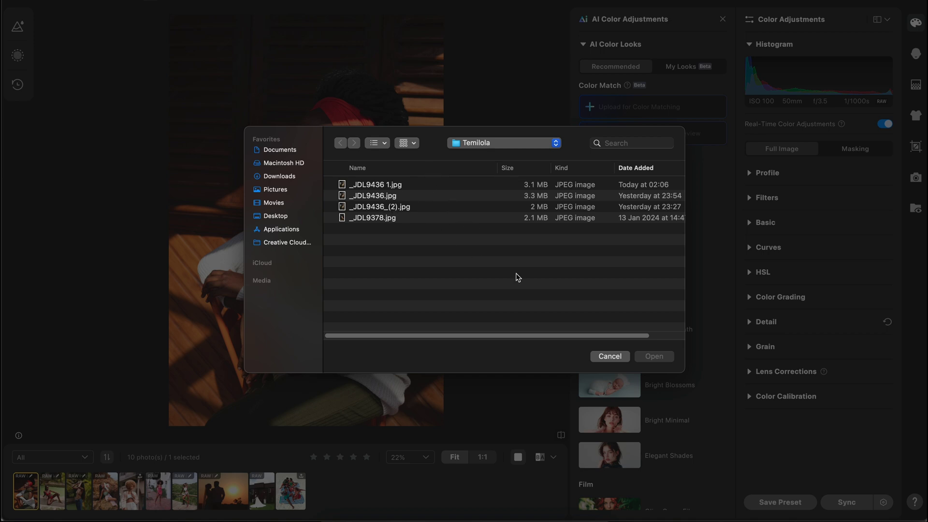
pyautogui.click(623, 358)
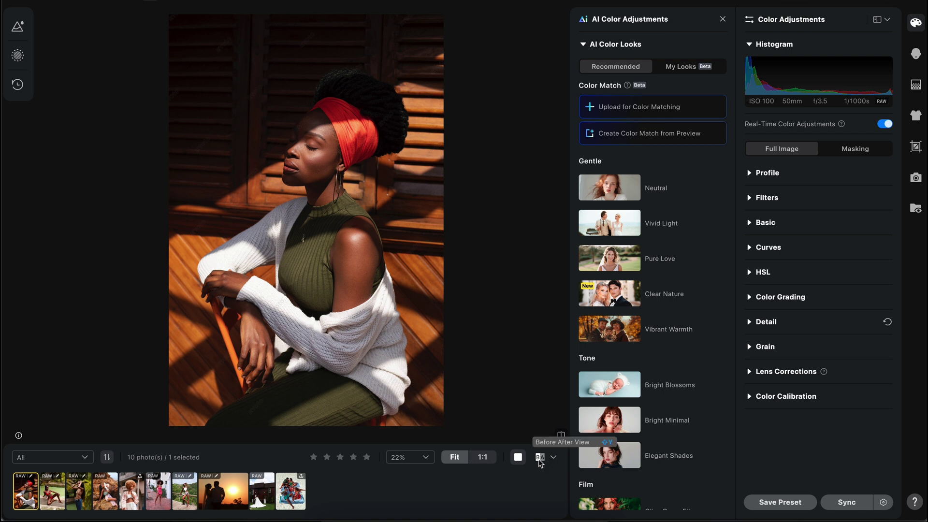
pyautogui.click(553, 457)
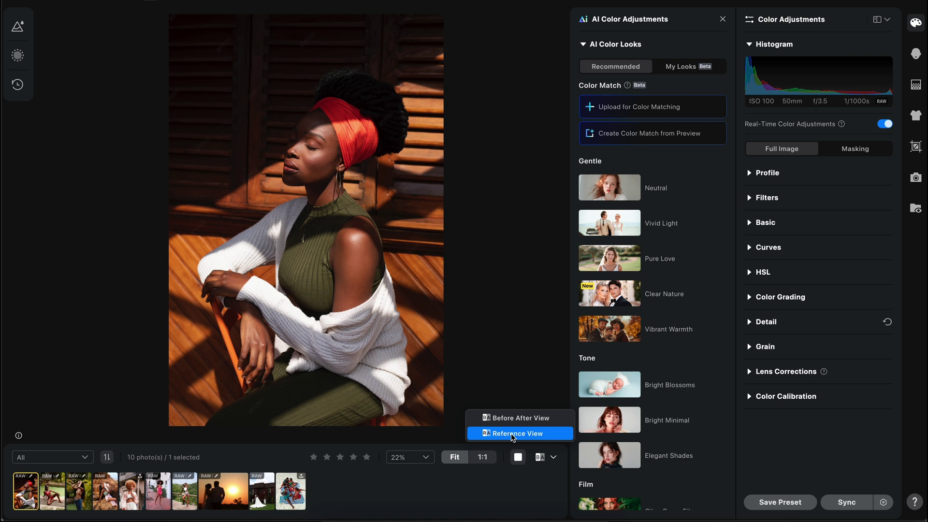
pyautogui.click(514, 297)
# Switch to the saved My Looks collection and examine all of its color match looks
pyautogui.click(693, 66)
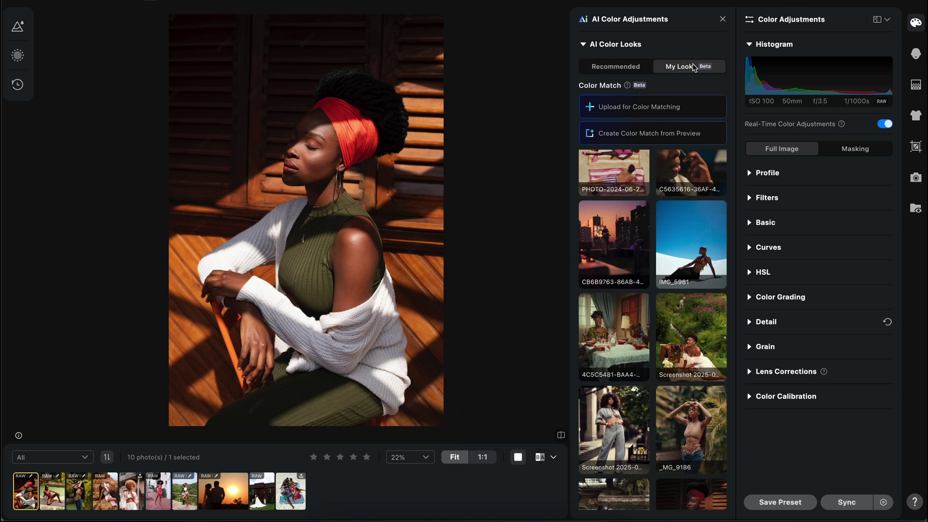
pyautogui.scroll(3, 669, 335)
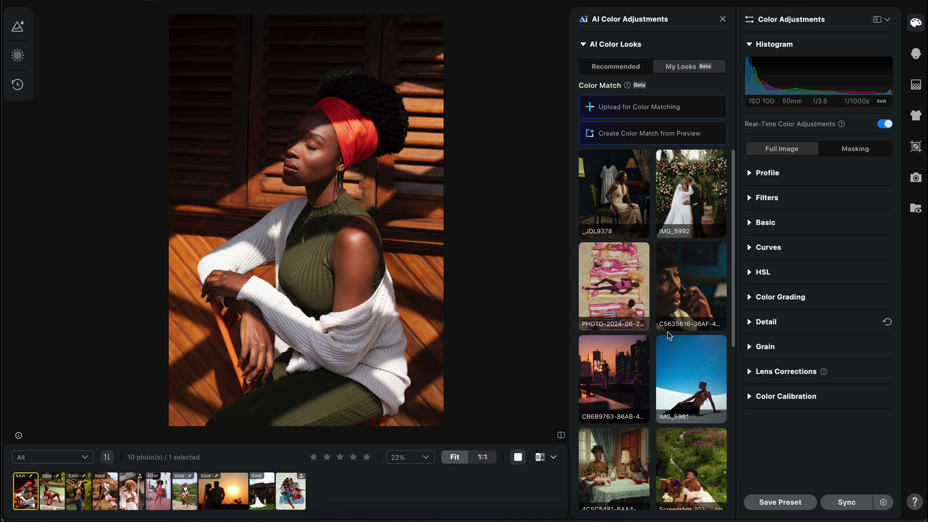
pyautogui.scroll(-5, 669, 335)
pyautogui.scroll(5, 668, 334)
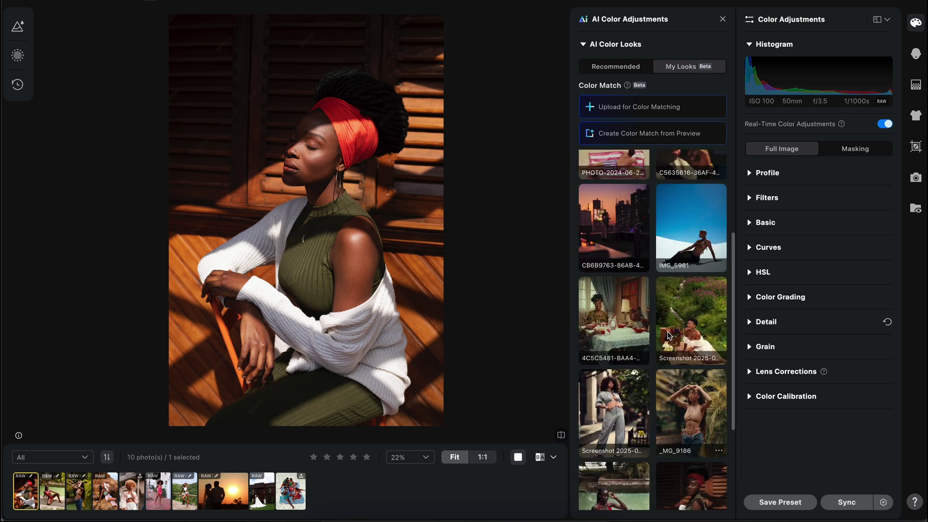
pyautogui.scroll(2, 668, 335)
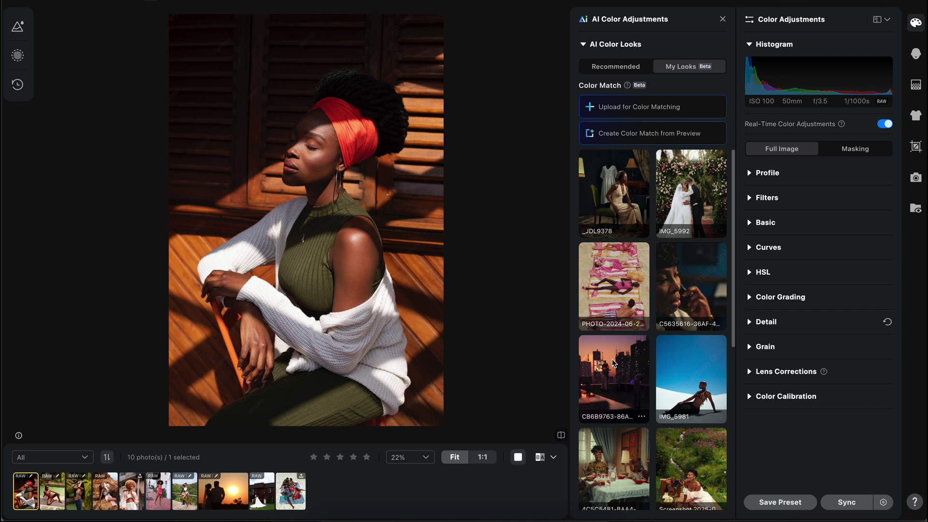
pyautogui.scroll(-6, 613, 363)
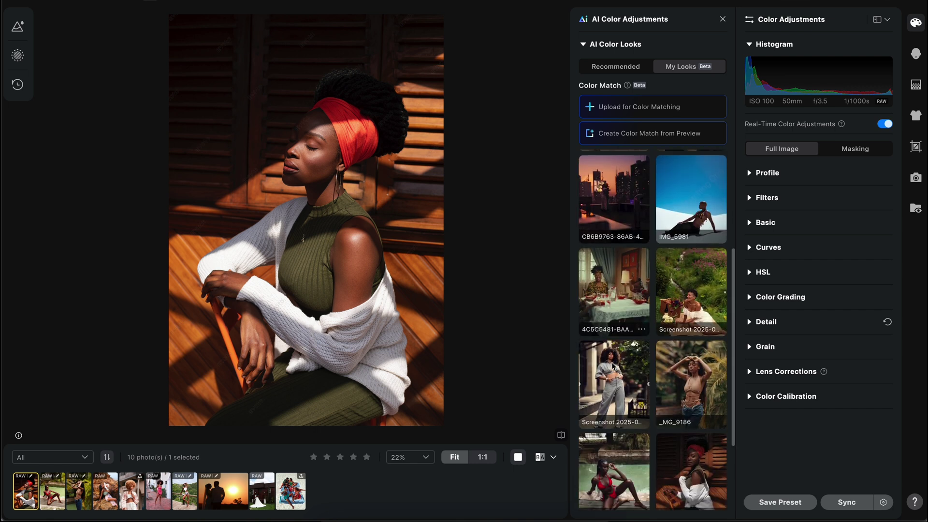
pyautogui.scroll(-3, 613, 366)
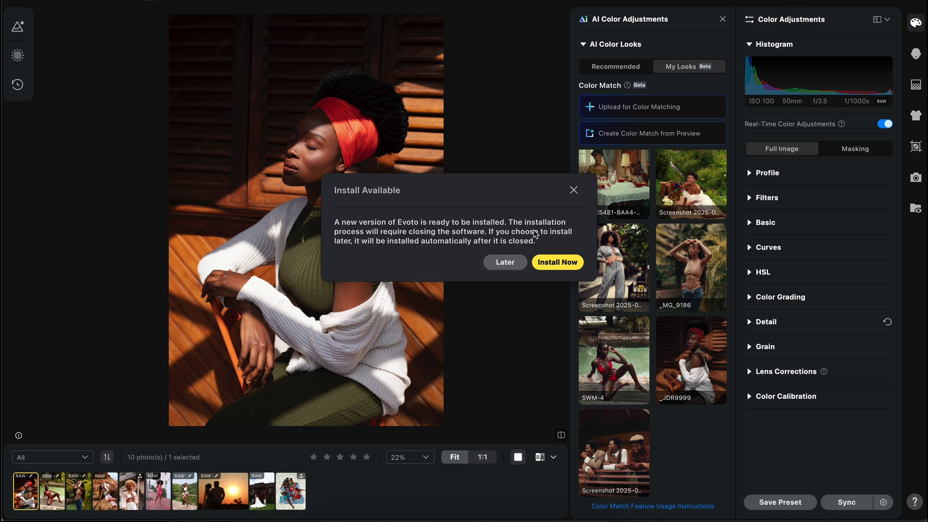
# Postpone installing the new Evoto version and apply the saved _JDR9999 look to the portrait
pyautogui.click(505, 263)
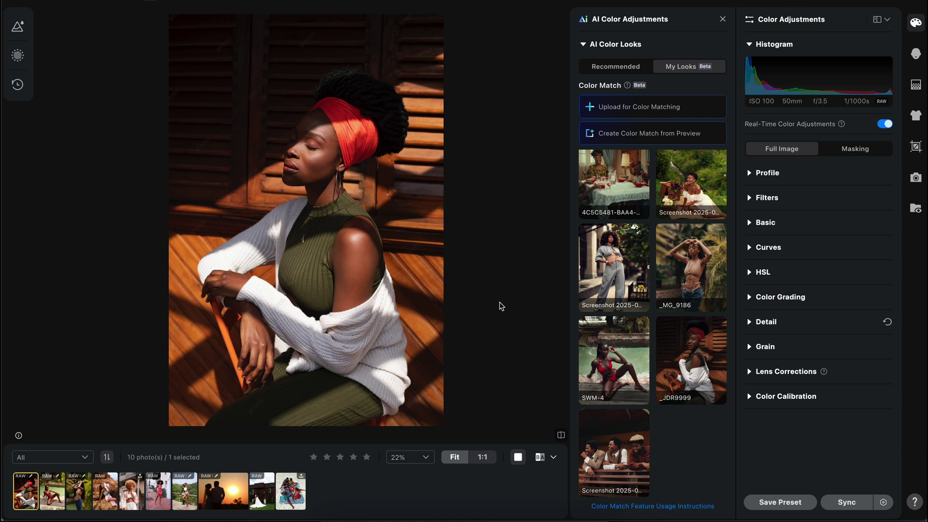
pyautogui.click(689, 363)
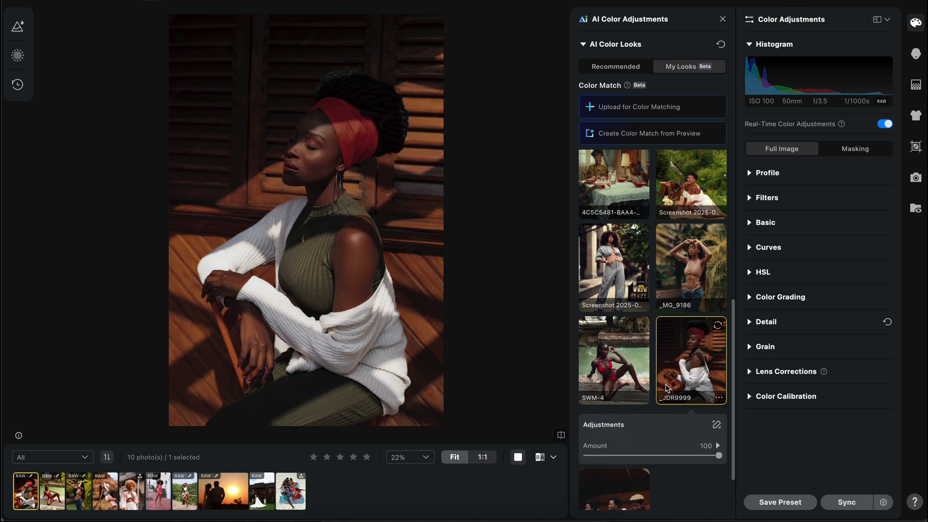
# Expand the look's Amount into Tone and Color strengths and open the _JDR9999 look's detailed settings
pyautogui.scroll(-2, 667, 388)
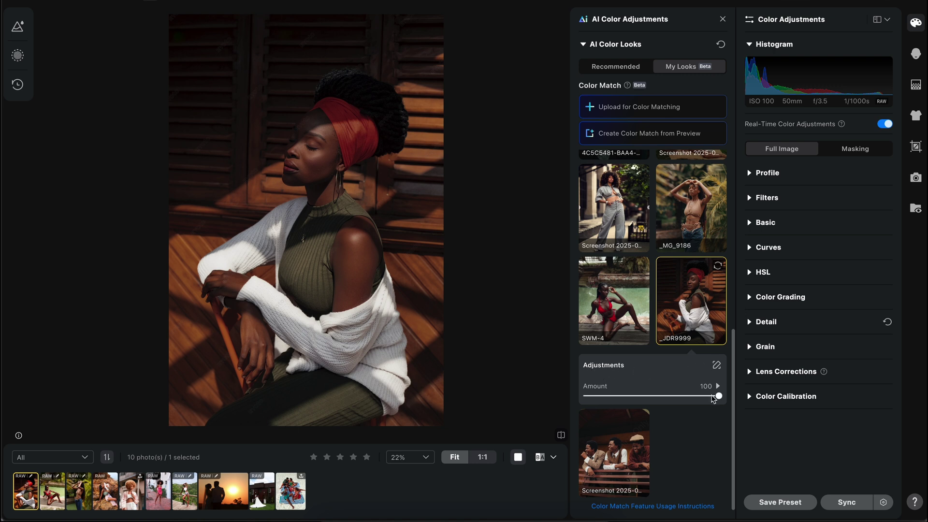
pyautogui.click(717, 386)
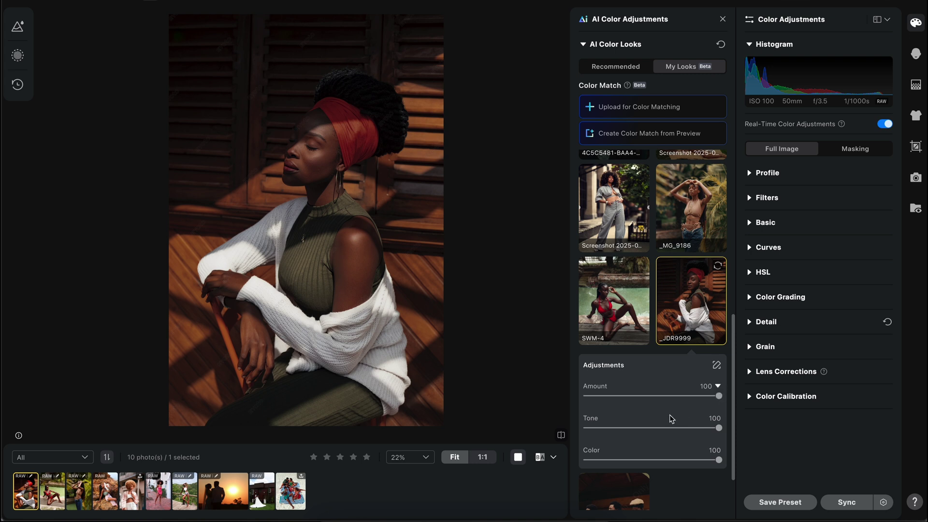
pyautogui.scroll(-3, 671, 418)
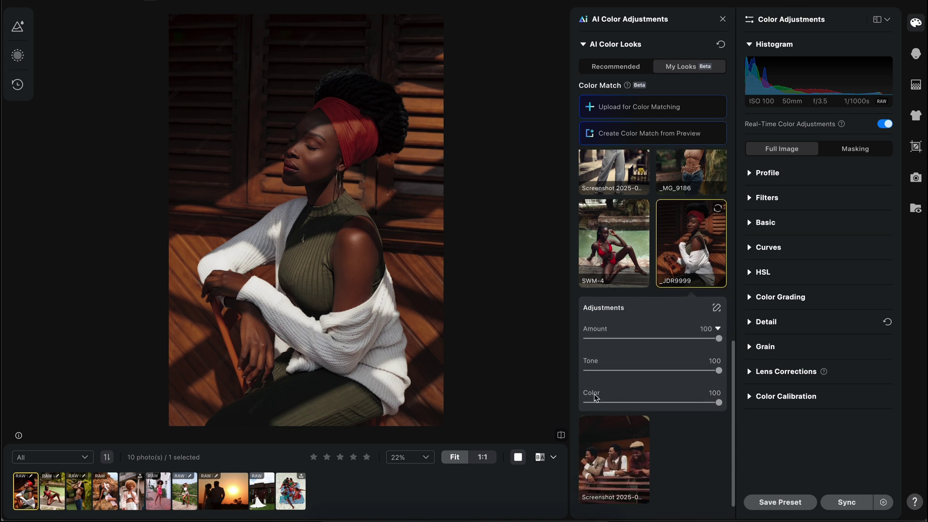
pyautogui.click(692, 232)
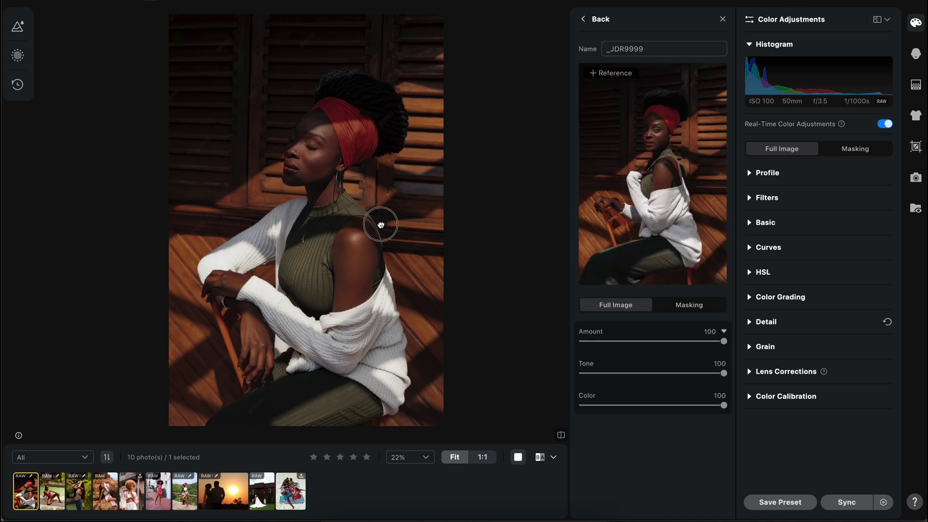
# Set the _JDR9999 look's Tone strength to 0 and compare the portrait before and after
pyautogui.moveTo(379, 222); pyautogui.dragTo(399, 223)
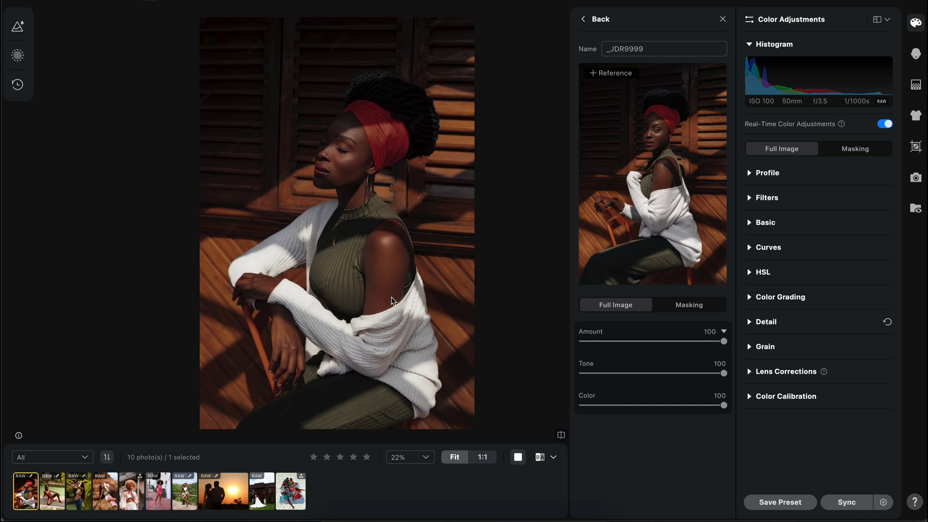
pyautogui.moveTo(391, 297); pyautogui.dragTo(415, 285)
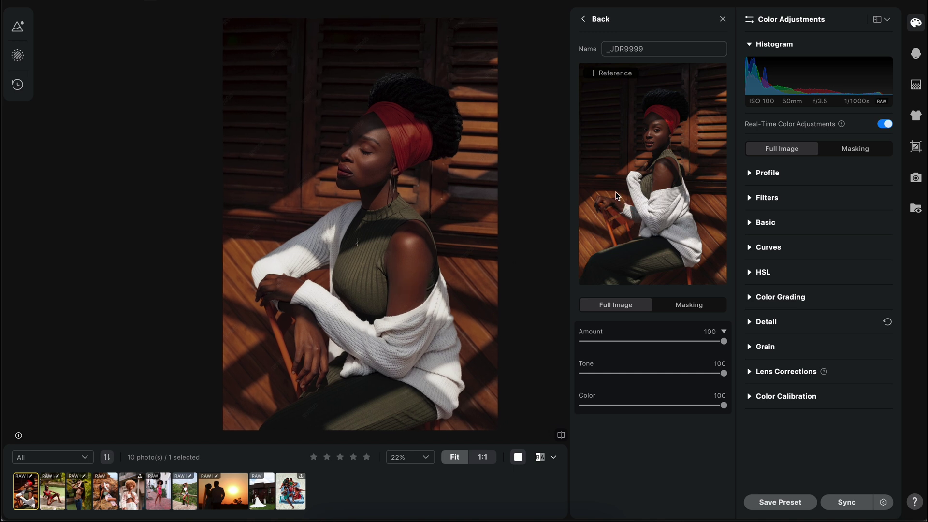
pyautogui.hscroll(-2, 466, 243)
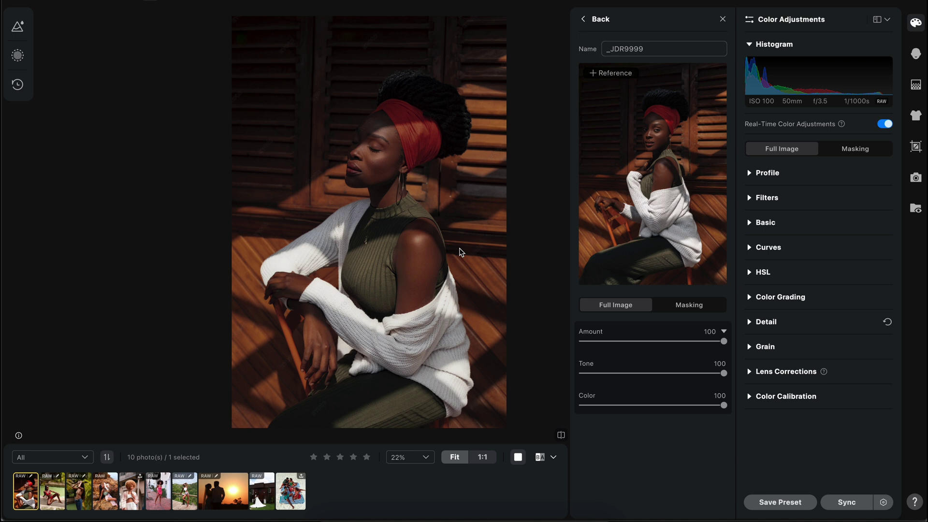
pyautogui.scroll(-1, 456, 251)
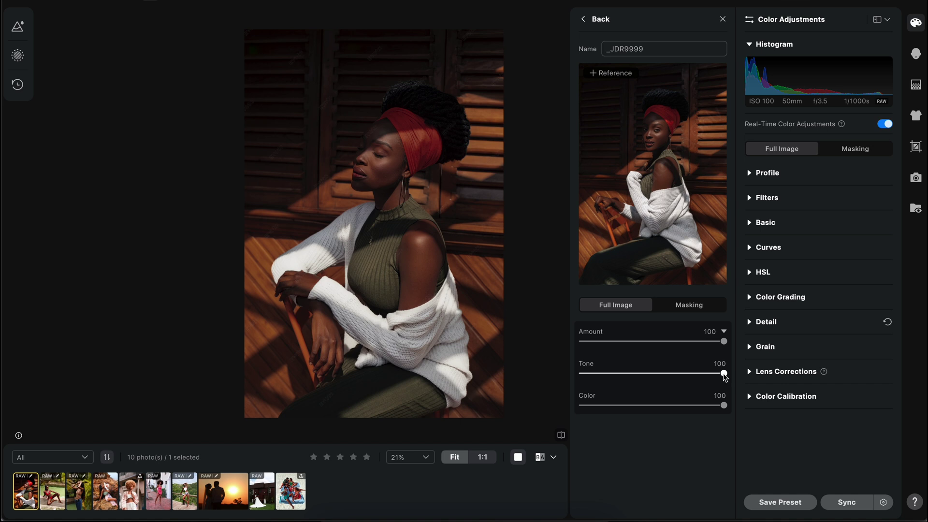
pyautogui.moveTo(723, 375); pyautogui.dragTo(745, 379)
pyautogui.moveTo(723, 373); pyautogui.dragTo(563, 377)
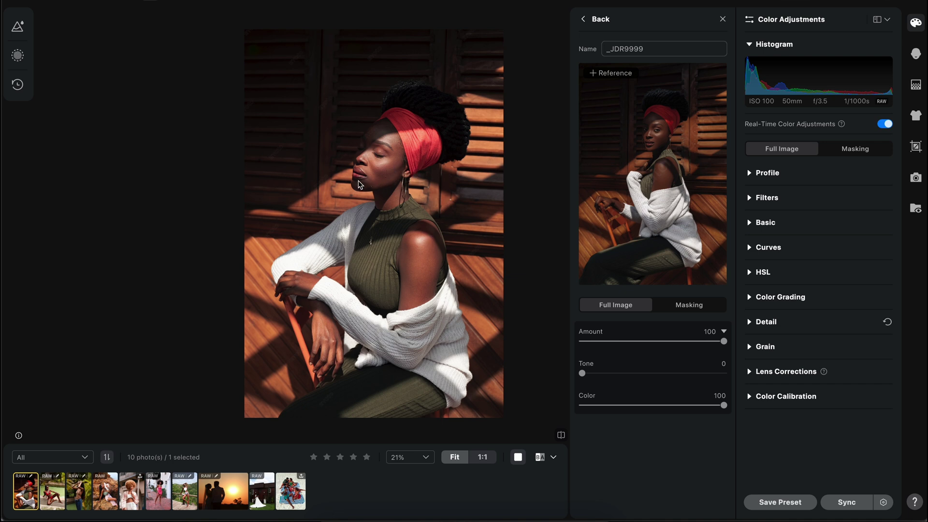
pyautogui.click(561, 435)
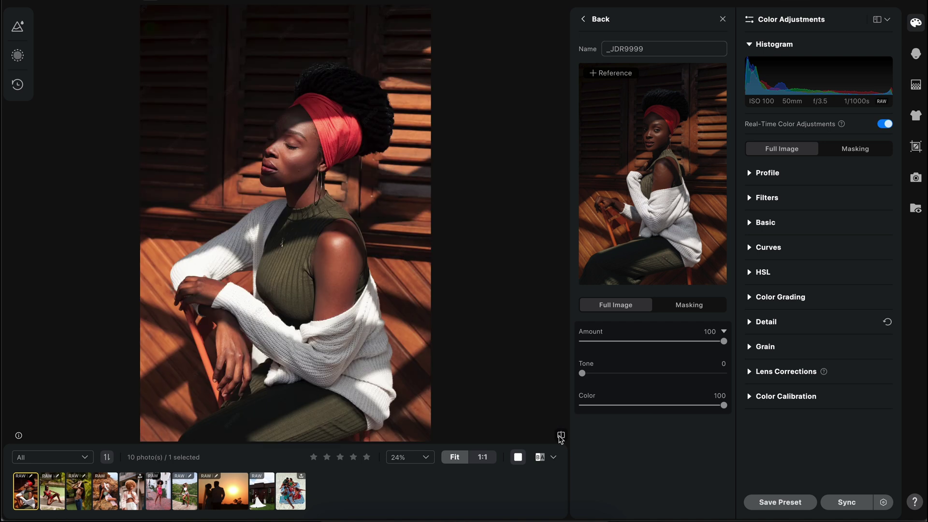
pyautogui.click(561, 436)
pyautogui.click(561, 436)
pyautogui.click(561, 436)
# Restore the look's Tone to 100 and try its Amount at 51 before returning it to 100
pyautogui.moveTo(723, 405)
pyautogui.mouseDown()
pyautogui.moveTo(530, 404)
pyautogui.moveTo(727, 405)
pyautogui.mouseUp()
pyautogui.moveTo(582, 373); pyautogui.dragTo(770, 372)
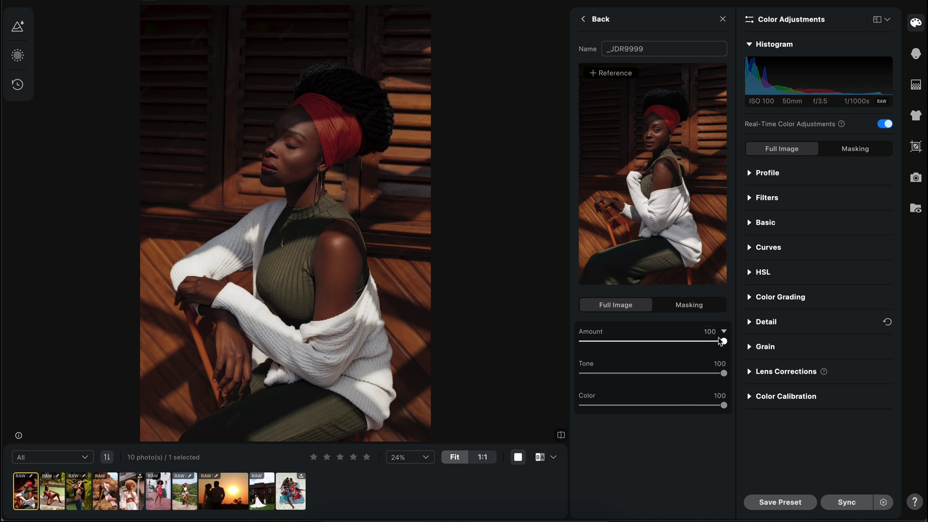
pyautogui.moveTo(721, 341); pyautogui.dragTo(655, 342)
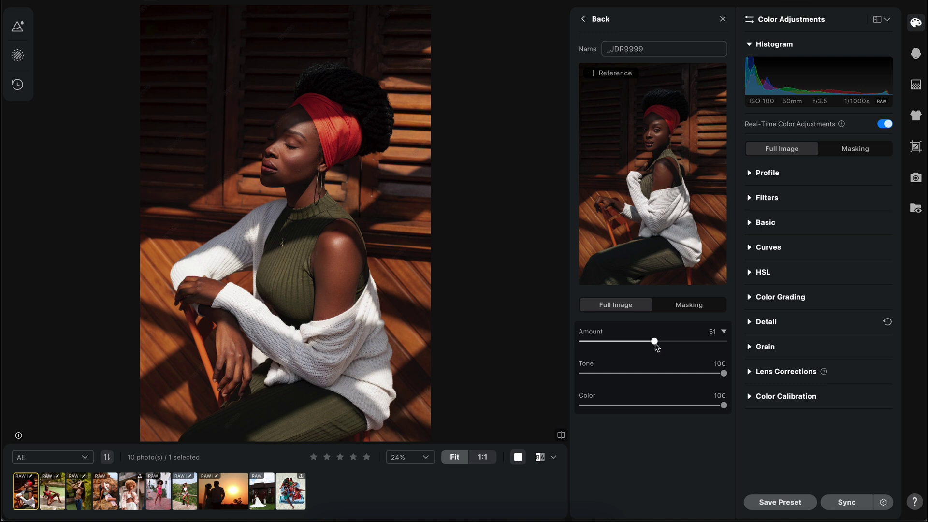
pyautogui.moveTo(655, 344); pyautogui.dragTo(725, 341)
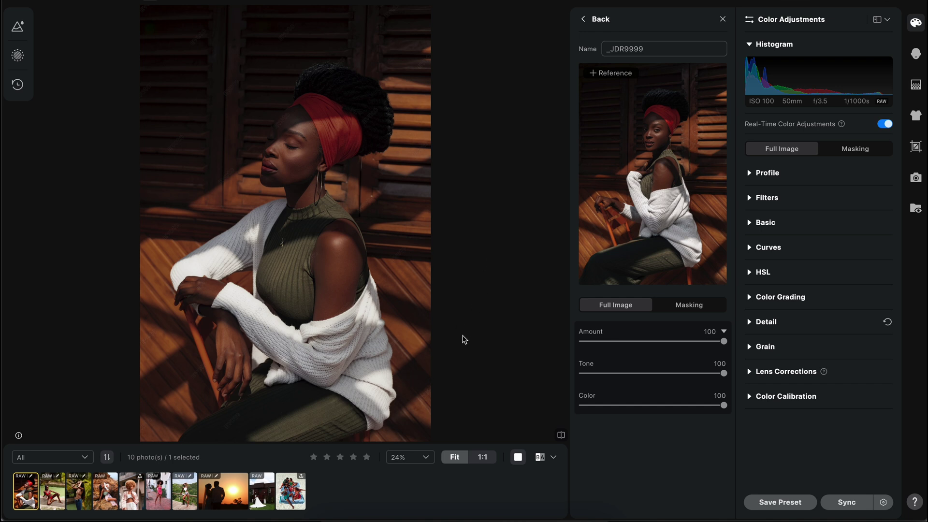
# Open the third photo, the woman among palm leaves, and apply the saved _MG_9186 look
pyautogui.click(84, 504)
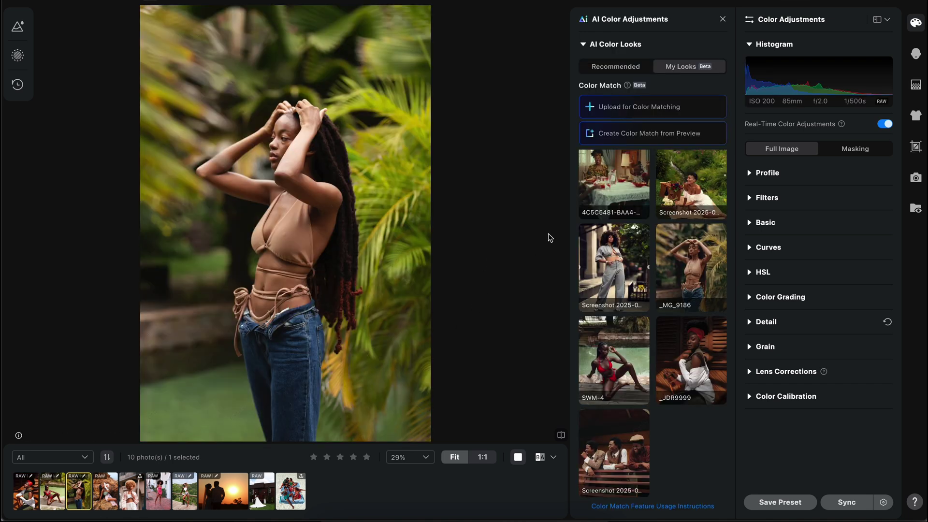
pyautogui.scroll(3, 653, 308)
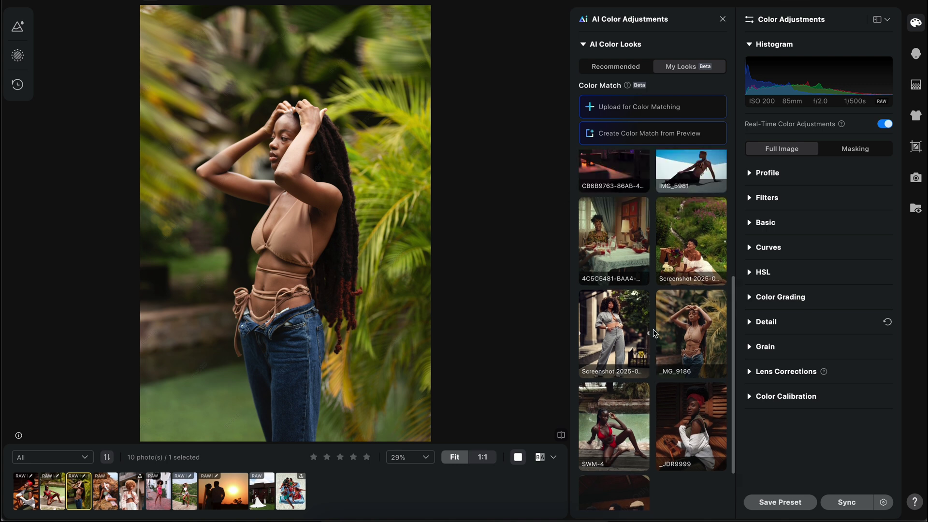
pyautogui.scroll(-5, 653, 329)
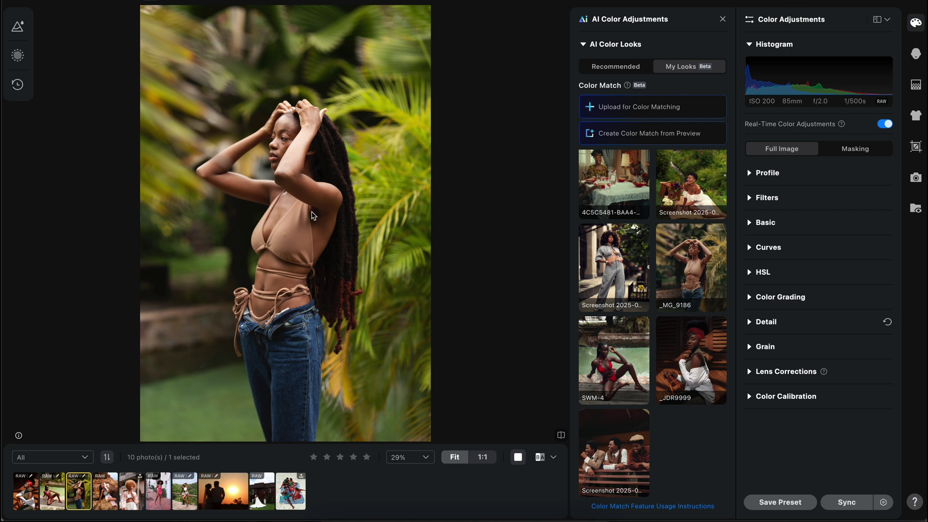
pyautogui.click(682, 258)
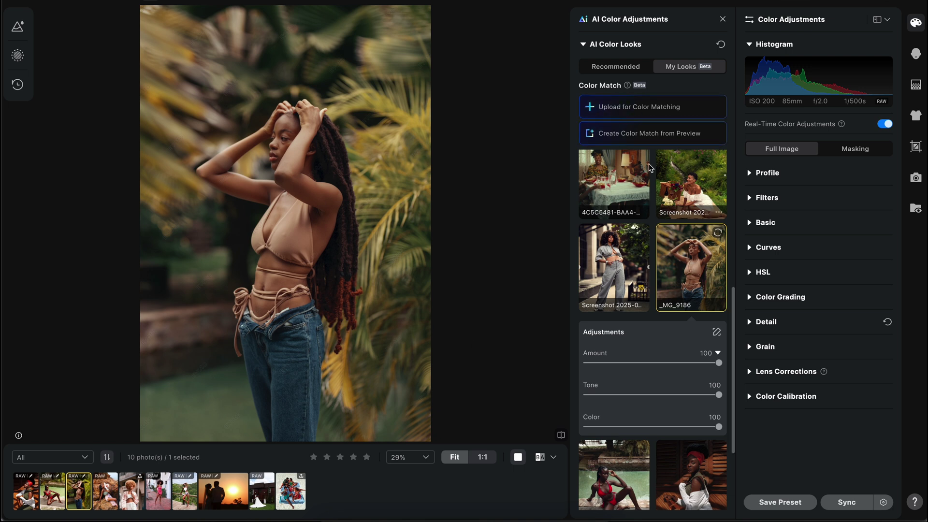
# Replace the look with the saved Screenshot 2025-01-14 look of the woman in grey denim and open its detailed settings
pyautogui.click(619, 271)
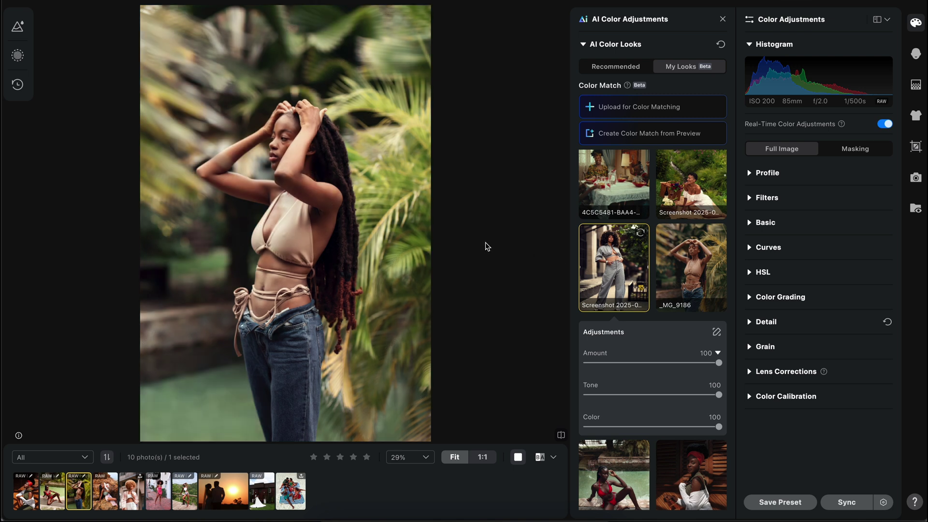
pyautogui.doubleClick(606, 267)
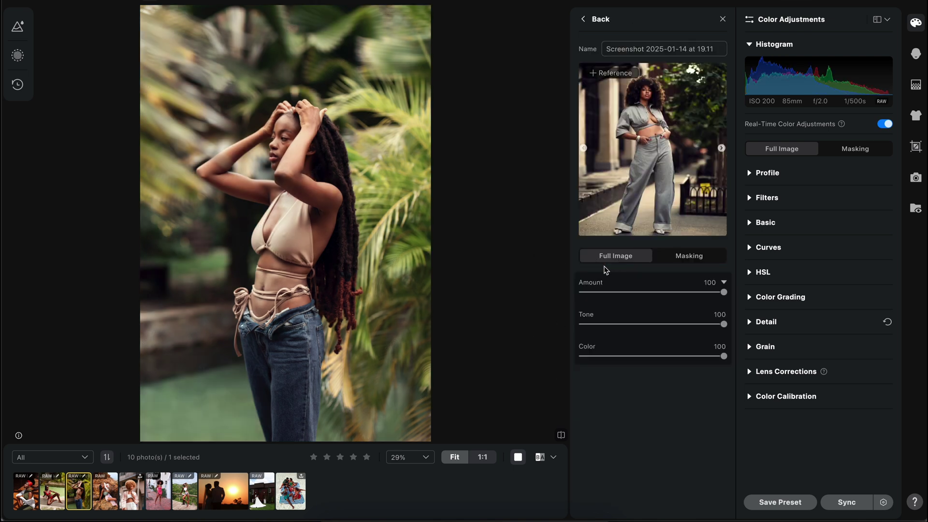
# Compare the graded palm-leaf portrait with the look's reference image and with its original version
pyautogui.moveTo(307, 260); pyautogui.dragTo(521, 218)
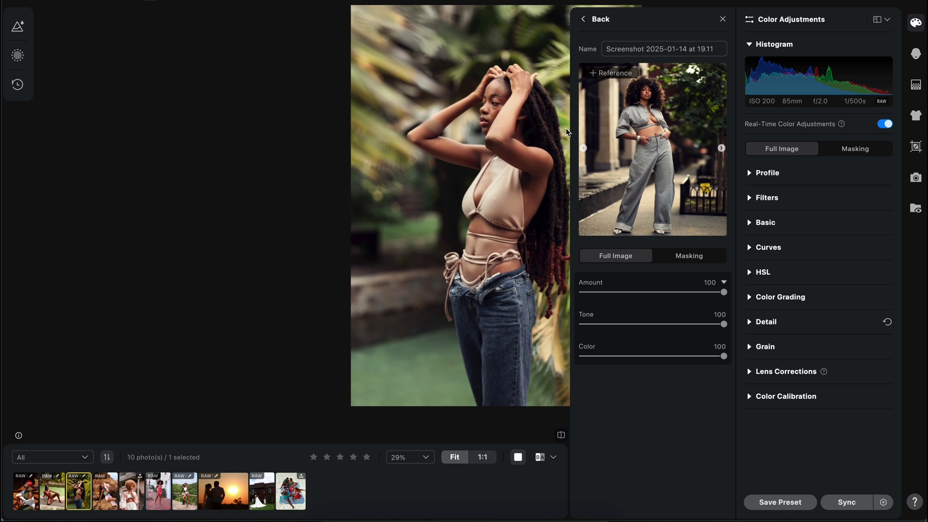
pyautogui.moveTo(528, 155); pyautogui.dragTo(521, 108)
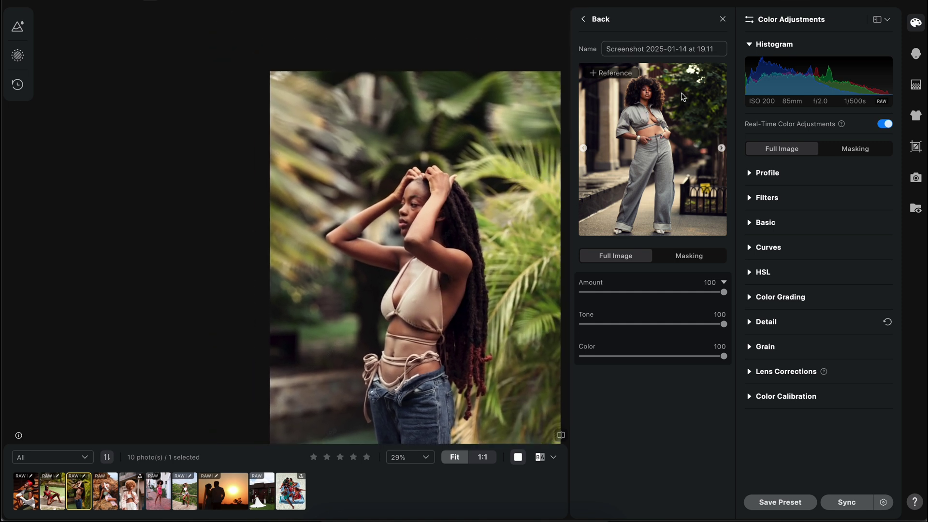
pyautogui.moveTo(467, 125); pyautogui.dragTo(551, 112)
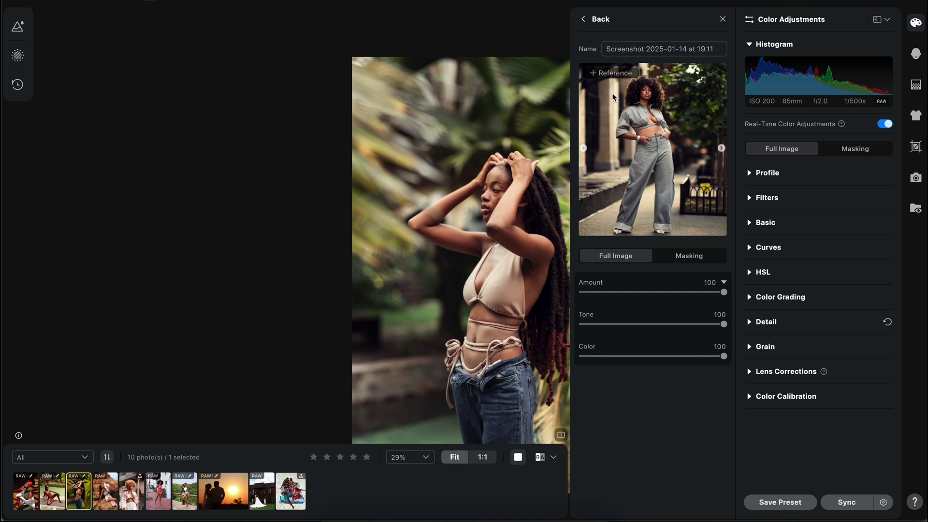
pyautogui.moveTo(498, 234); pyautogui.dragTo(399, 226)
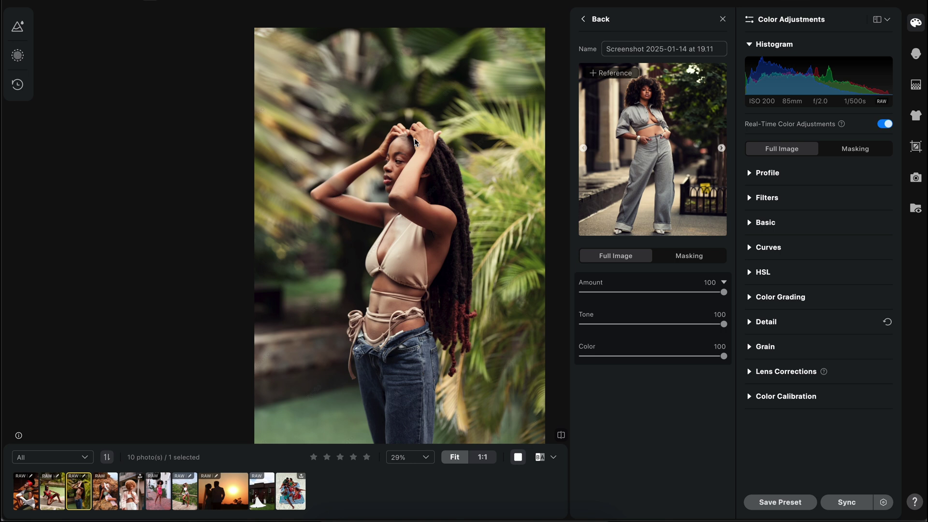
pyautogui.click(561, 435)
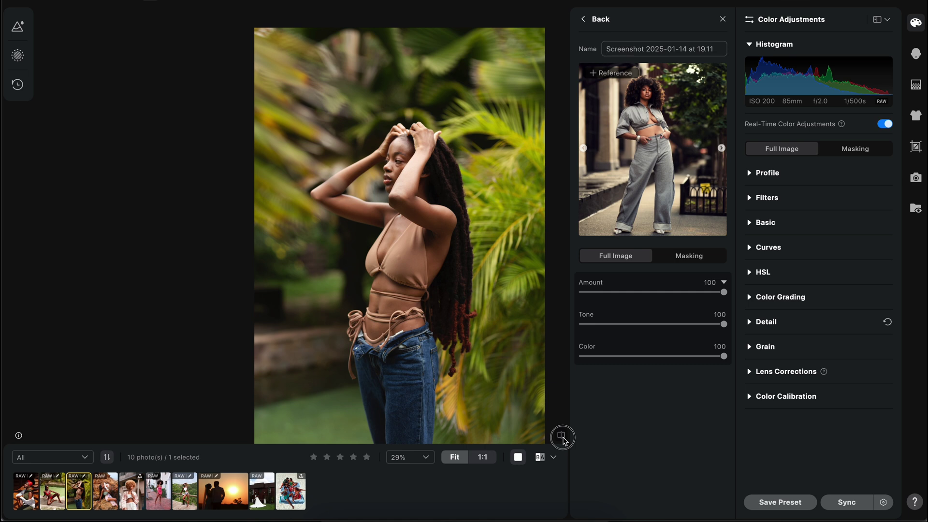
pyautogui.click(561, 437)
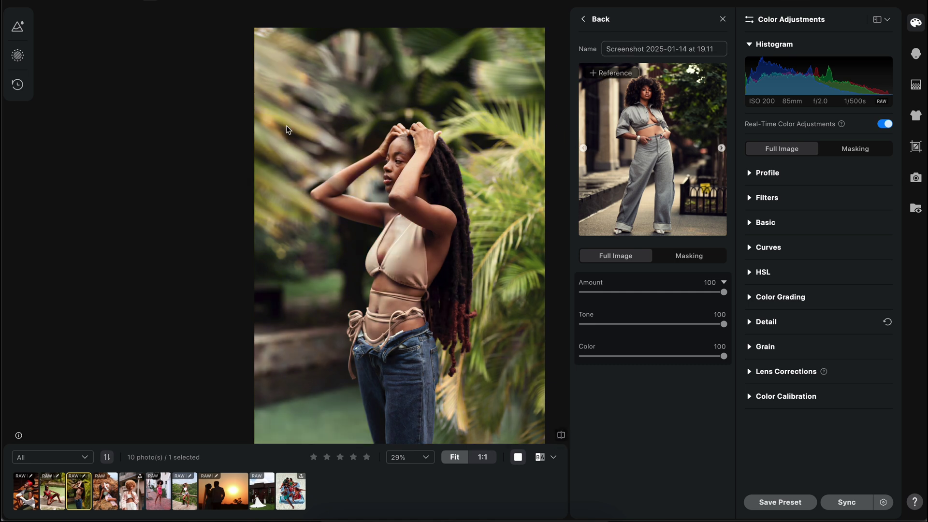
pyautogui.moveTo(297, 189); pyautogui.dragTo(217, 180)
pyautogui.scroll(-1, 260, 238)
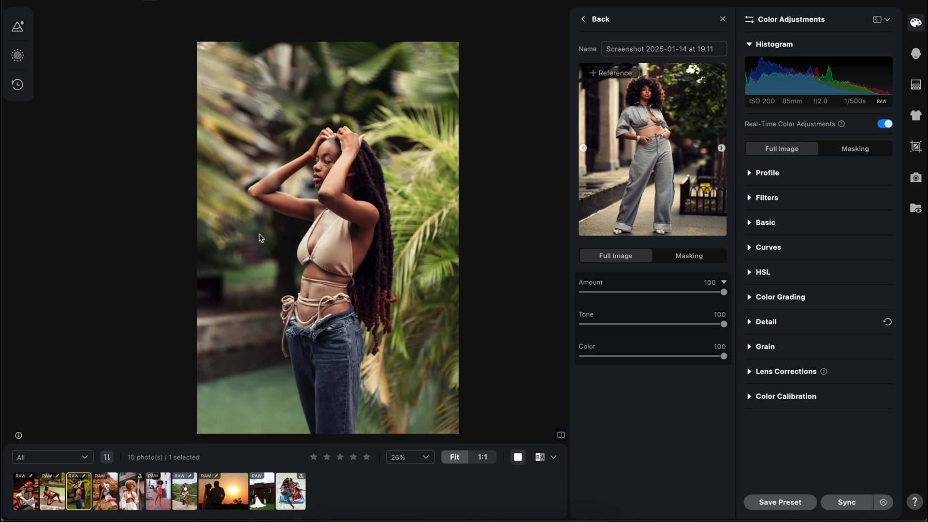
# Open the fourth photo, the woman with a hat on the rocks, and apply the saved IMG_5992 look
pyautogui.click(106, 491)
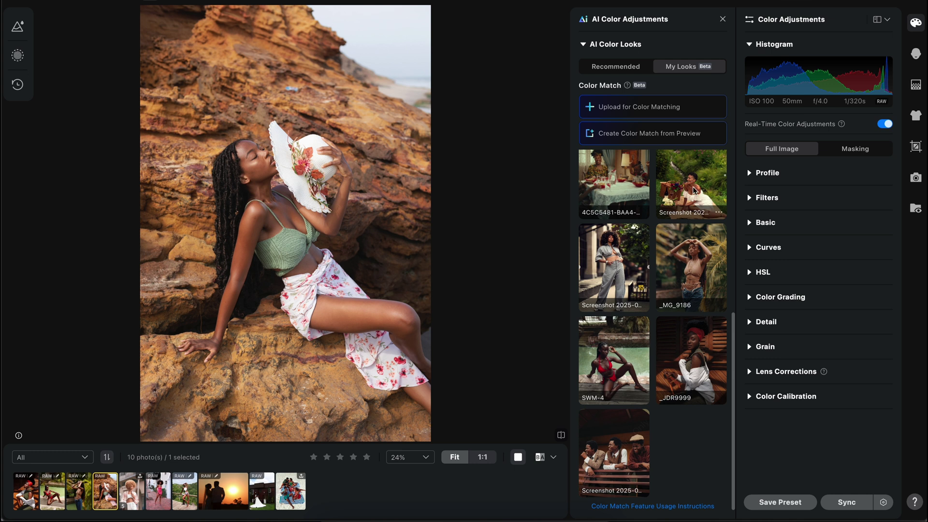
pyautogui.scroll(5, 692, 189)
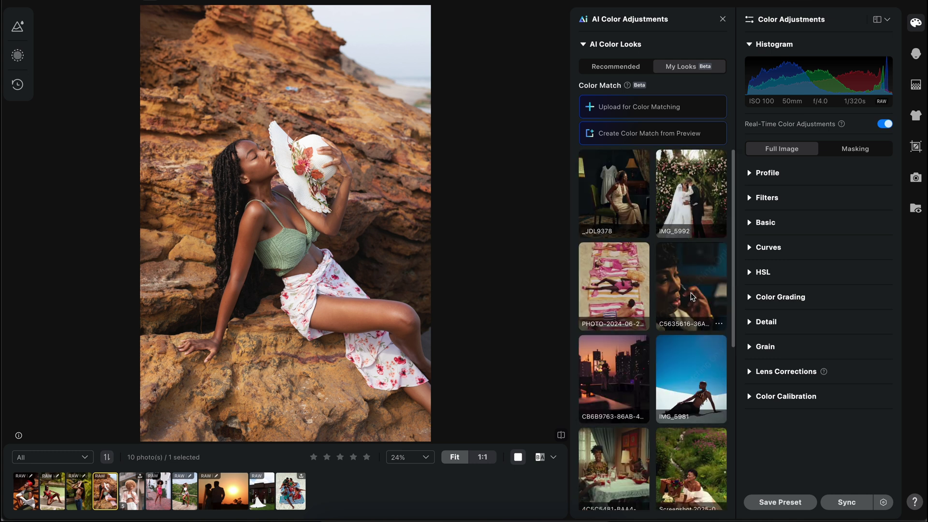
pyautogui.click(694, 200)
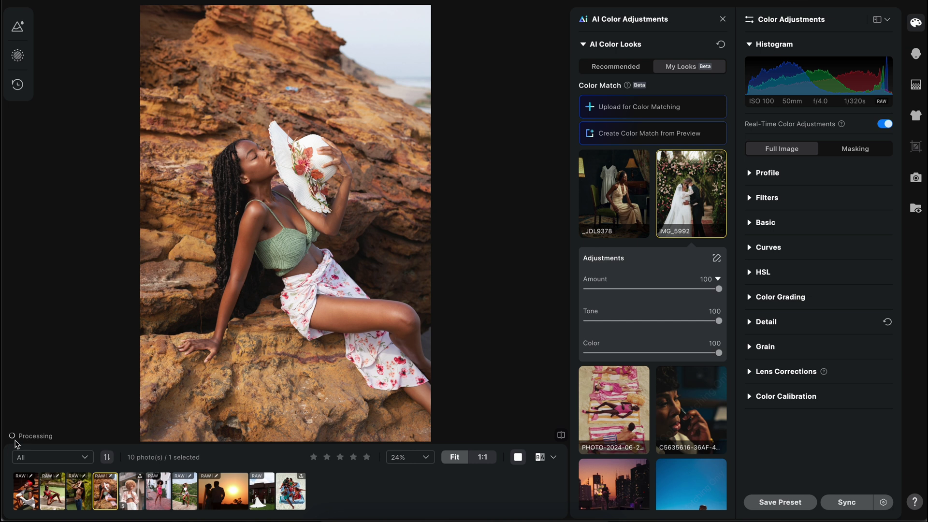
pyautogui.scroll(-1, 628, 290)
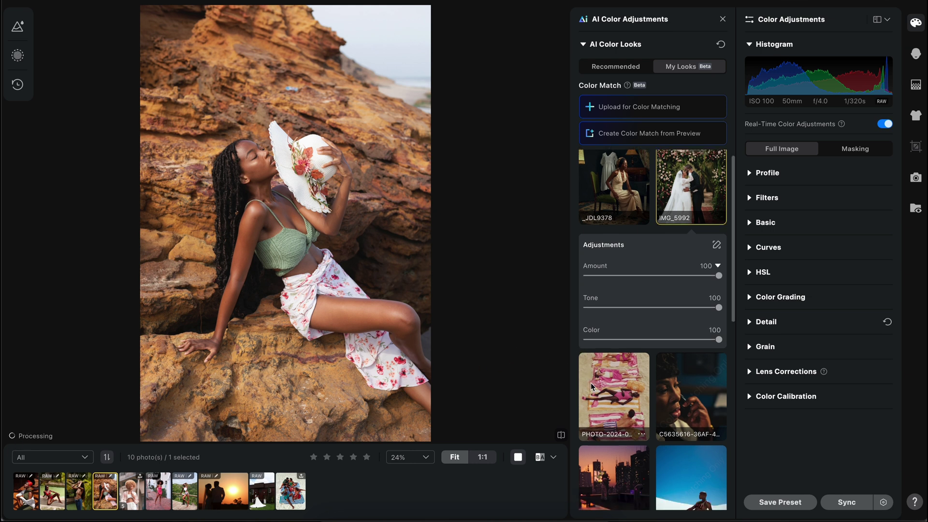
pyautogui.scroll(1, 613, 193)
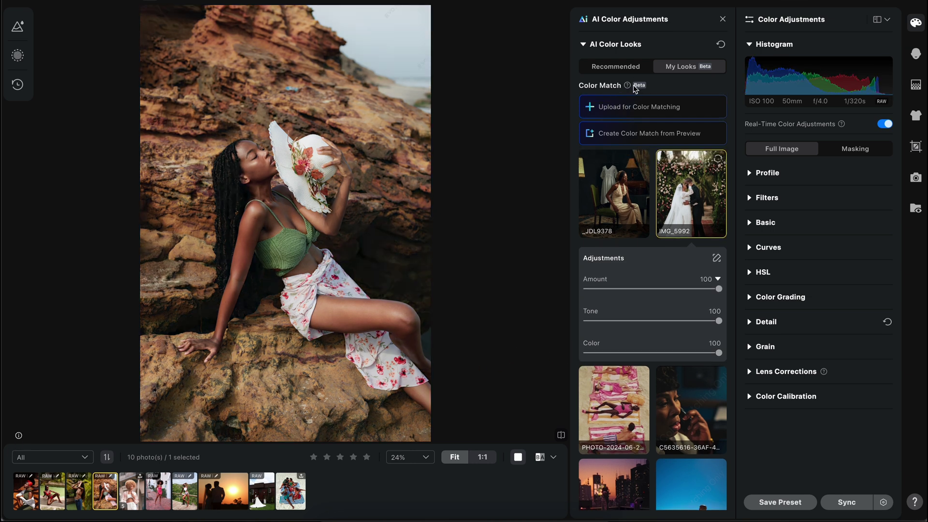
# Open the Color Match usage instructions and close them again
pyautogui.scroll(-6, 662, 420)
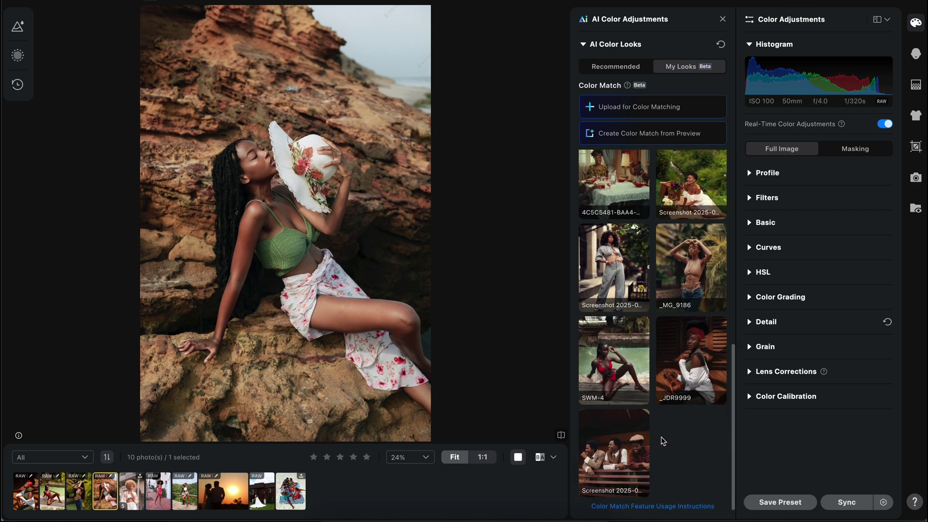
pyautogui.click(645, 507)
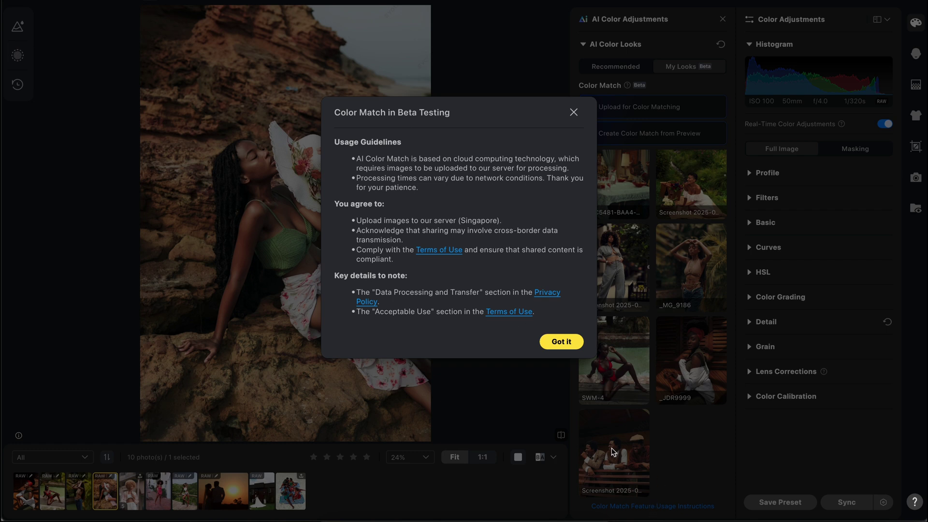
pyautogui.click(556, 343)
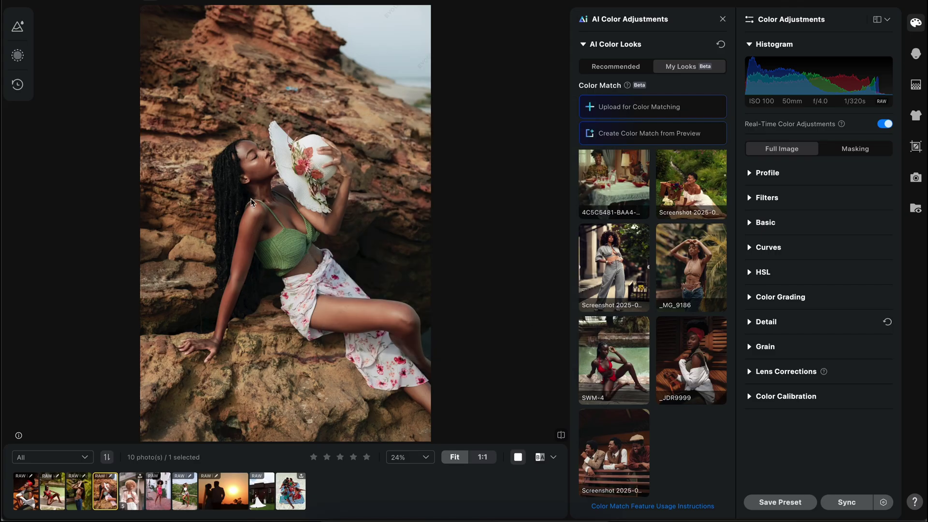
# Set the IMG_5992 look's Amount to 52 in its detailed settings and compare the rock portrait before and after
pyautogui.scroll(-5, 668, 330)
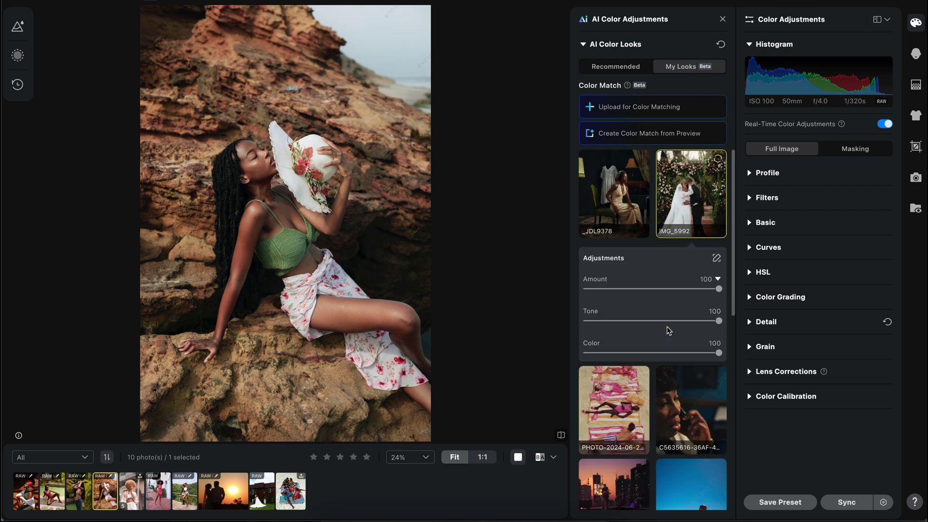
pyautogui.click(561, 435)
pyautogui.click(696, 194)
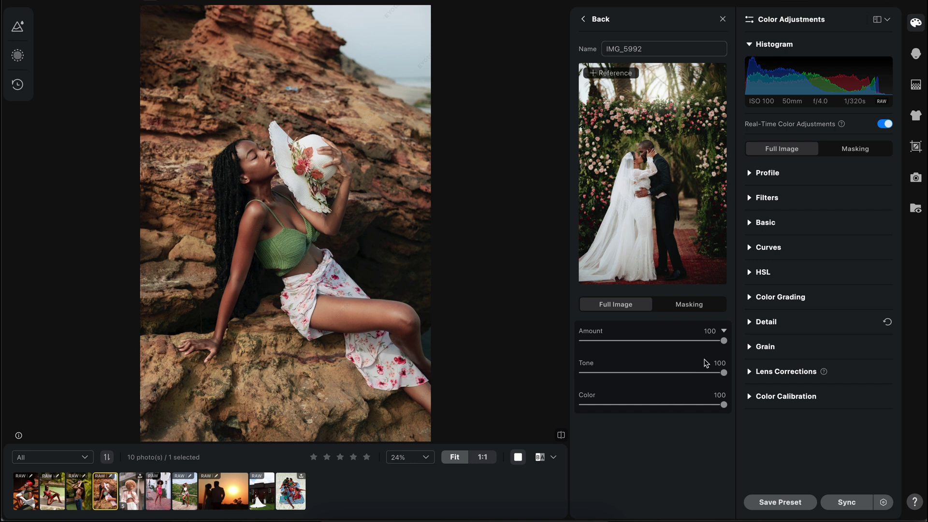
pyautogui.moveTo(723, 340); pyautogui.dragTo(656, 342)
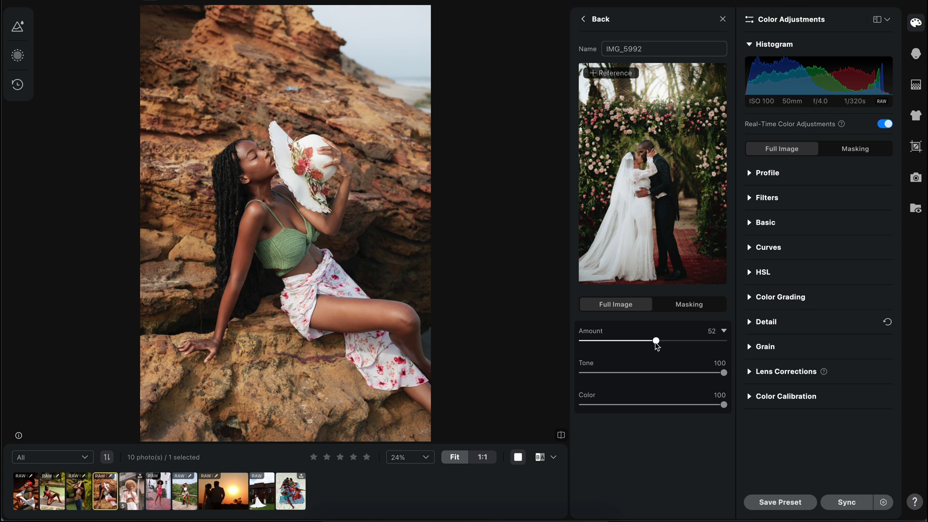
pyautogui.click(560, 436)
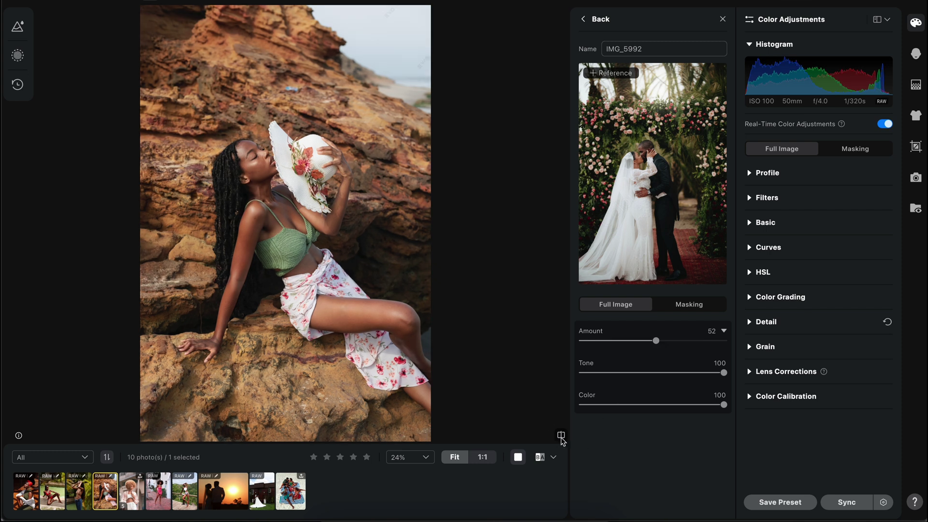
pyautogui.click(560, 436)
pyautogui.click(560, 437)
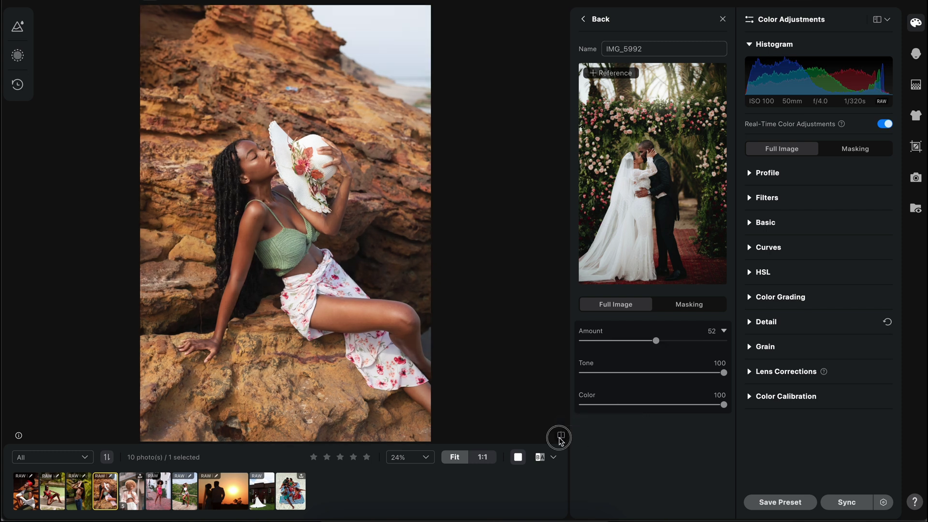
pyautogui.click(599, 19)
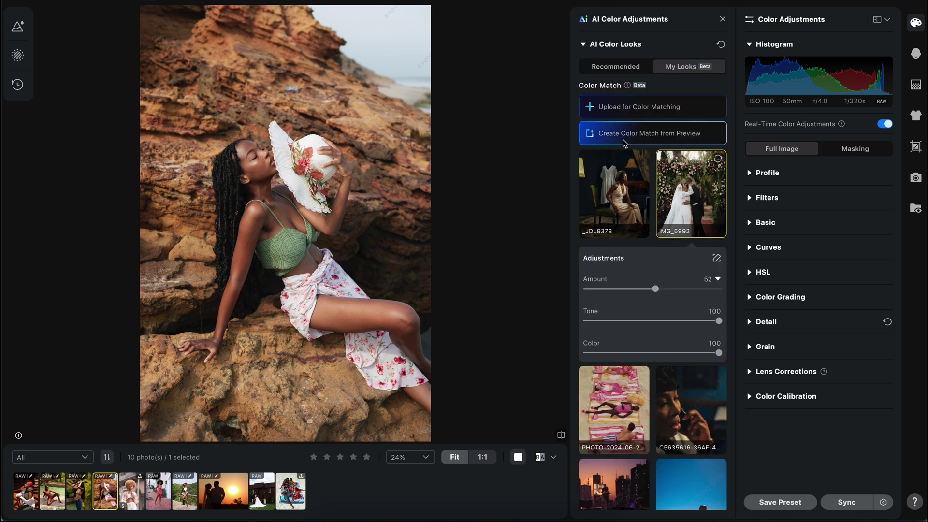
pyautogui.scroll(-3, 653, 299)
pyautogui.click(623, 255)
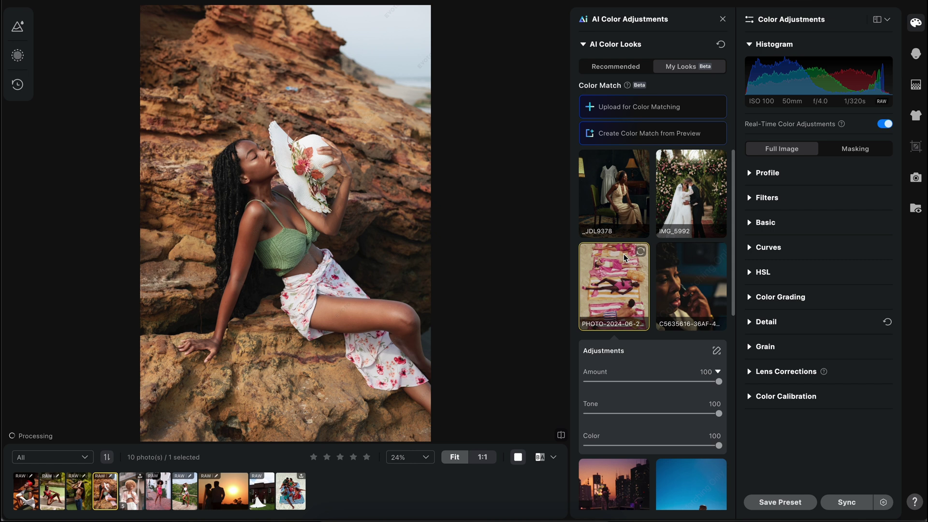
pyautogui.moveTo(626, 269)
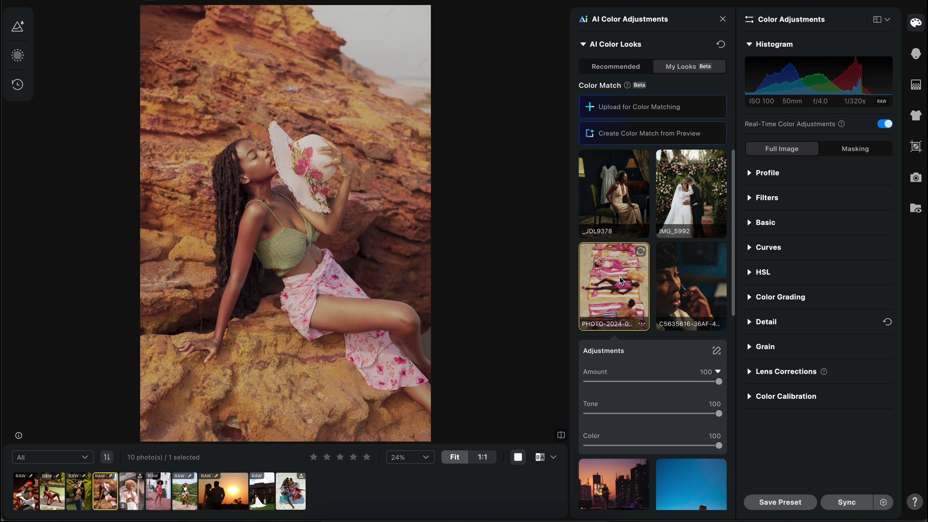
# Try the beach towel look with Tone at 51 and Color at 75, and restore both to 100
pyautogui.scroll(-1, 622, 312)
pyautogui.moveTo(671, 340); pyautogui.dragTo(723, 334)
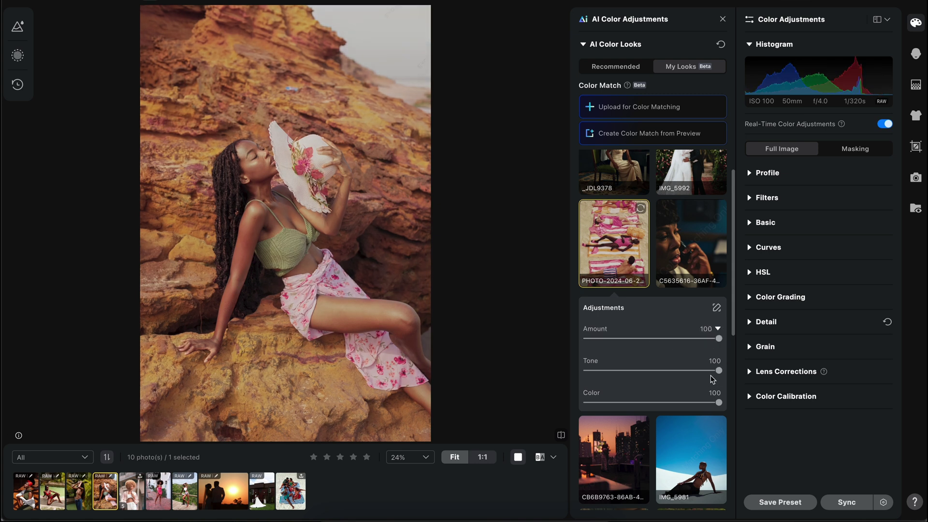
pyautogui.moveTo(719, 371); pyautogui.dragTo(658, 371)
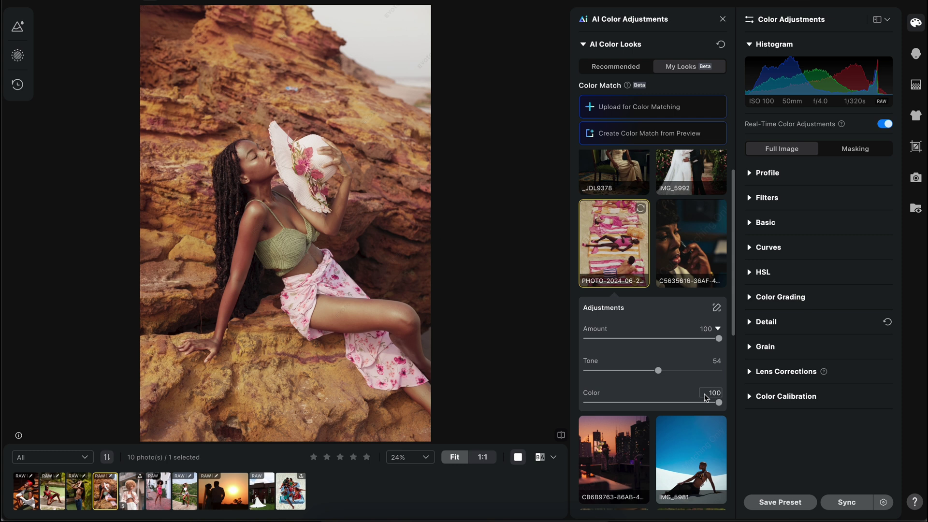
pyautogui.moveTo(717, 403); pyautogui.dragTo(685, 401)
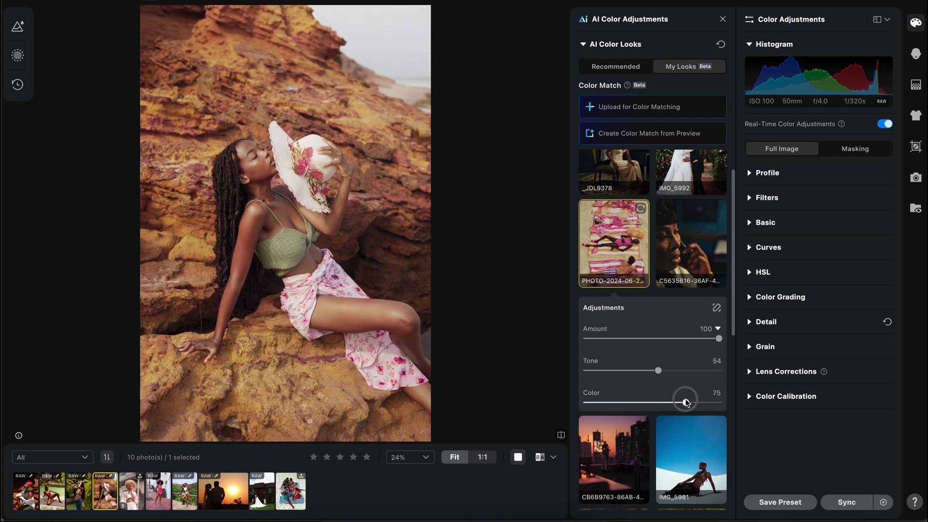
pyautogui.moveTo(658, 371); pyautogui.dragTo(653, 371)
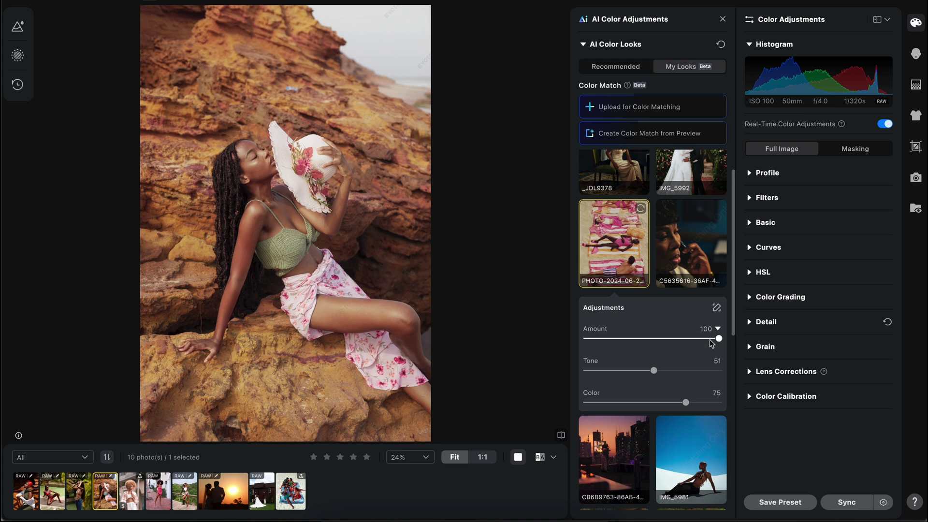
pyautogui.moveTo(719, 338)
pyautogui.mouseDown()
pyautogui.moveTo(668, 343)
pyautogui.moveTo(725, 341)
pyautogui.mouseUp()
pyautogui.moveTo(688, 405); pyautogui.dragTo(719, 404)
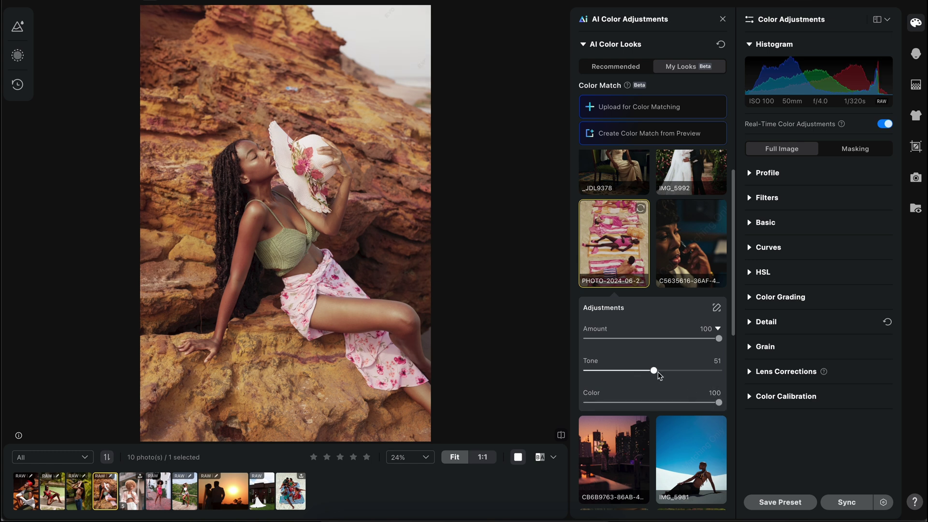
pyautogui.moveTo(658, 373); pyautogui.dragTo(721, 371)
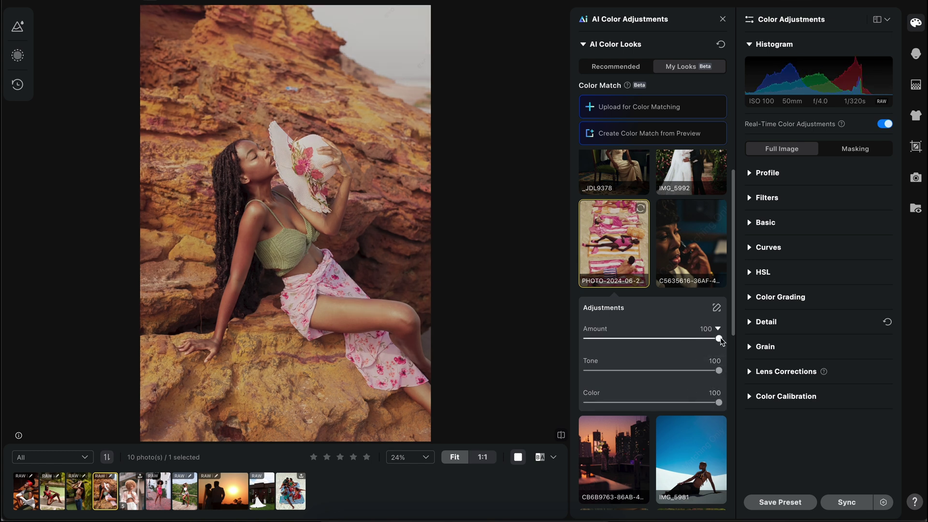
# Set the beach towel look's Amount to 52 and compare the portrait with its original and the look's reference image
pyautogui.moveTo(718, 339); pyautogui.dragTo(655, 338)
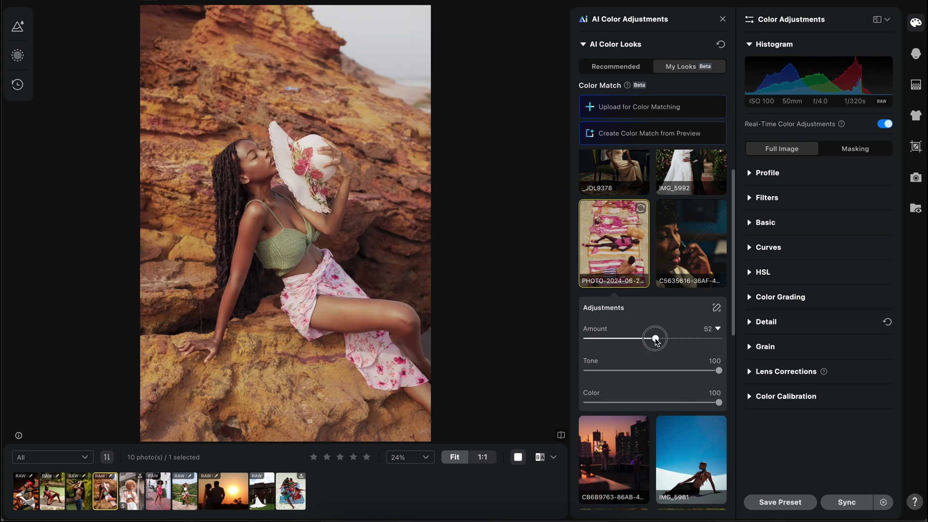
pyautogui.click(560, 436)
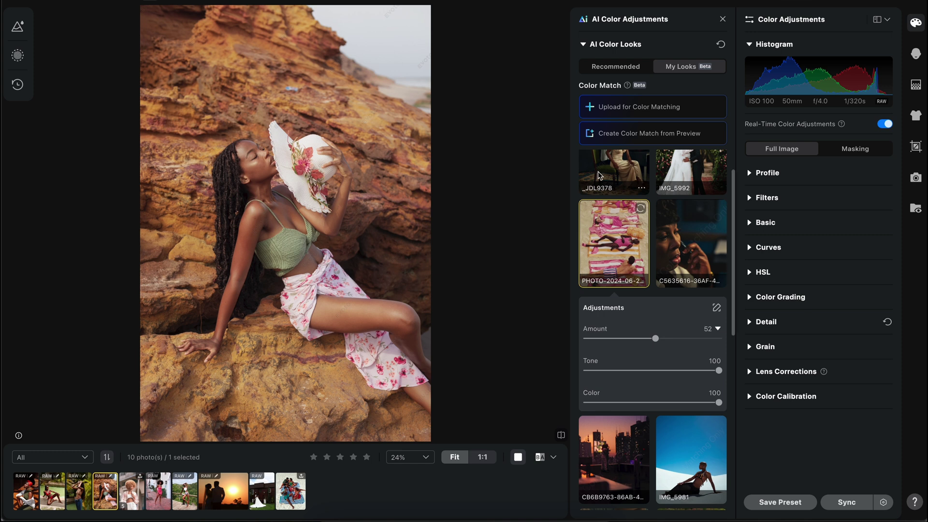
pyautogui.click(613, 229)
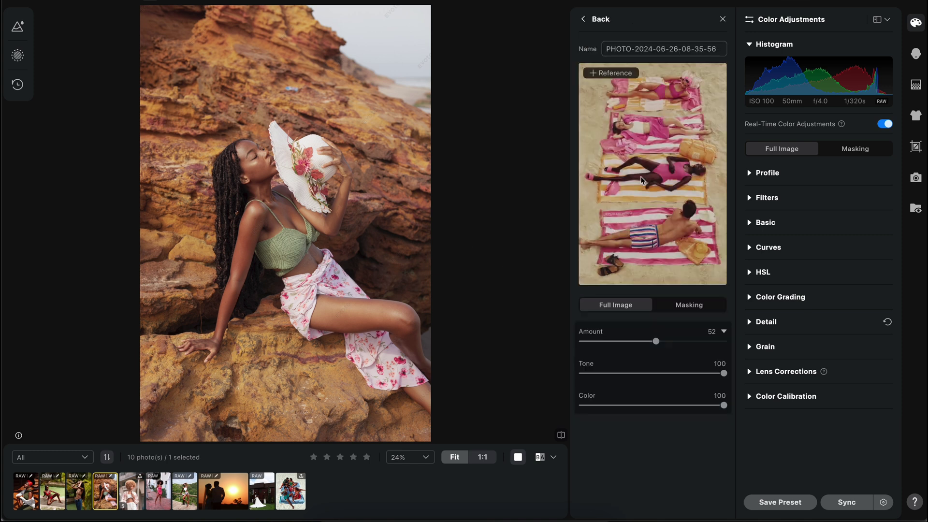
# Open the look's person and background masking settings and try linking all person regions together
pyautogui.click(689, 309)
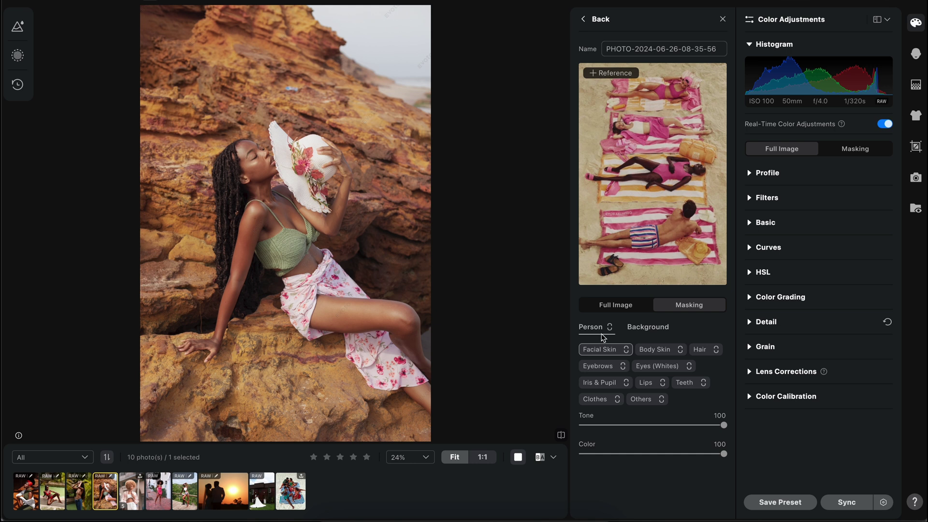
pyautogui.click(658, 332)
pyautogui.click(590, 327)
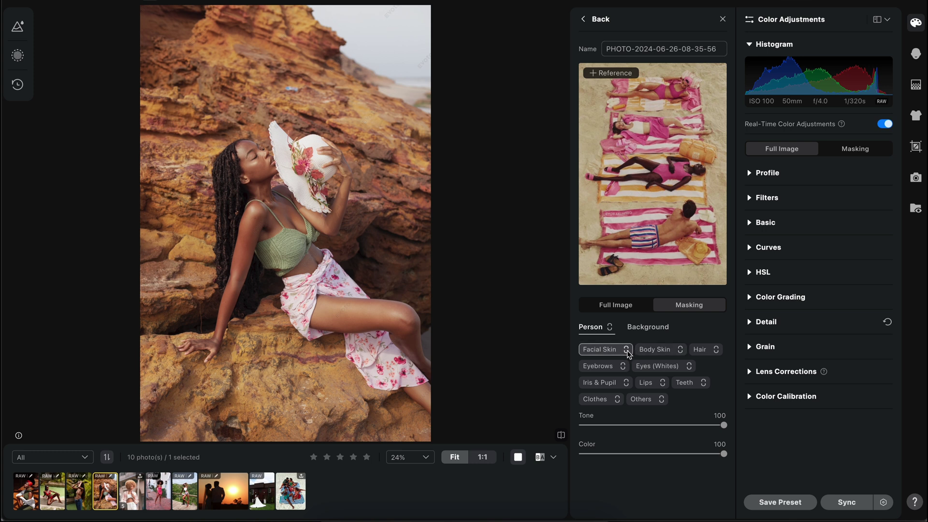
pyautogui.click(626, 350)
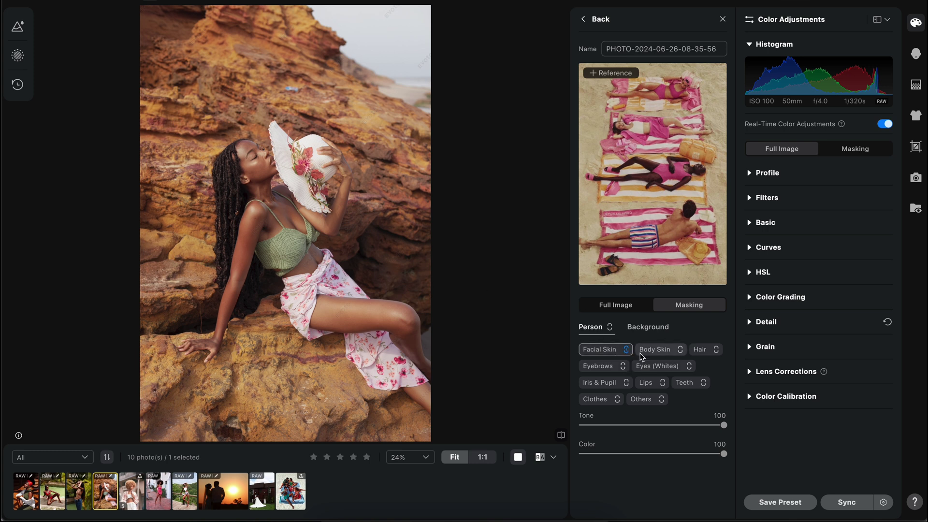
pyautogui.click(680, 349)
pyautogui.click(610, 327)
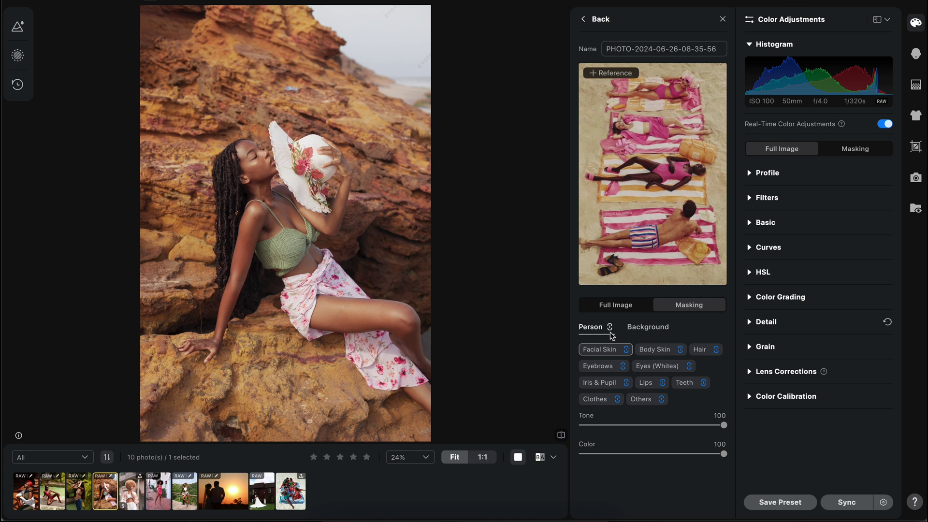
# Link only the Facial Skin, Body Skin, Hair, Lips and Clothes regions and set their Tone to 43 and Color to 73
pyautogui.click(626, 349)
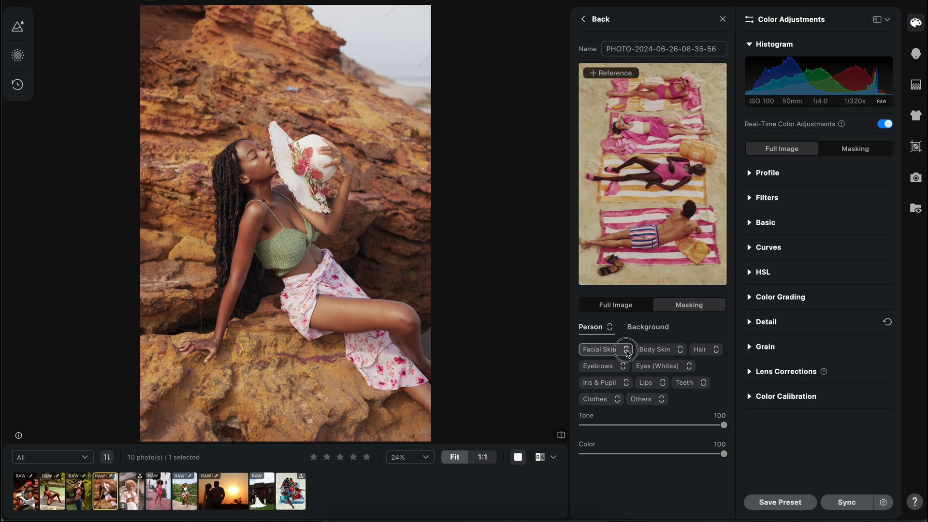
pyautogui.click(679, 349)
pyautogui.click(715, 349)
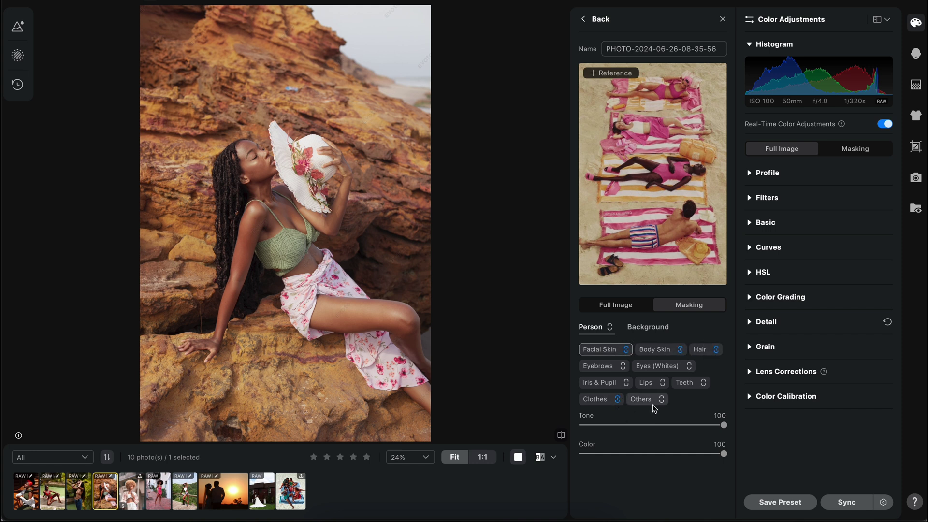
pyautogui.click(662, 382)
pyautogui.moveTo(724, 426); pyautogui.dragTo(540, 423)
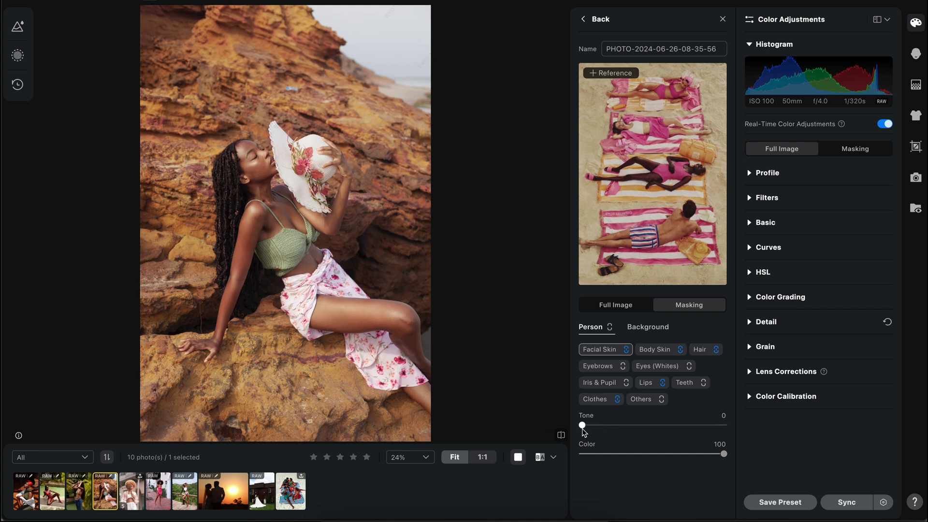
pyautogui.moveTo(582, 425); pyautogui.dragTo(502, 429)
pyautogui.moveTo(582, 425); pyautogui.dragTo(642, 426)
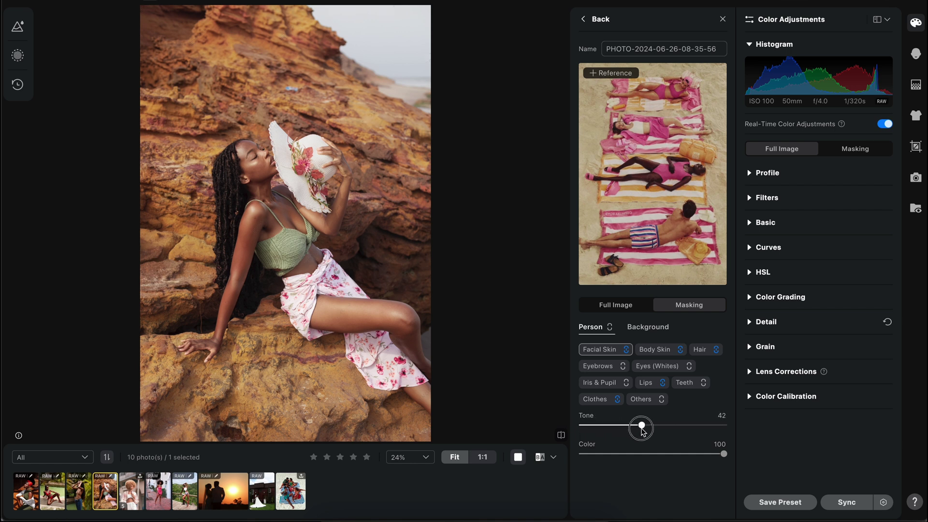
pyautogui.moveTo(723, 454); pyautogui.dragTo(686, 454)
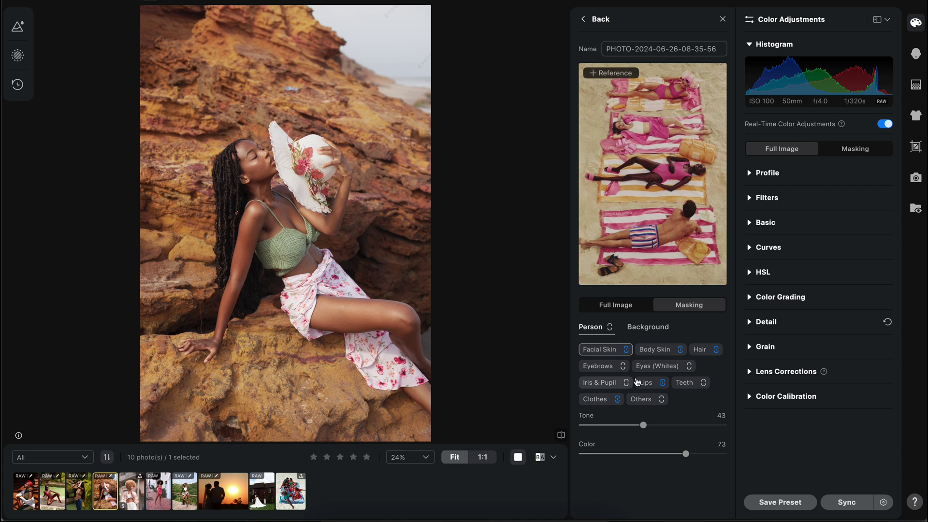
# Check the background mask's settings, compare the portrait before and after, and return to the saved looks
pyautogui.click(653, 331)
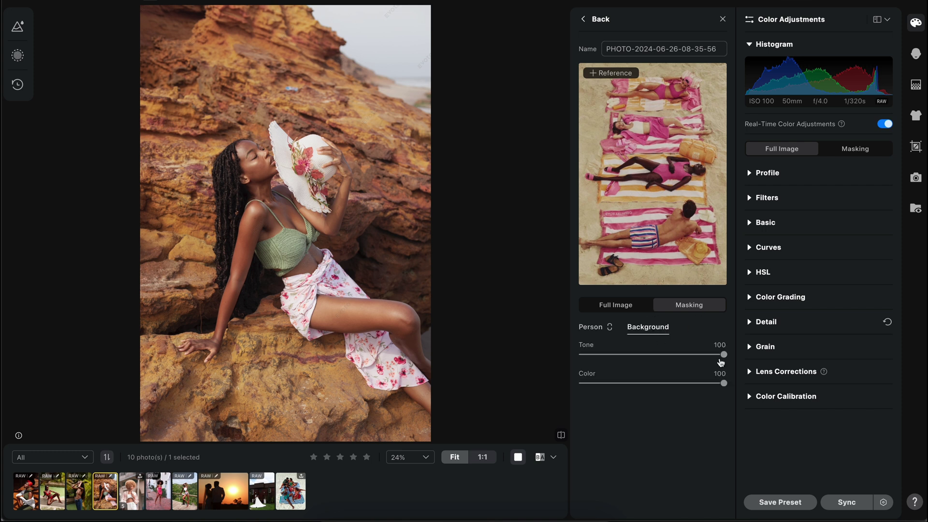
pyautogui.moveTo(721, 354); pyautogui.dragTo(751, 356)
pyautogui.click(561, 434)
pyautogui.click(583, 20)
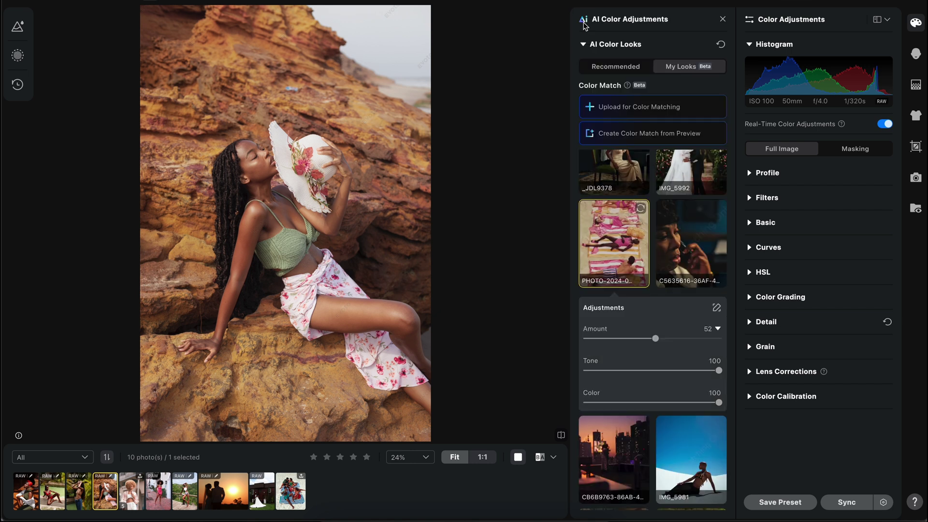
# Apply the saved garden picnic look, Screenshot 2025-01-14 at 19.18, to the rock portrait and set its Amount to 65
pyautogui.scroll(-8, 682, 255)
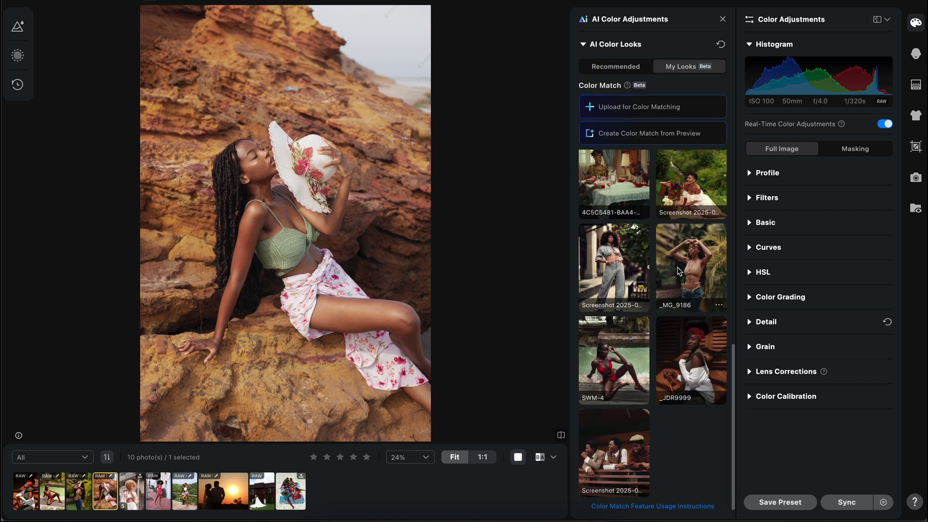
pyautogui.scroll(1, 679, 271)
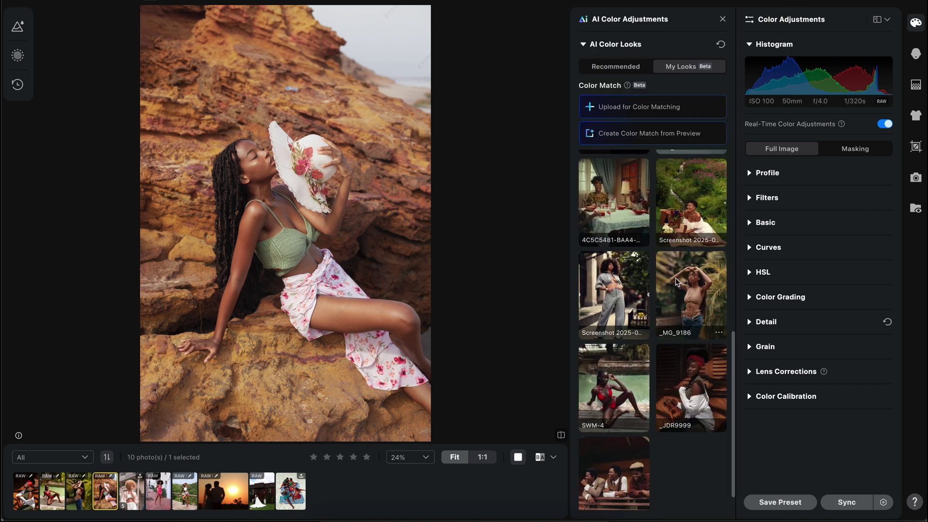
pyautogui.click(687, 199)
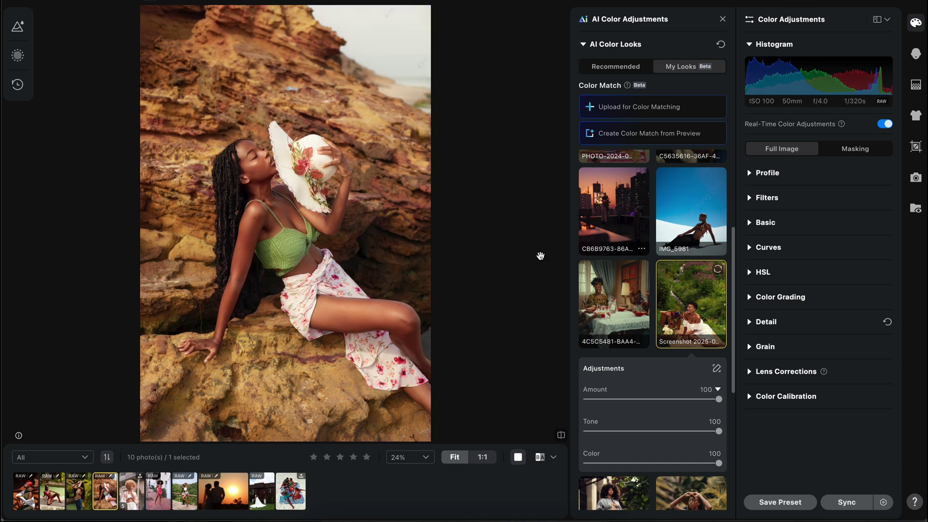
pyautogui.scroll(-3, 648, 310)
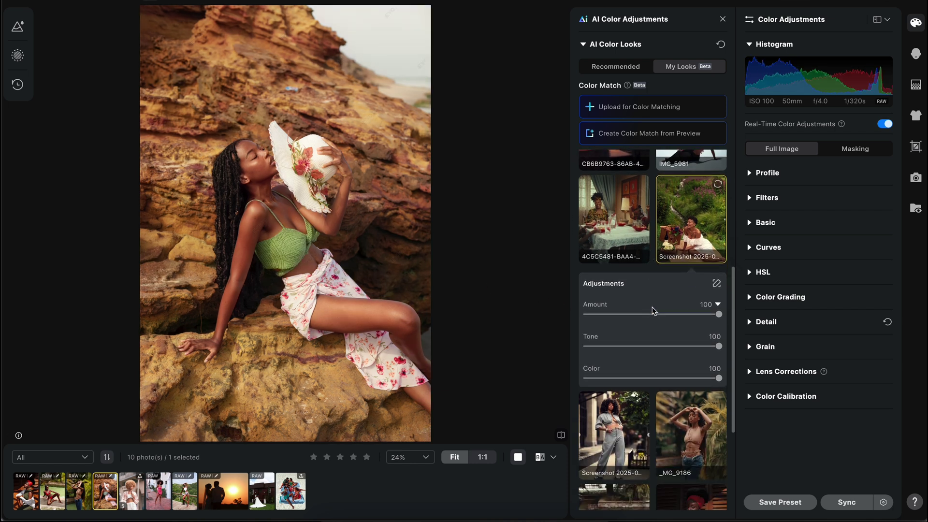
pyautogui.moveTo(718, 314); pyautogui.dragTo(672, 315)
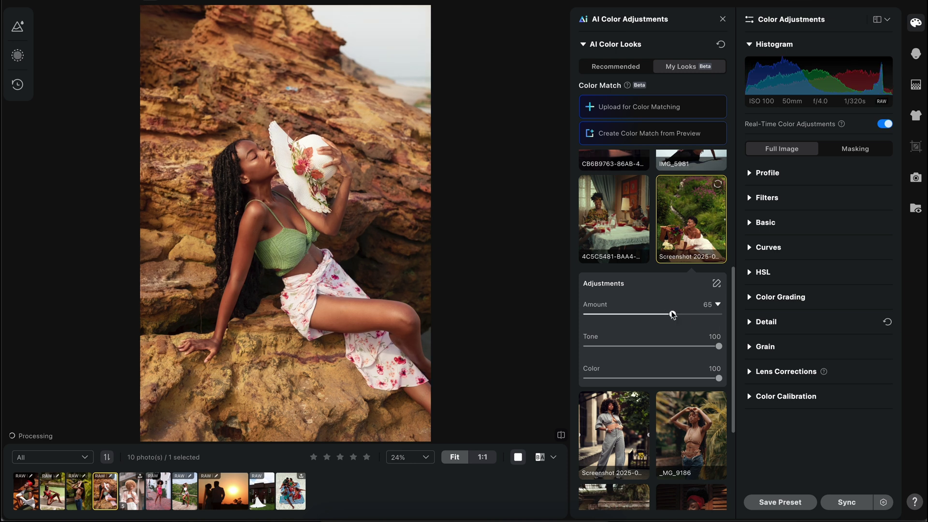
# Open the picnic look's detailed settings and set the background mask's Color to 64
pyautogui.click(693, 227)
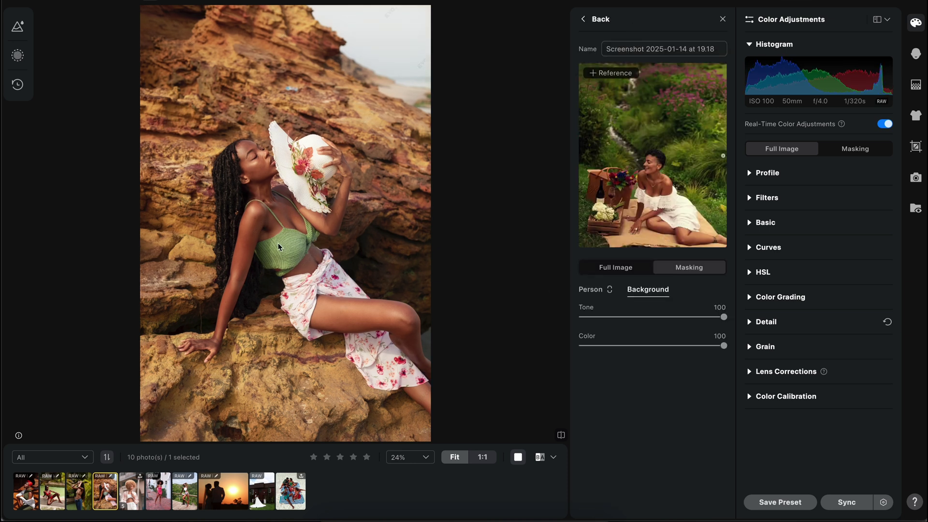
pyautogui.moveTo(279, 246); pyautogui.dragTo(320, 216)
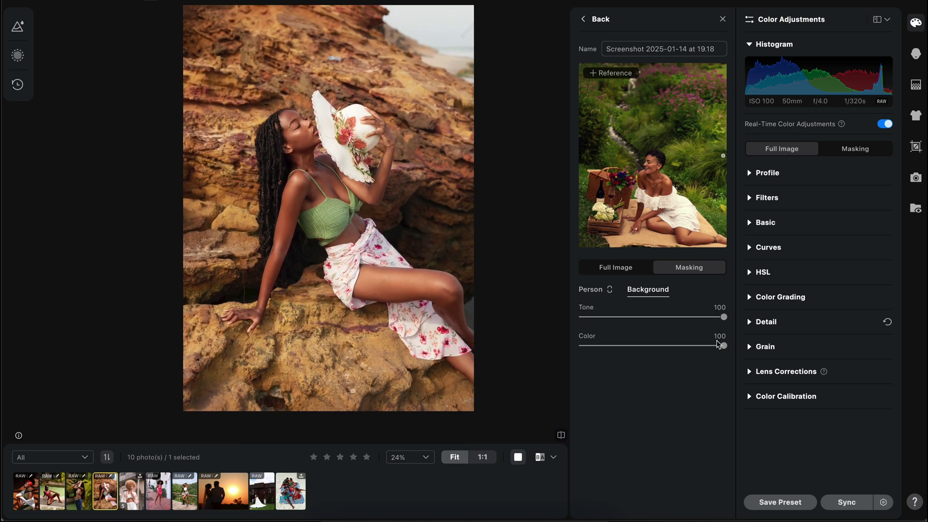
pyautogui.moveTo(723, 345); pyautogui.dragTo(672, 346)
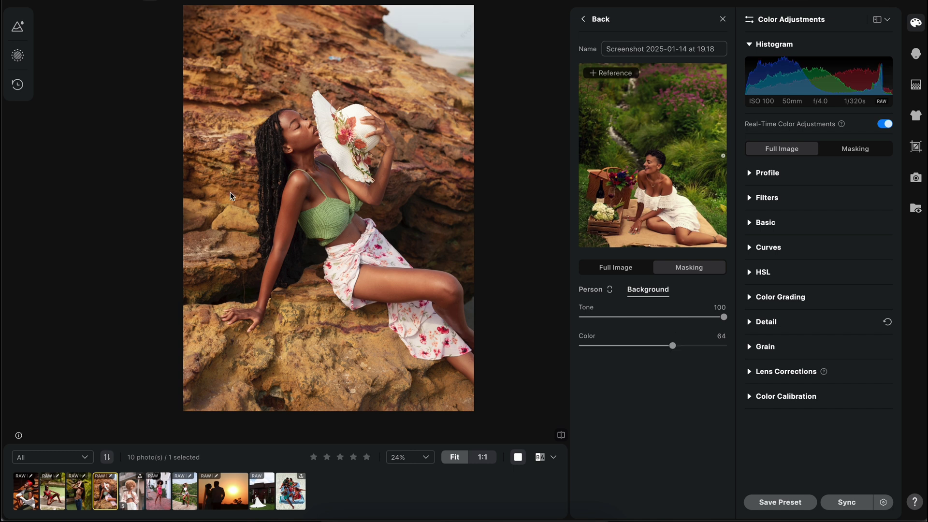
# Set the Color of the person's Clothes region to 51 in the picnic look's masking settings
pyautogui.click(589, 292)
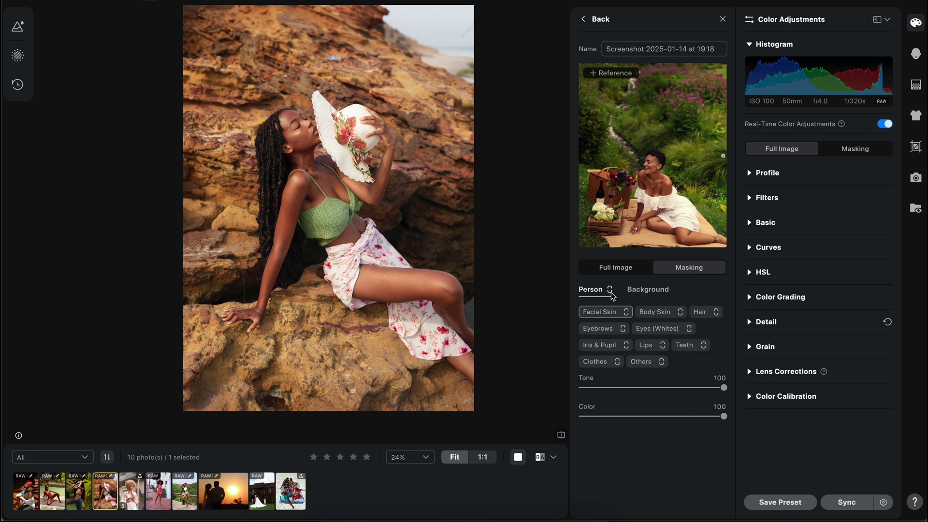
pyautogui.click(600, 366)
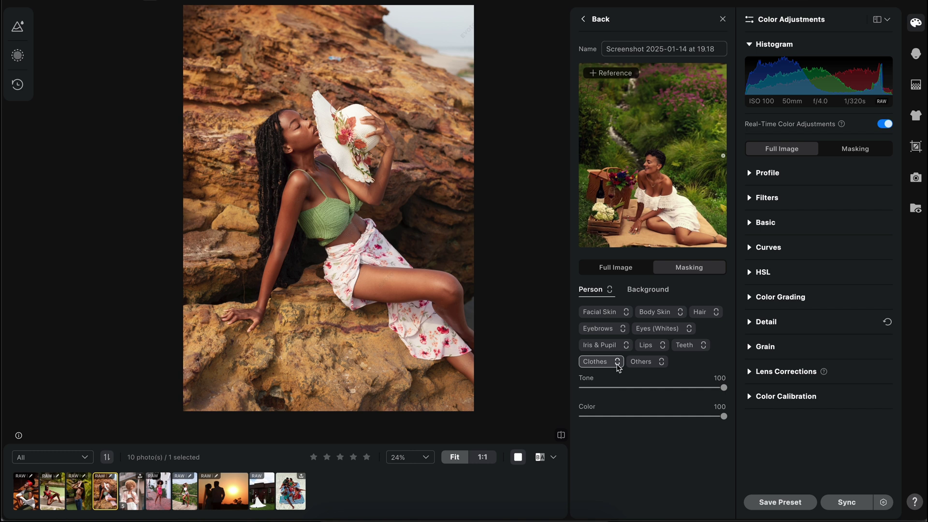
pyautogui.moveTo(723, 417); pyautogui.dragTo(654, 418)
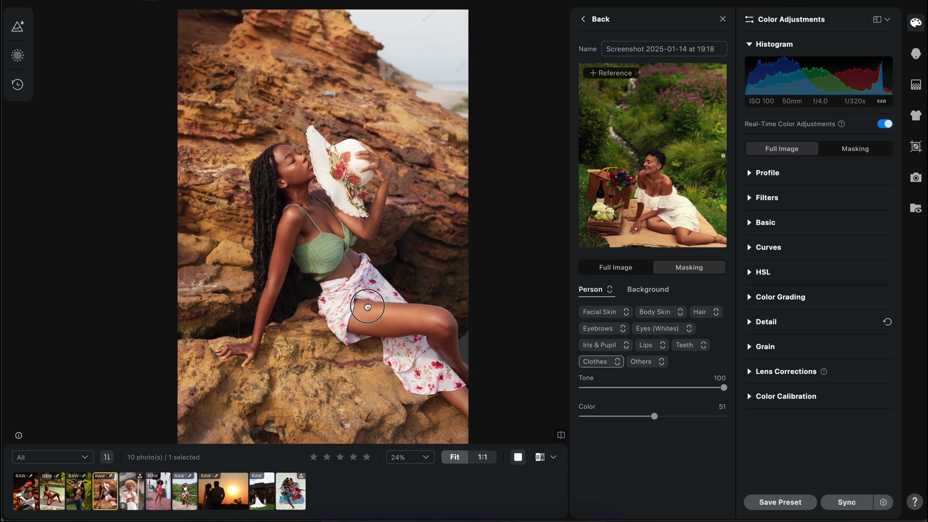
pyautogui.scroll(-2, 367, 305)
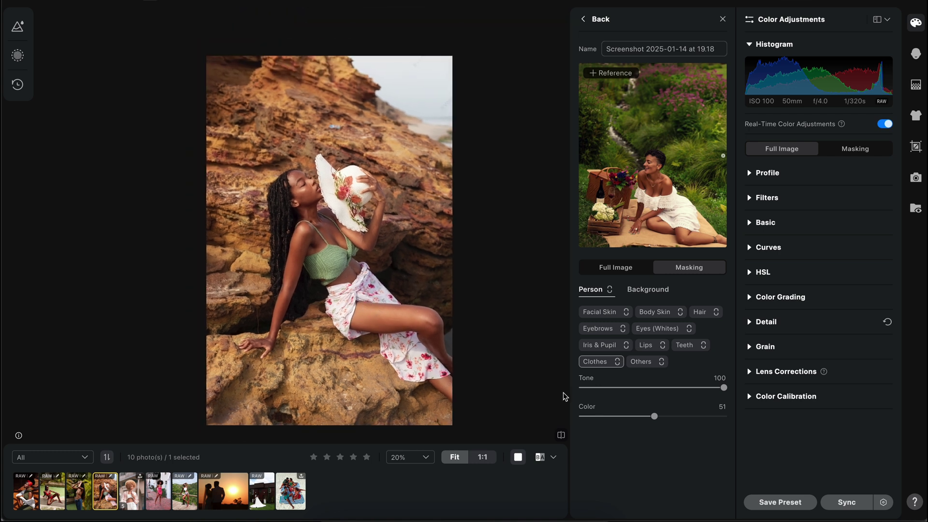
# Compare the rock portrait before and after, and open the portrait of the woman in the pink satin jacket
pyautogui.click(561, 435)
pyautogui.click(561, 434)
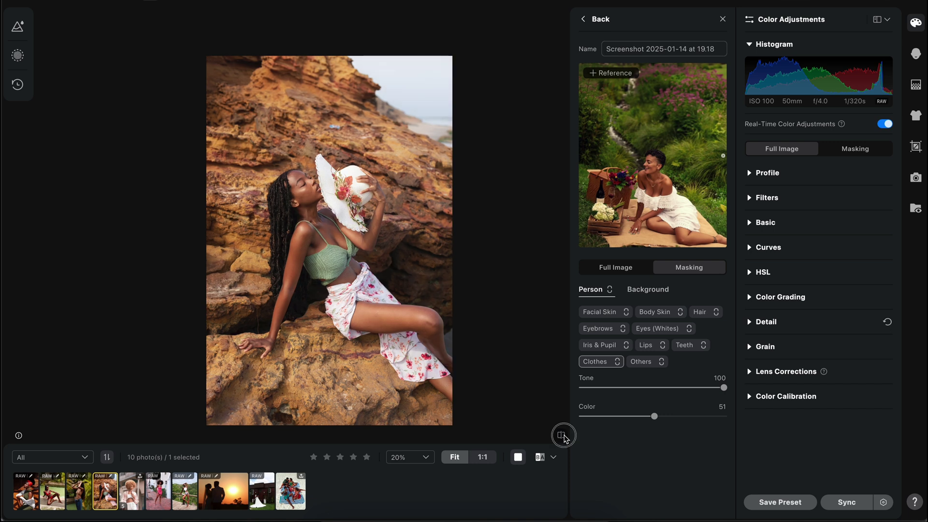
pyautogui.click(131, 490)
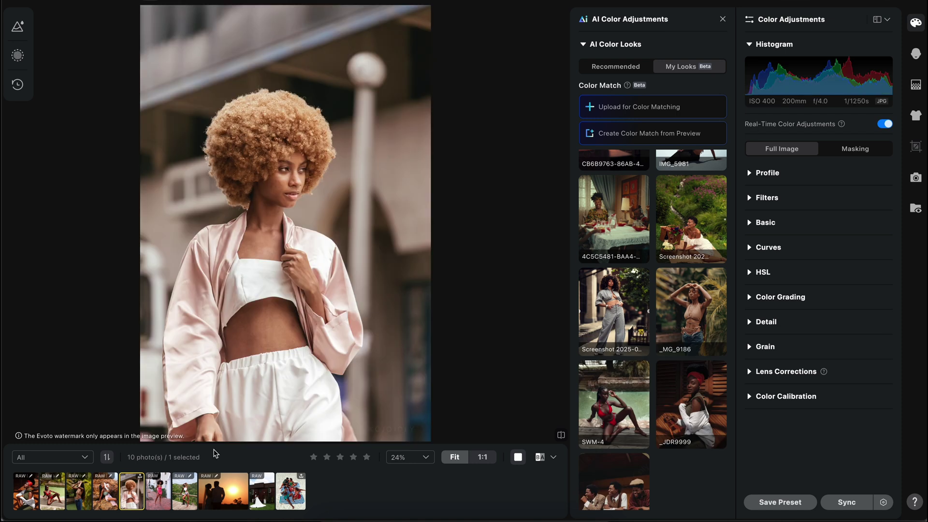
# Apply the saved look of three men at a railing, Screenshot 2025-01-13 at 13.06, and set its full-image Tone to 70
pyautogui.scroll(-2, 640, 377)
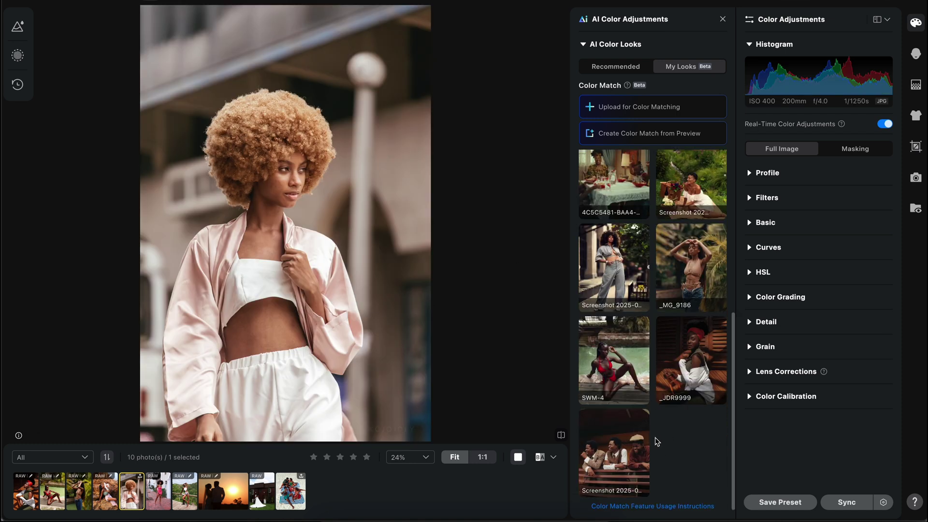
pyautogui.click(616, 455)
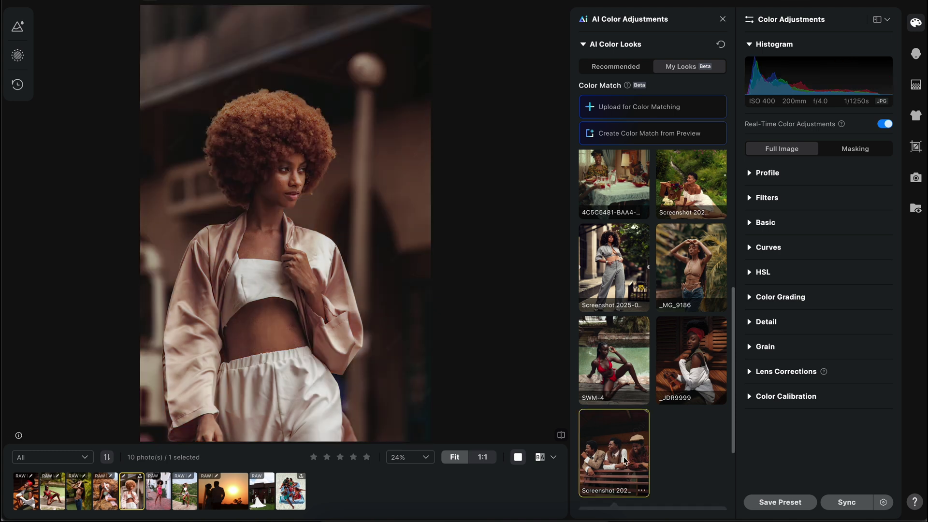
pyautogui.click(616, 445)
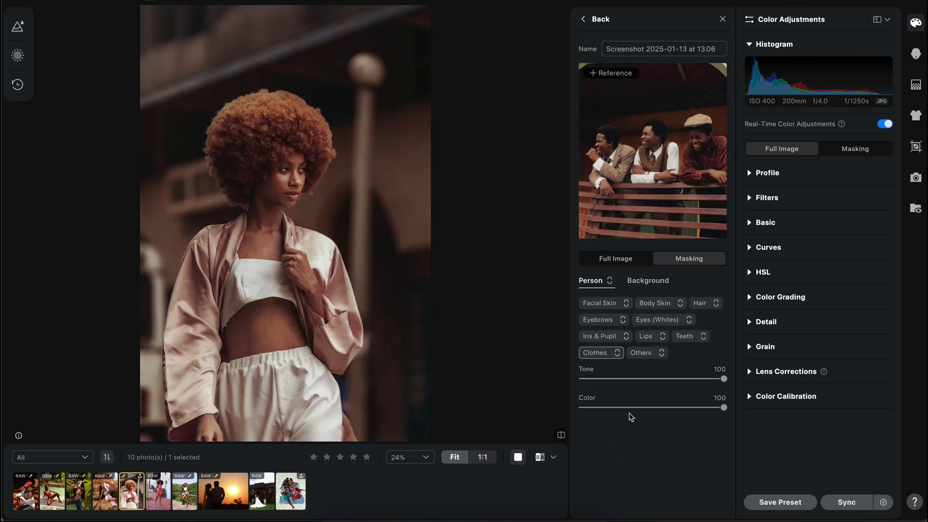
pyautogui.click(610, 259)
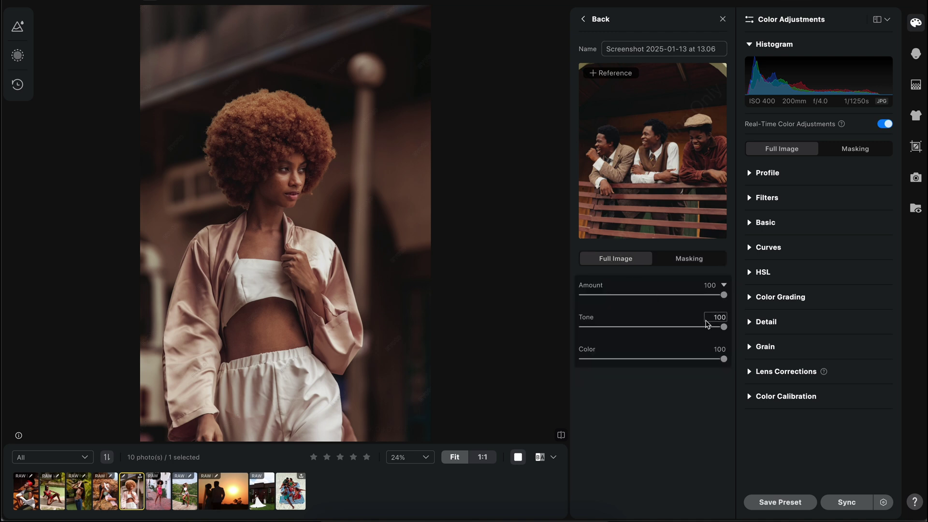
pyautogui.moveTo(723, 327); pyautogui.dragTo(681, 326)
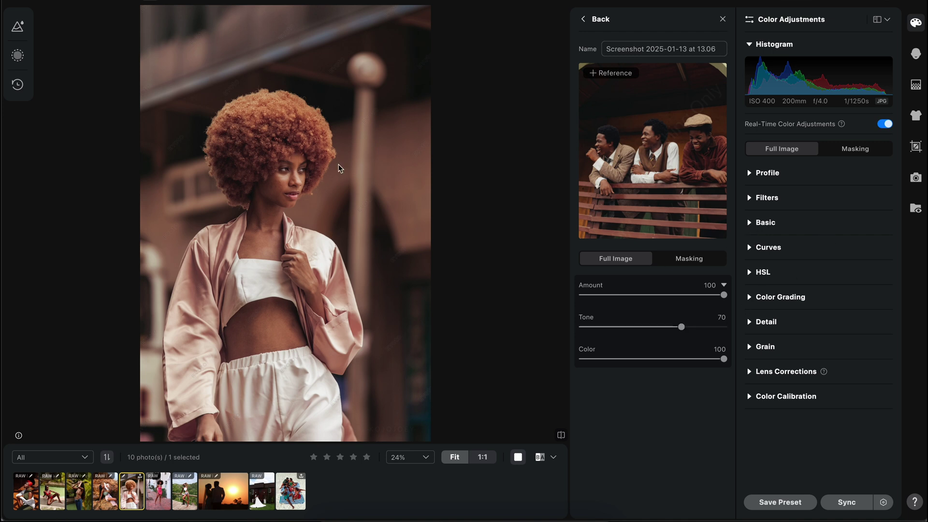
# Set the background mask's Color to 72 in the railing look's masking settings
pyautogui.click(685, 258)
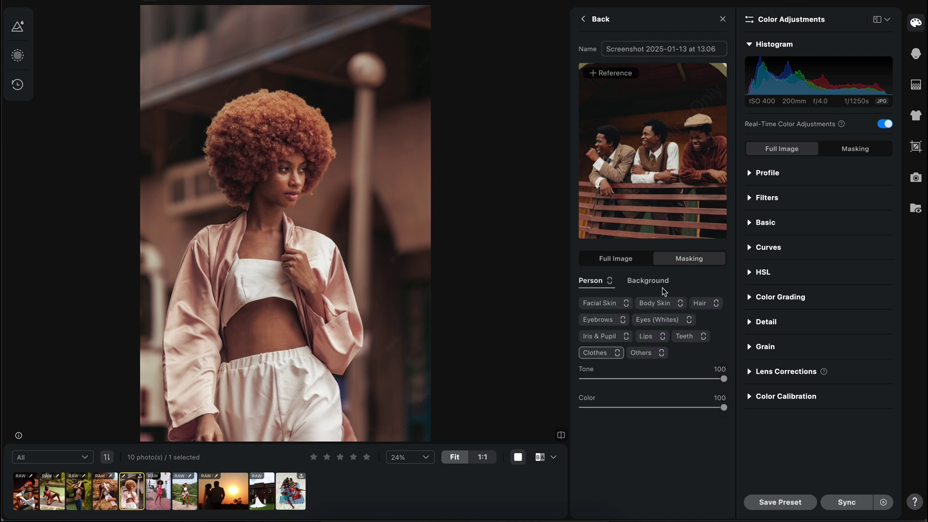
pyautogui.click(647, 281)
pyautogui.moveTo(694, 337); pyautogui.dragTo(686, 341)
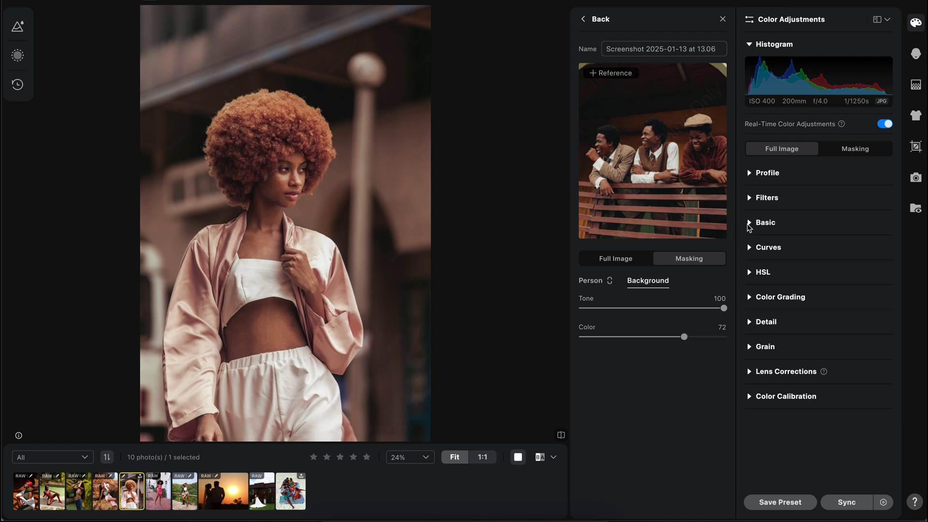
# Set the pink jacket portrait's Tint to -5 in the basic adjustments and compare the result with the original and the reference
pyautogui.click(749, 225)
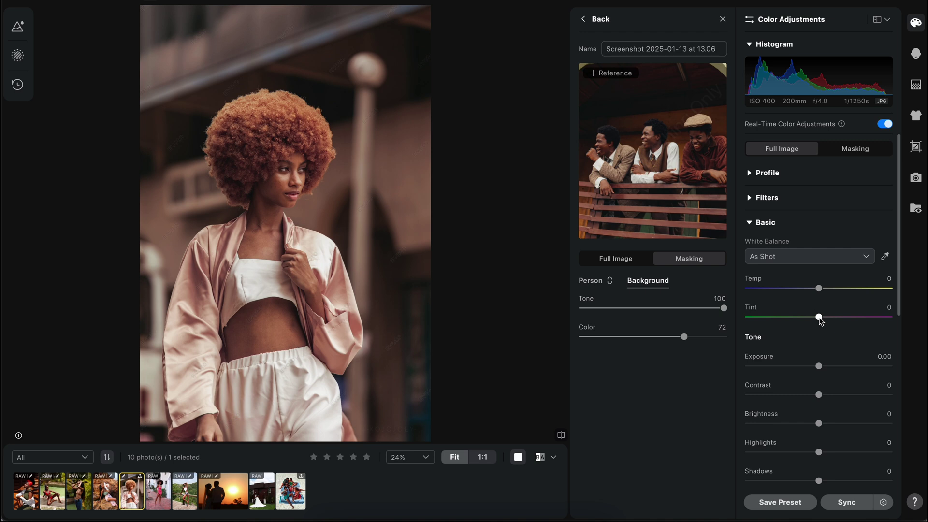
pyautogui.moveTo(819, 320); pyautogui.dragTo(816, 323)
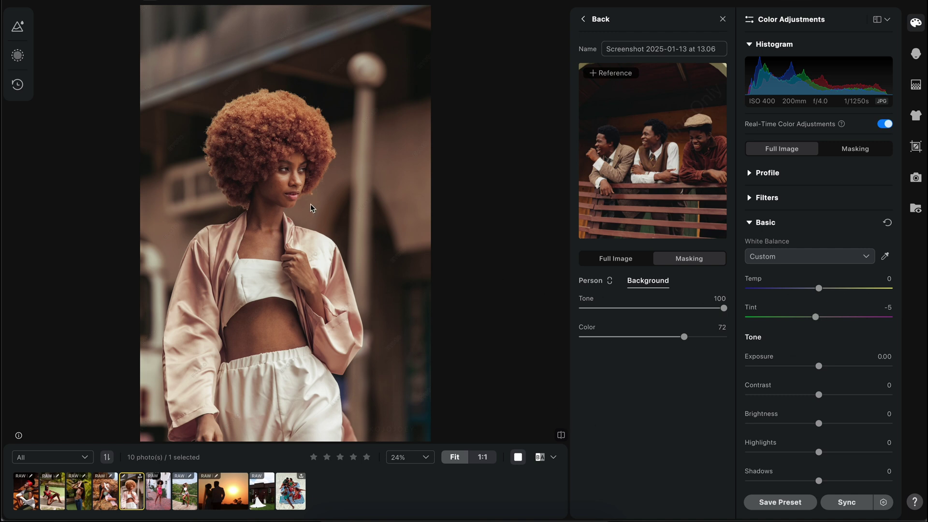
pyautogui.click(560, 435)
pyautogui.moveTo(236, 223); pyautogui.dragTo(492, 189)
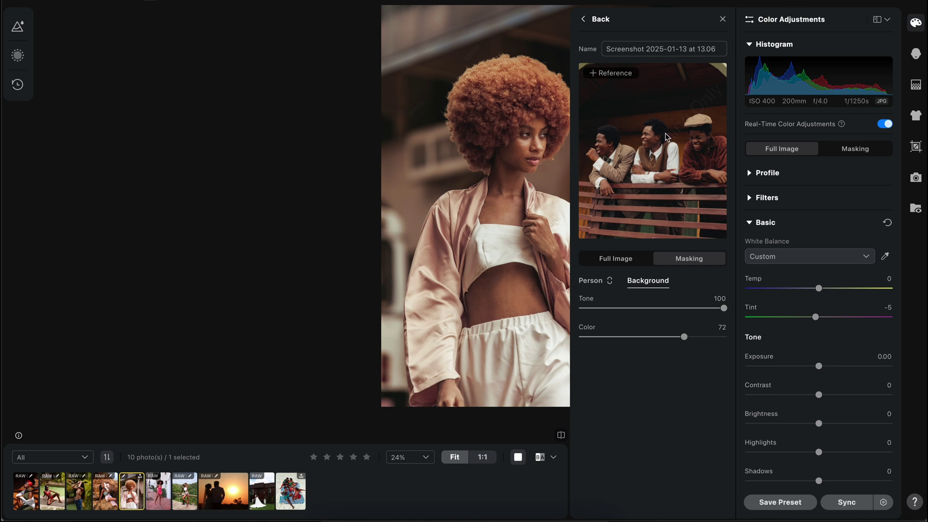
pyautogui.moveTo(536, 231); pyautogui.dragTo(306, 248)
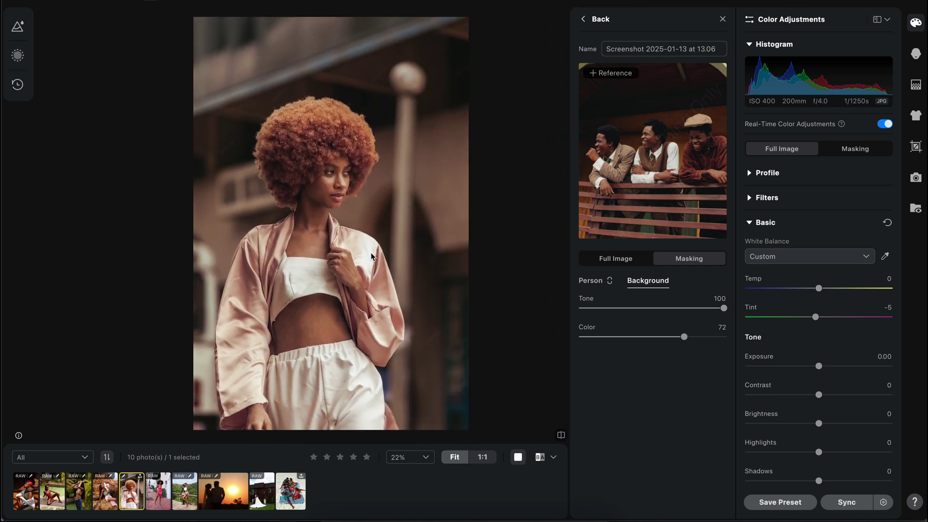
# Apply the saved city skyline look, CB6B9763-86AB-4B7F-99BB-242D1A655A14, to the sunset couple photo and open its detailed settings
pyautogui.click(231, 490)
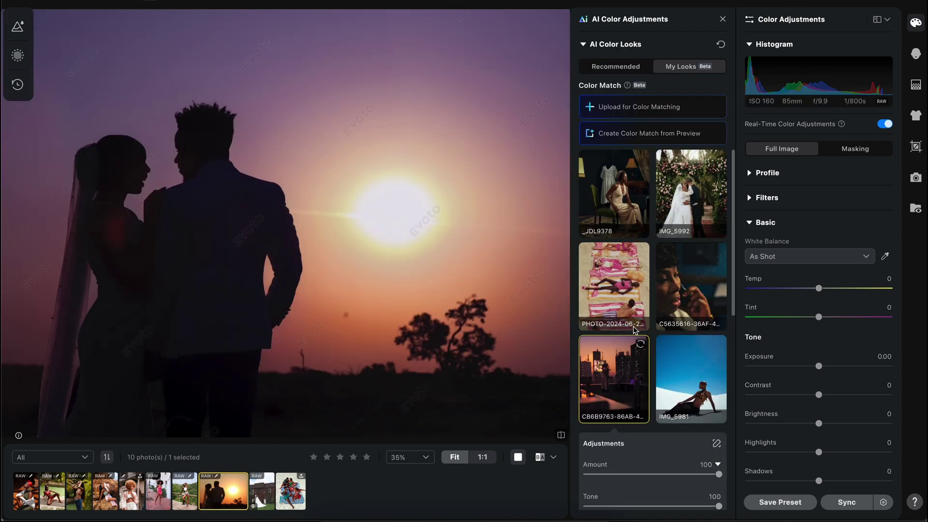
pyautogui.scroll(-3, 635, 330)
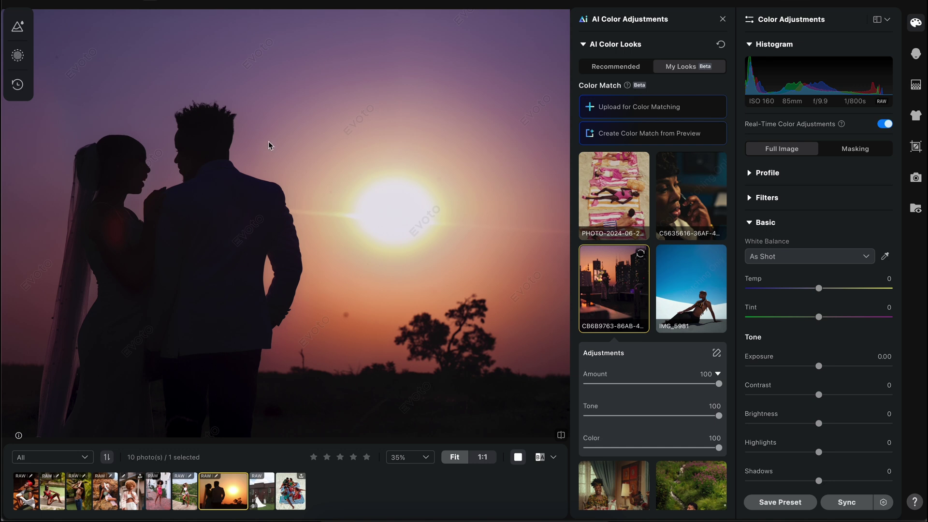
pyautogui.hotkey('ctrl', 'z')
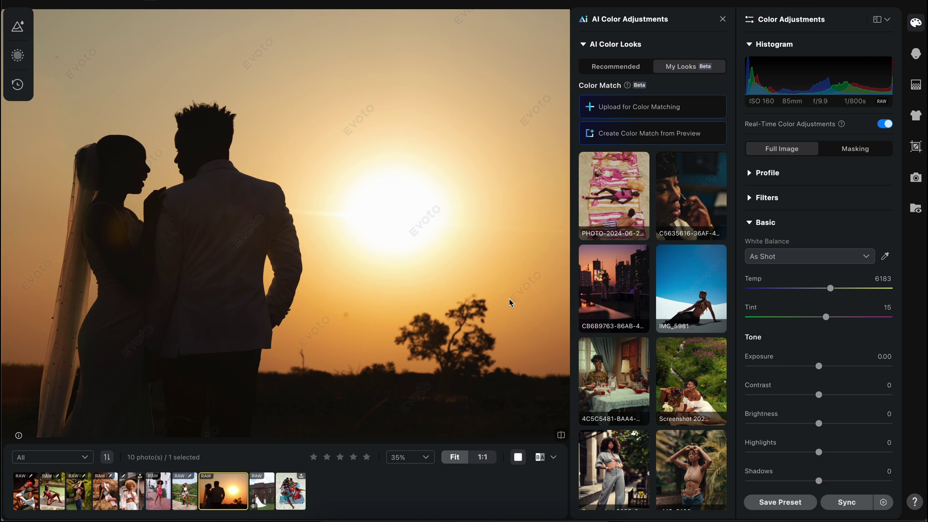
pyautogui.click(618, 295)
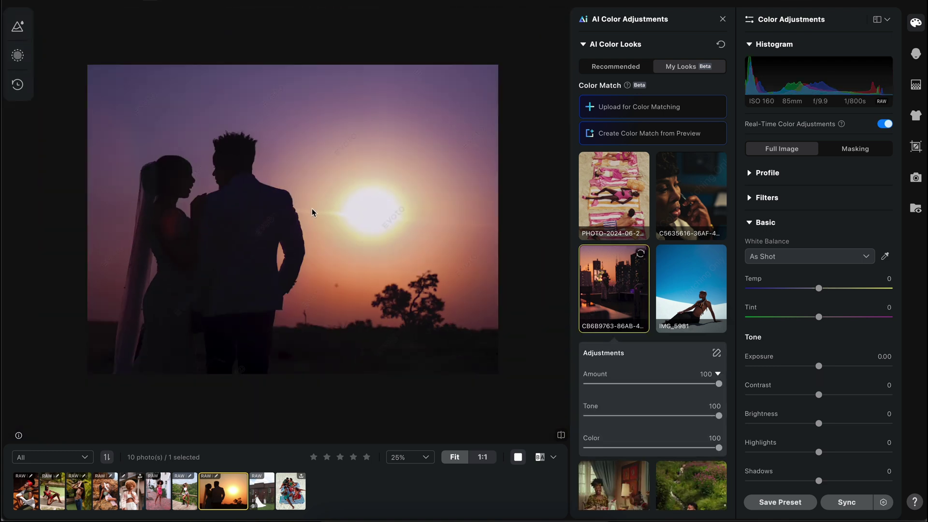
pyautogui.click(590, 276)
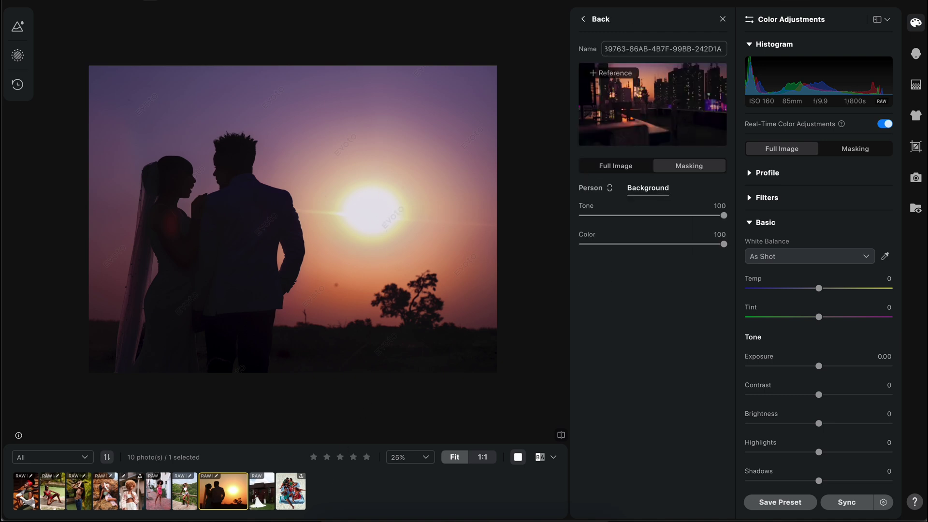
# Switch to Finder and preview the city skyline reference image from the Refernces folder on the Desktop
pyautogui.click(335, 512)
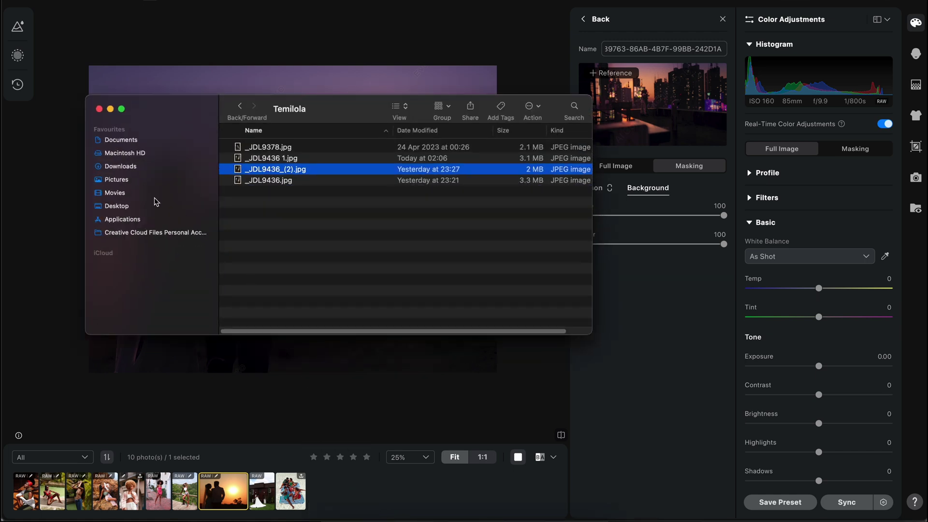
pyautogui.click(127, 209)
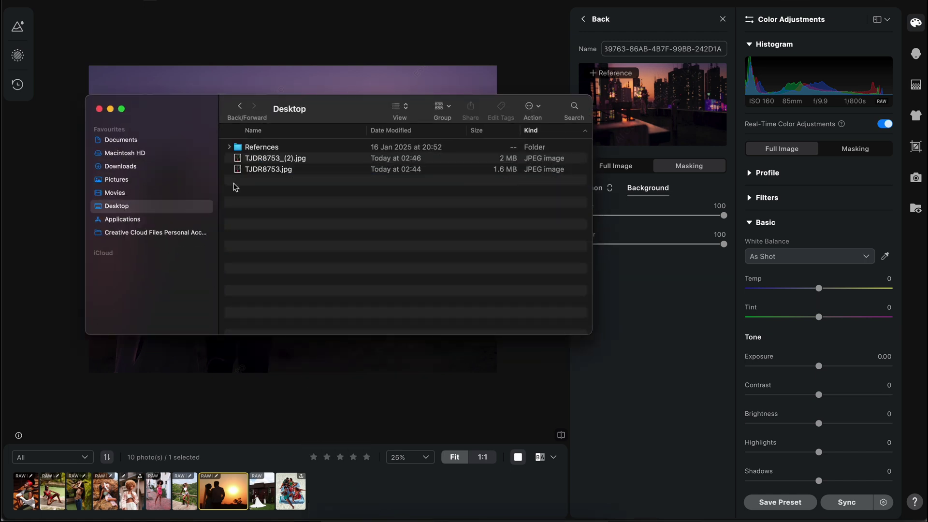
pyautogui.doubleClick(292, 148)
pyautogui.press('space')
pyautogui.press('Up')
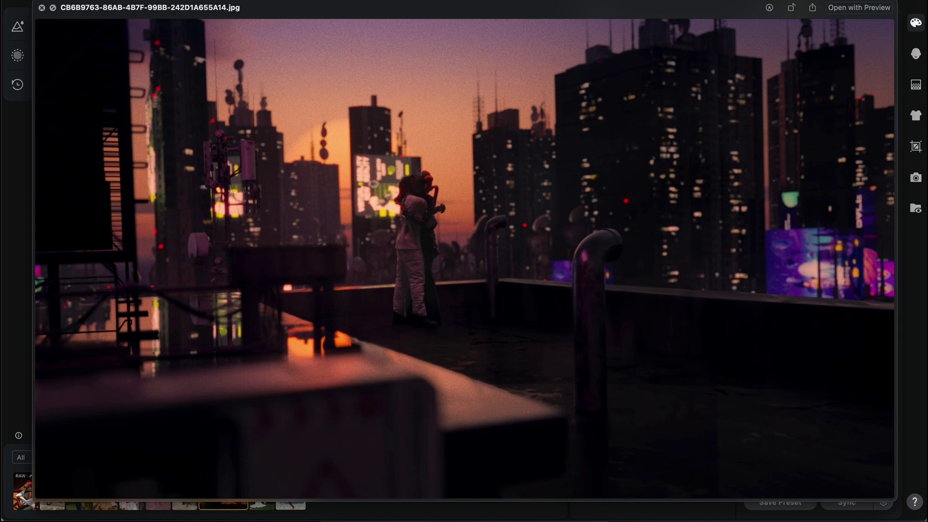
pyautogui.press('space')
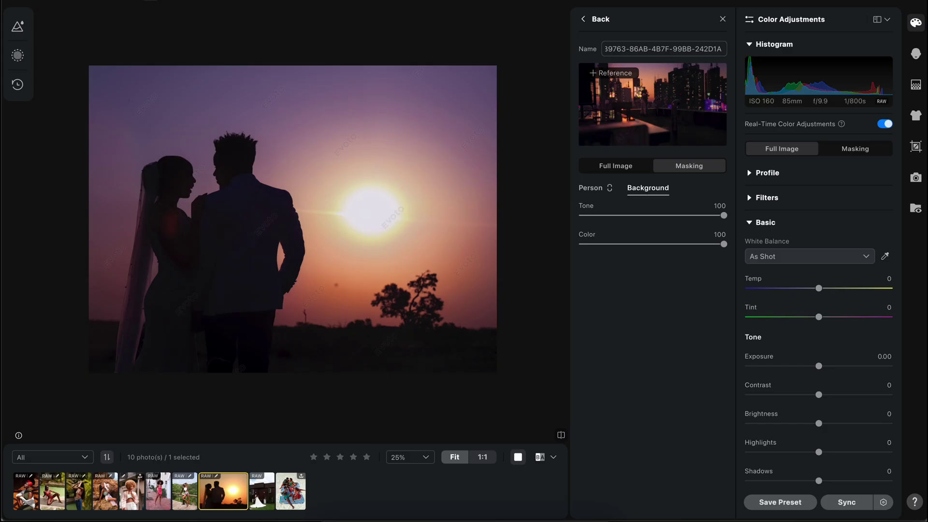
# Compare the sunset couple photo before and after the color match
pyautogui.click(560, 435)
pyautogui.click(560, 435)
pyautogui.click(561, 435)
pyautogui.click(561, 435)
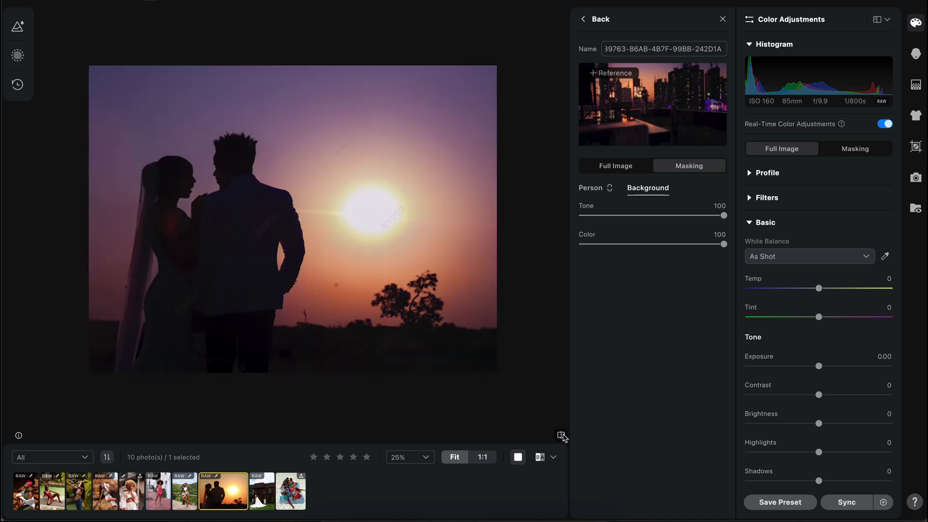
pyautogui.click(290, 499)
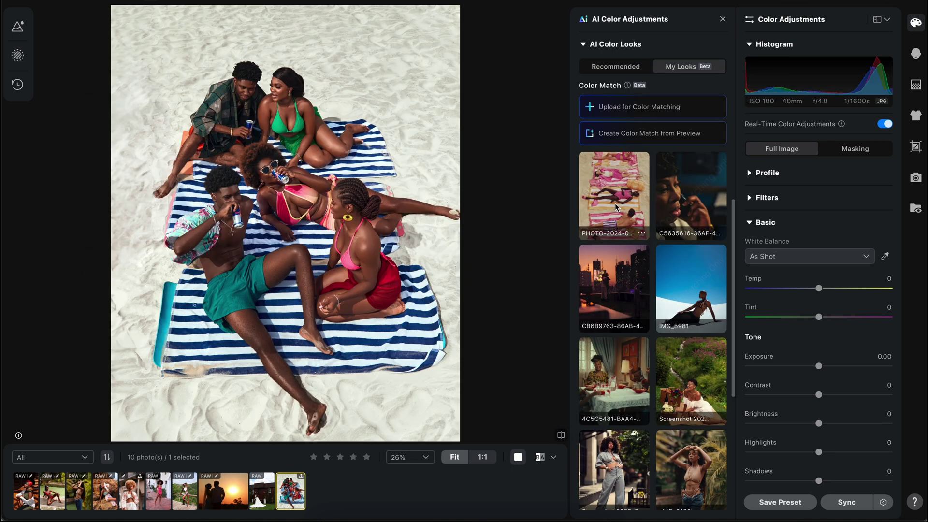
pyautogui.click(617, 196)
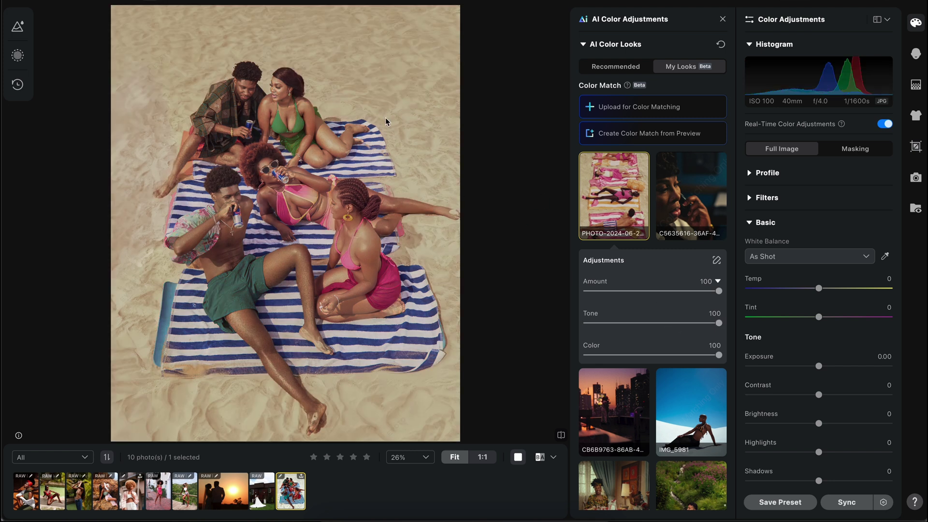
pyautogui.click(607, 189)
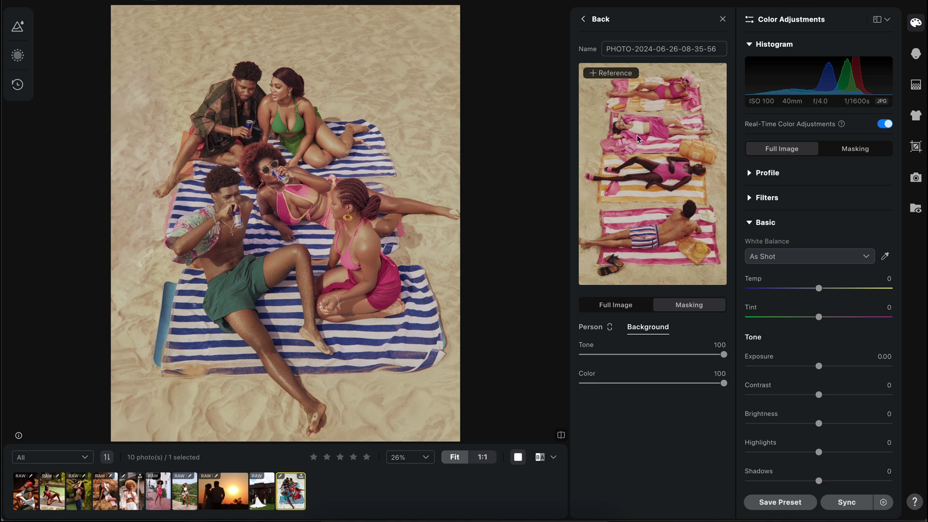
pyautogui.click(610, 307)
pyautogui.moveTo(724, 373)
pyautogui.mouseDown()
pyautogui.moveTo(607, 374)
pyautogui.moveTo(739, 379)
pyautogui.mouseUp()
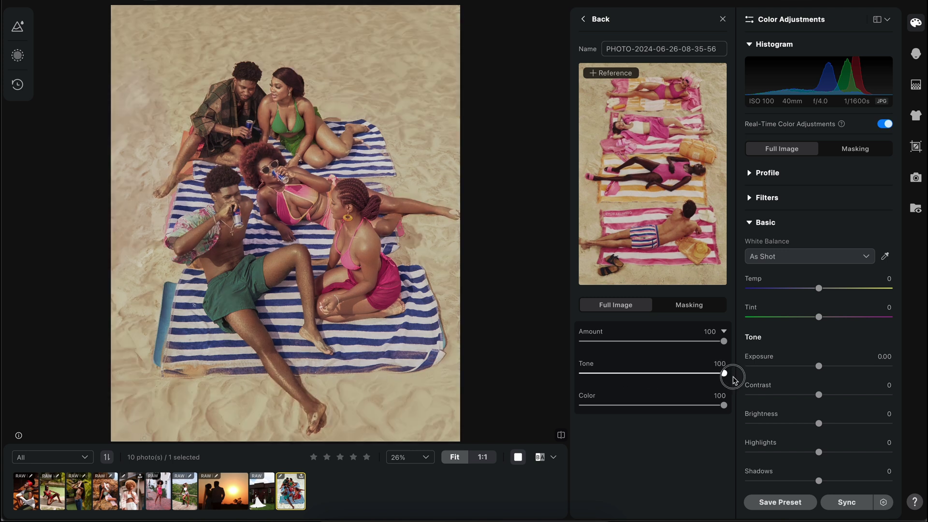
# Link all of the Person regions together in the beach towel look's masking settings
pyautogui.click(686, 308)
pyautogui.click(587, 330)
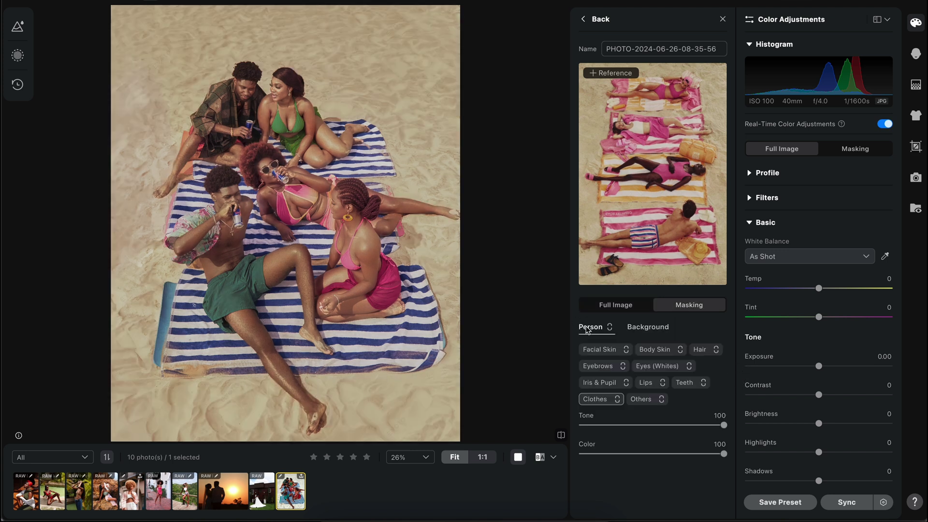
pyautogui.click(626, 350)
pyautogui.click(679, 349)
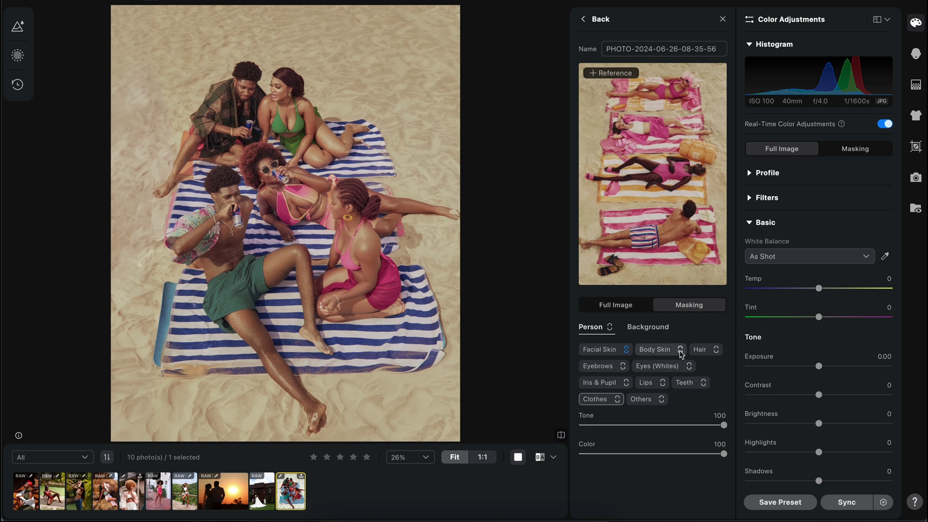
pyautogui.click(717, 352)
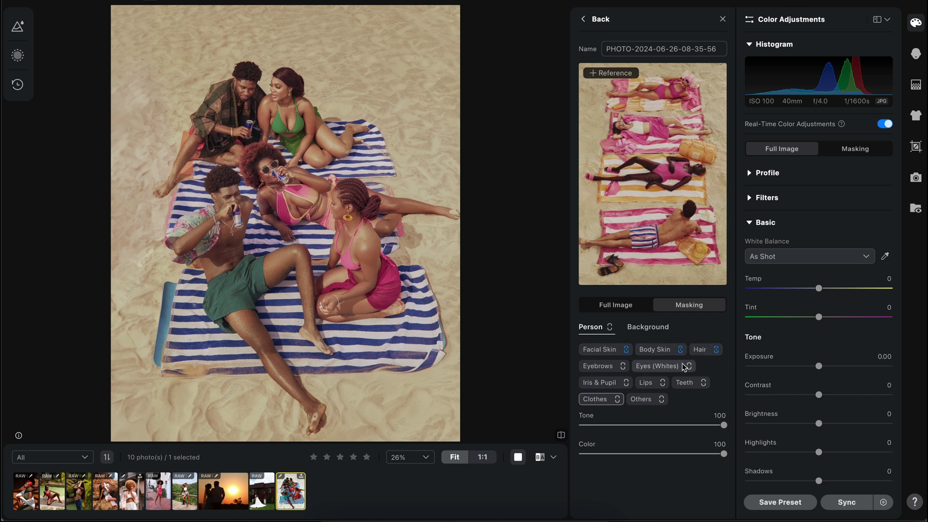
pyautogui.click(609, 327)
# Set the linked Person regions' Tone to 18 and Color to 54
pyautogui.moveTo(722, 426); pyautogui.dragTo(627, 428)
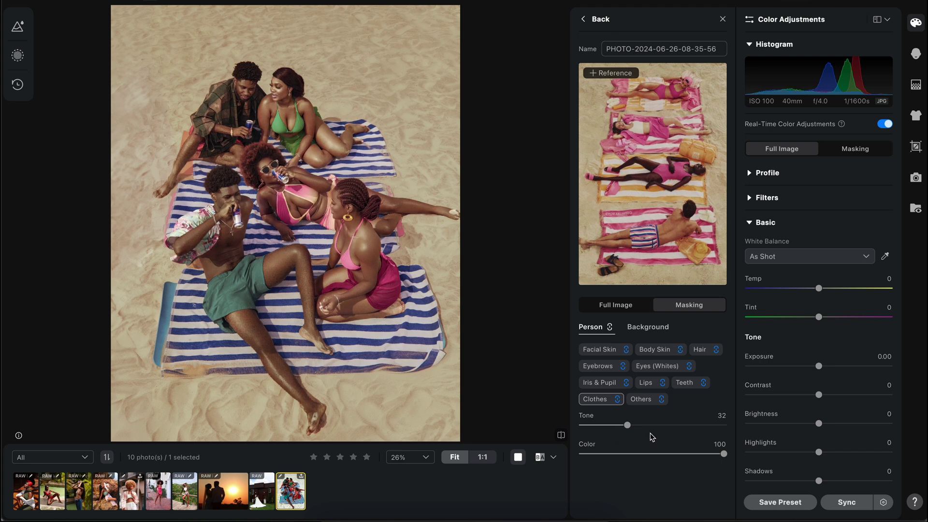
pyautogui.moveTo(724, 453); pyautogui.dragTo(658, 454)
pyautogui.moveTo(627, 425); pyautogui.dragTo(607, 424)
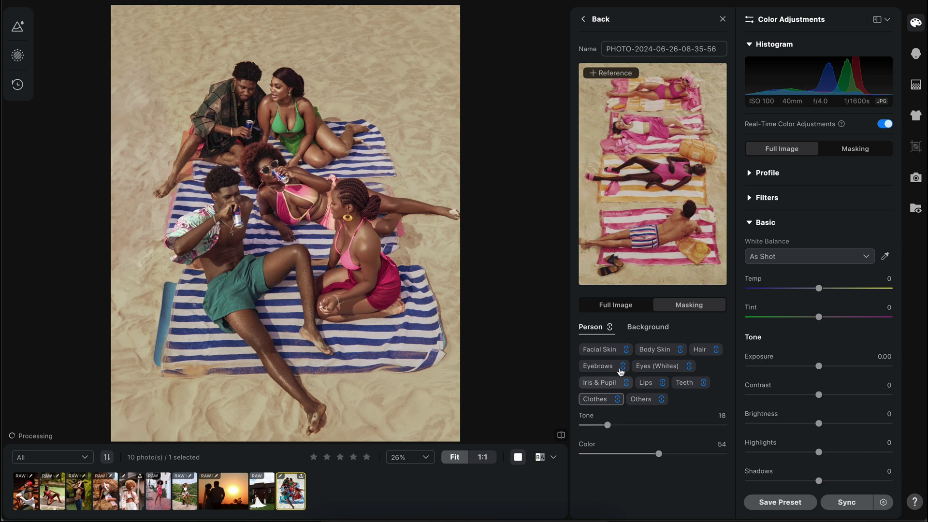
# Set the beach towel look's full-image Color to 58 and Amount to 86, and compare the photo before and after
pyautogui.click(628, 305)
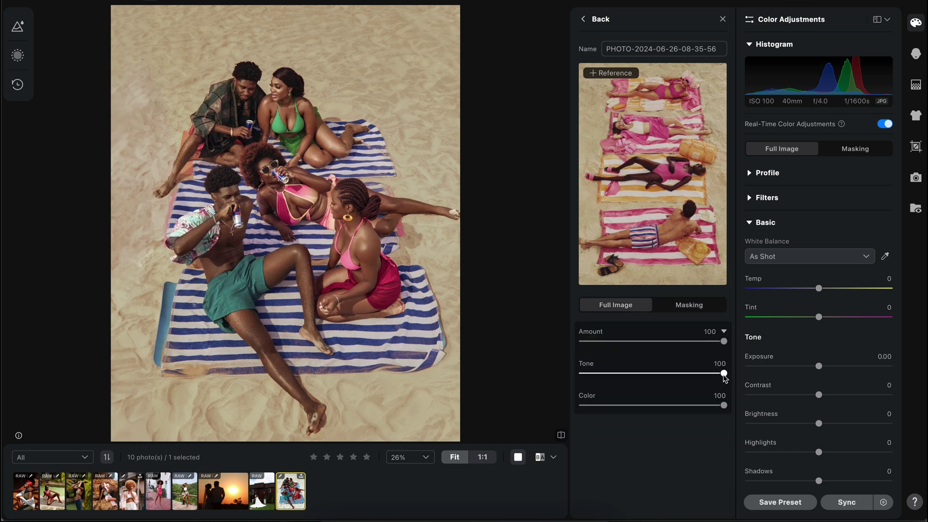
pyautogui.moveTo(723, 405); pyautogui.dragTo(662, 406)
pyautogui.moveTo(723, 343); pyautogui.dragTo(704, 340)
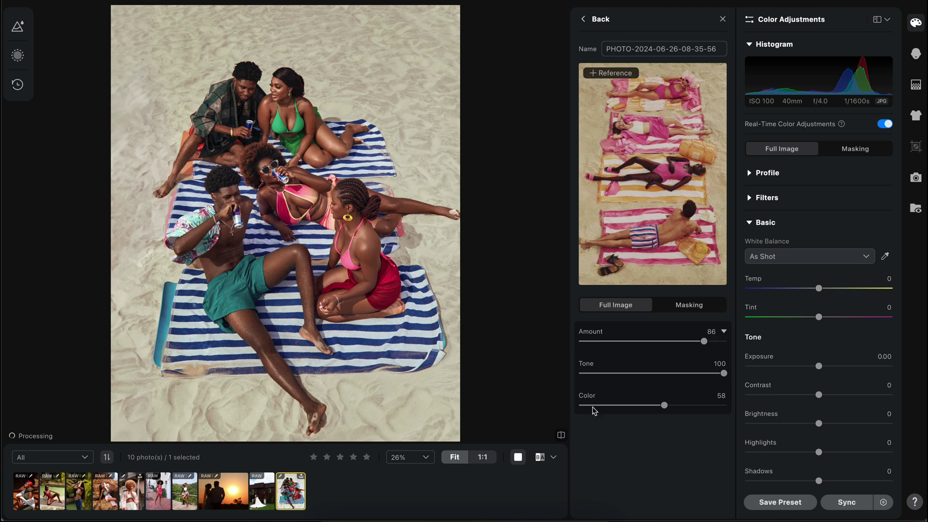
pyautogui.moveTo(561, 435); pyautogui.dragTo(560, 435)
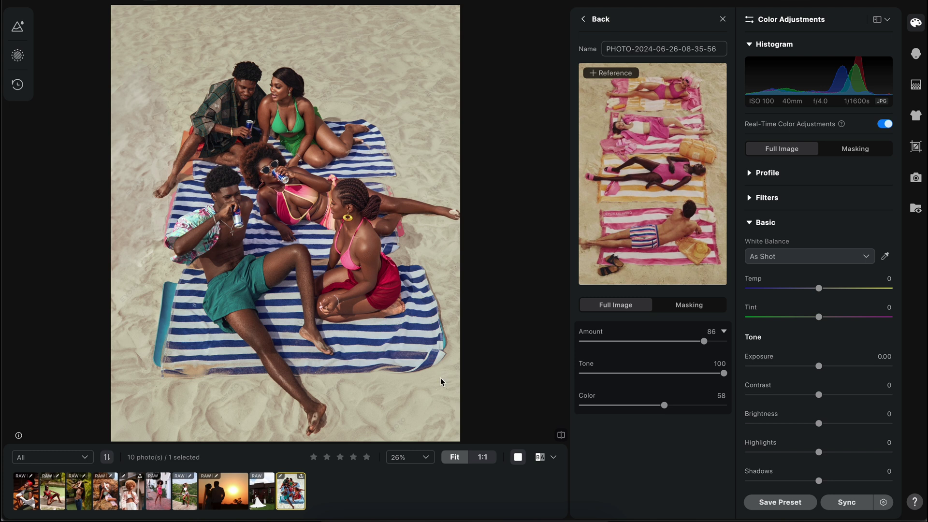
# Open the poolside red bikini portrait with its SWM-4 look settings and compare it before and after
pyautogui.moveTo(560, 435); pyautogui.dragTo(560, 437)
pyautogui.click(53, 495)
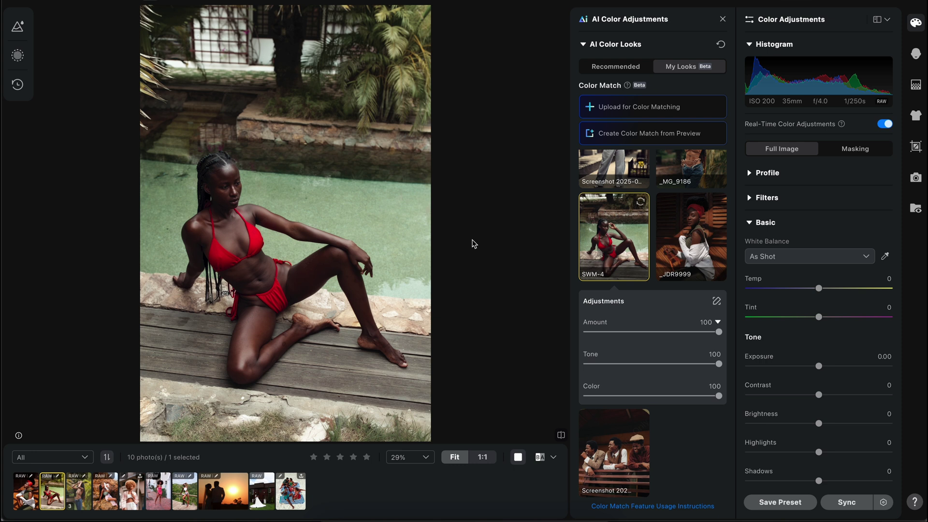
pyautogui.click(603, 238)
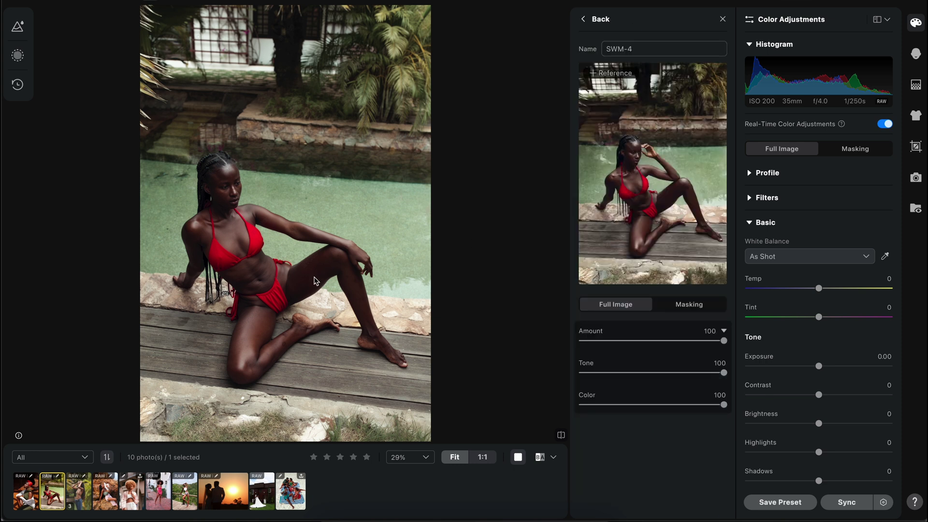
pyautogui.click(561, 435)
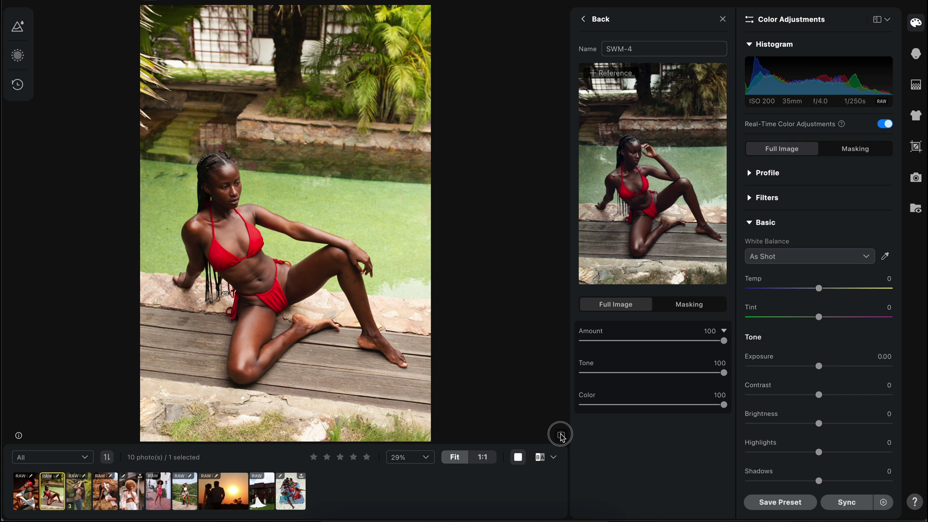
pyautogui.click(561, 435)
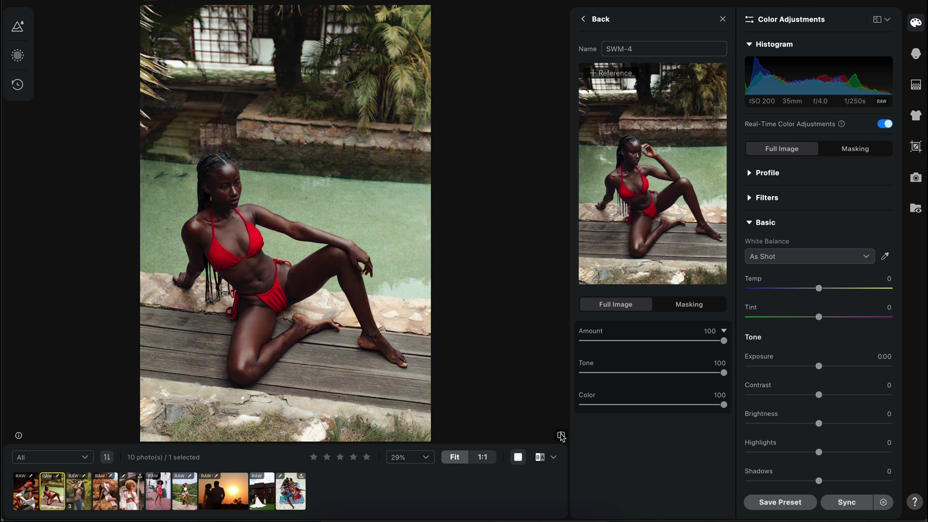
pyautogui.click(561, 435)
pyautogui.click(560, 435)
# Review the SWM-4 look's Person and Background masking settings, and return to its full-image settings
pyautogui.click(688, 304)
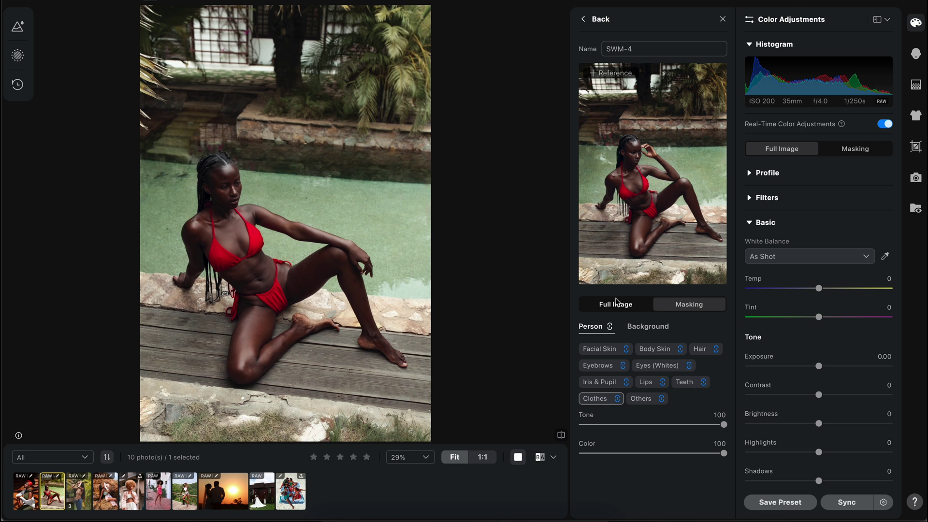
pyautogui.click(645, 326)
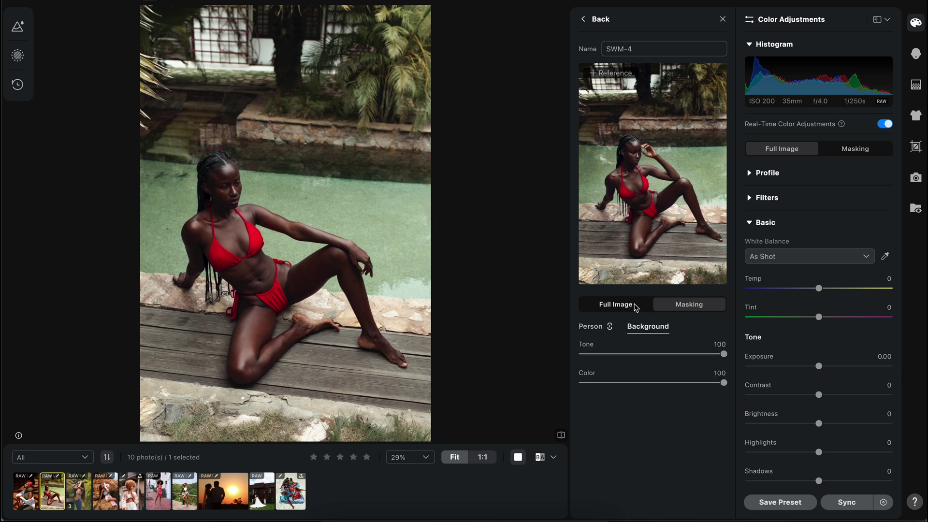
pyautogui.click(629, 305)
# Examine the poolside portrait's skin tones and surroundings by switching repeatedly between the original and the graded version
pyautogui.moveTo(343, 277); pyautogui.dragTo(539, 235)
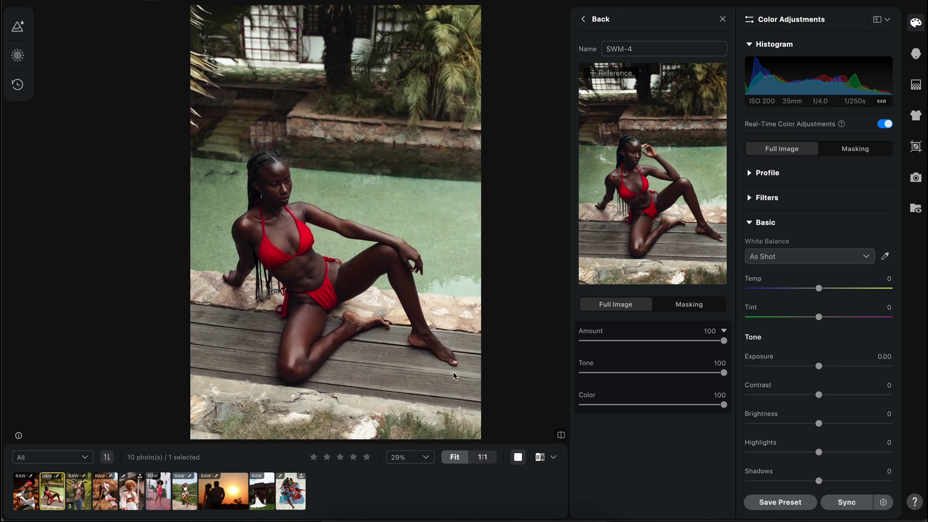
pyautogui.click(561, 434)
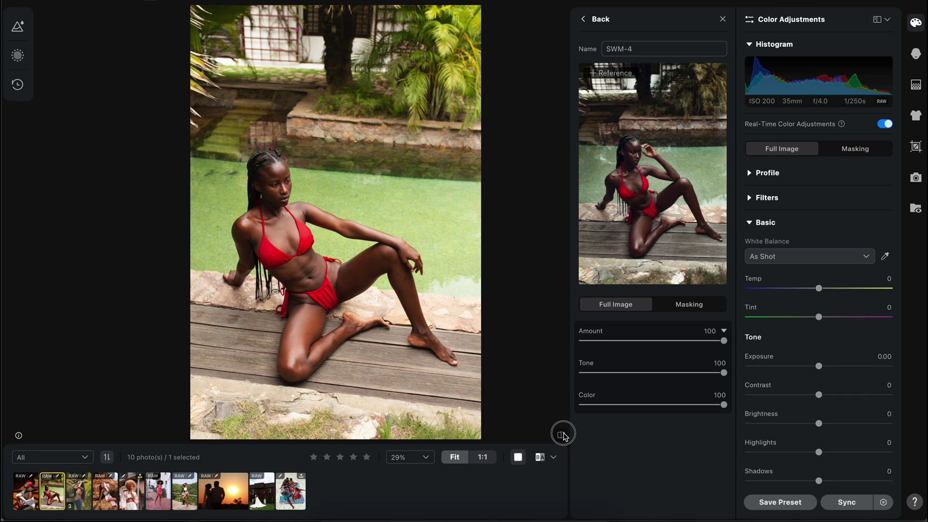
pyautogui.click(561, 434)
pyautogui.click(561, 434)
pyautogui.click(561, 434)
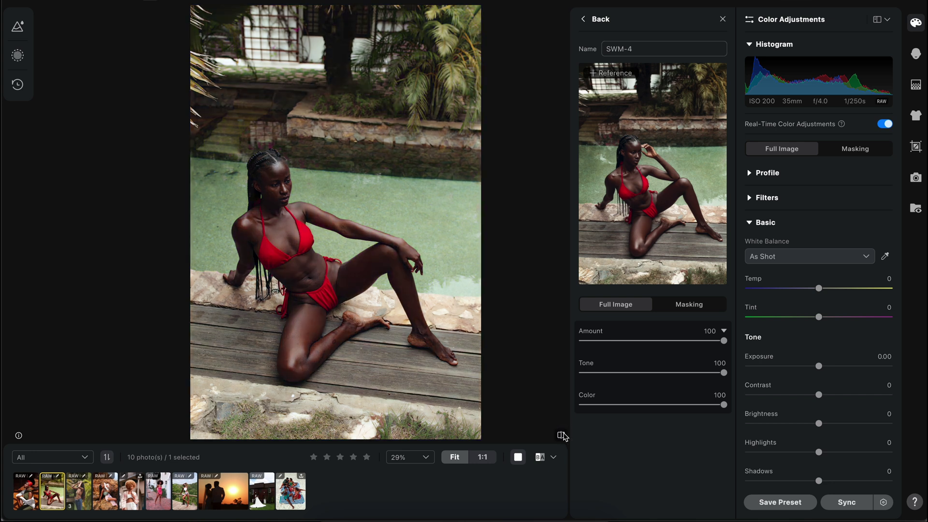
pyautogui.click(561, 434)
pyautogui.click(560, 435)
pyautogui.scroll(-1, 418, 273)
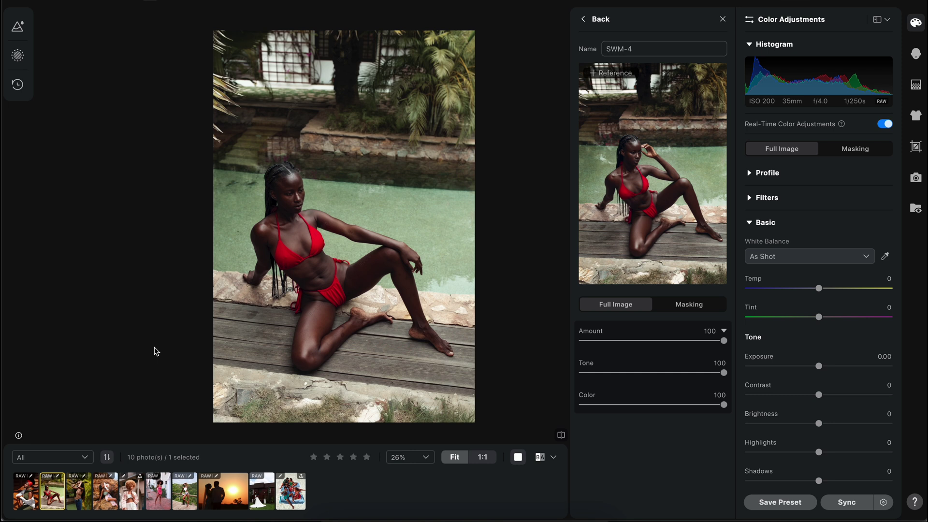
# Apply the IMG_5981 look to the white swimsuit portrait and open the look's full-image settings
pyautogui.click(205, 489)
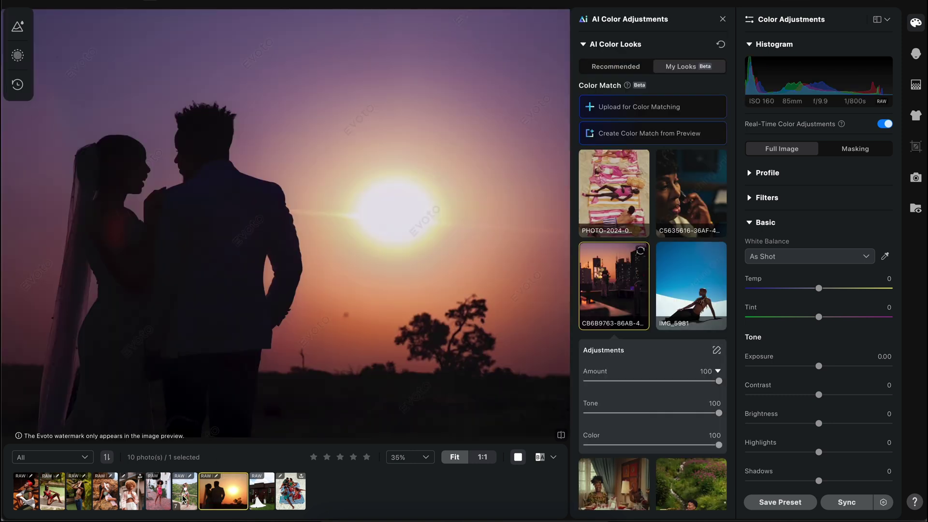
pyautogui.click(184, 498)
pyautogui.click(667, 281)
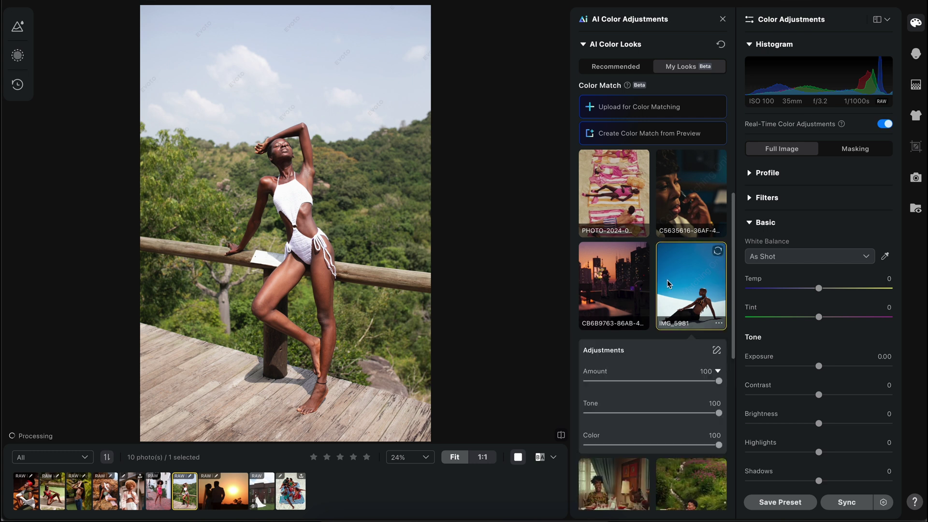
pyautogui.scroll(-3, 645, 449)
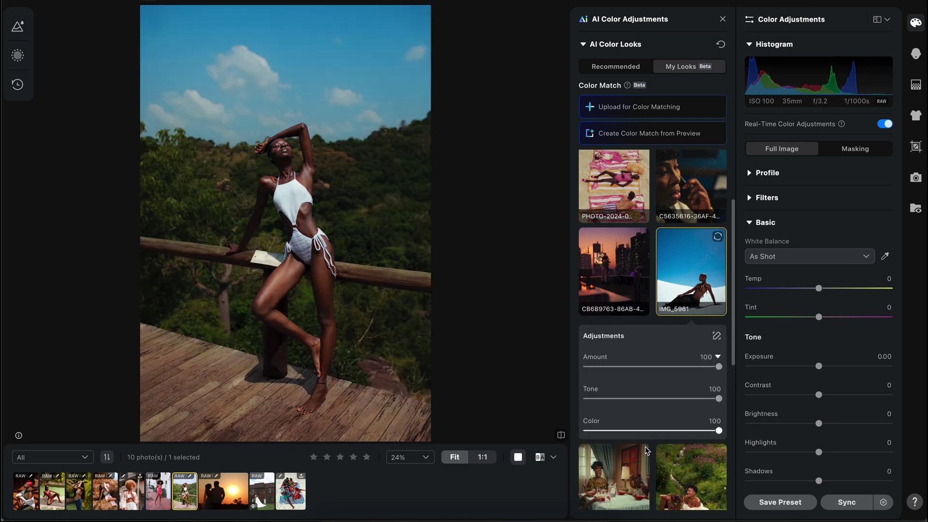
pyautogui.click(700, 217)
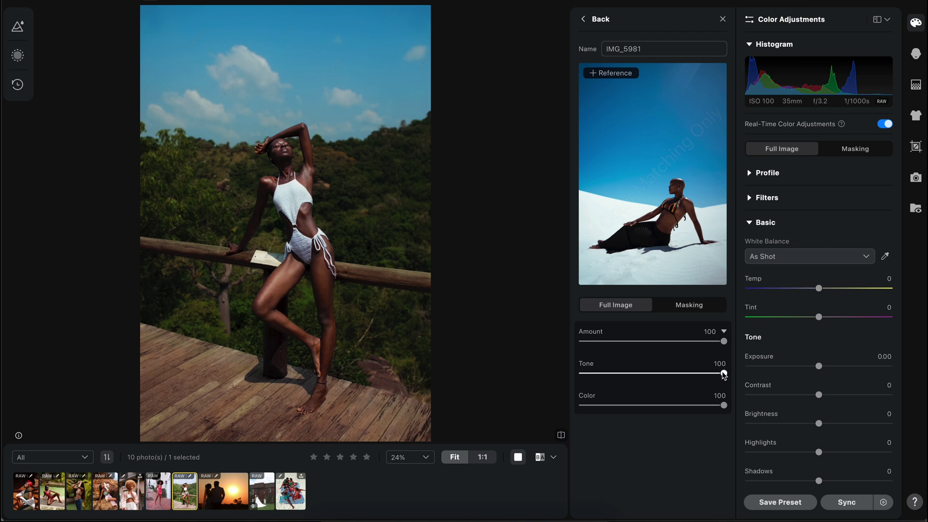
# Set the IMG_5981 look's Tone to 56, inspect the white swimsuit portrait, and return to the saved looks
pyautogui.moveTo(724, 376); pyautogui.dragTo(661, 375)
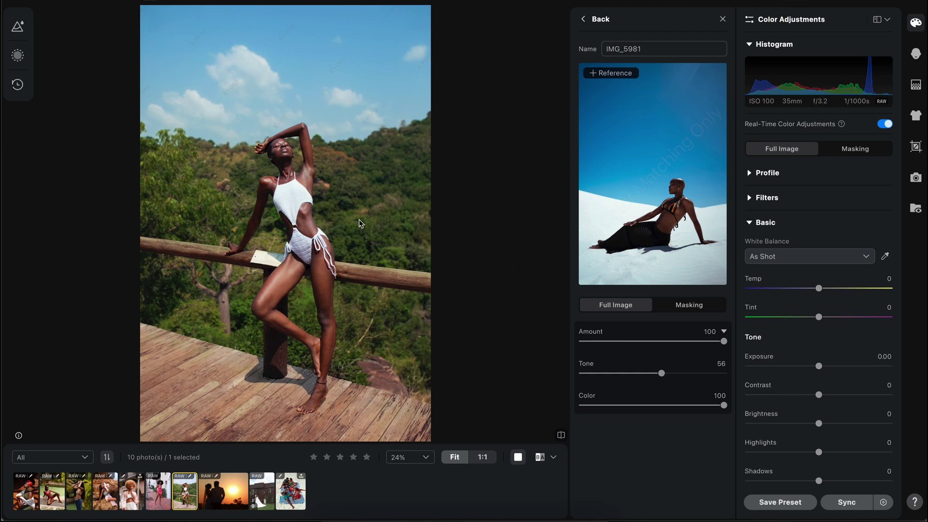
pyautogui.scroll(5, 333, 169)
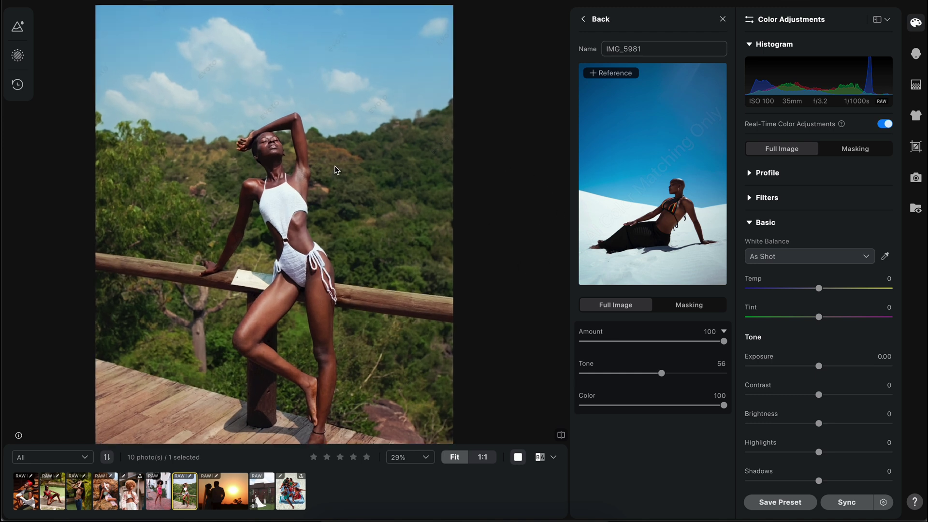
pyautogui.moveTo(333, 184); pyautogui.dragTo(314, 217)
pyautogui.scroll(-6, 314, 218)
pyautogui.scroll(4, 314, 218)
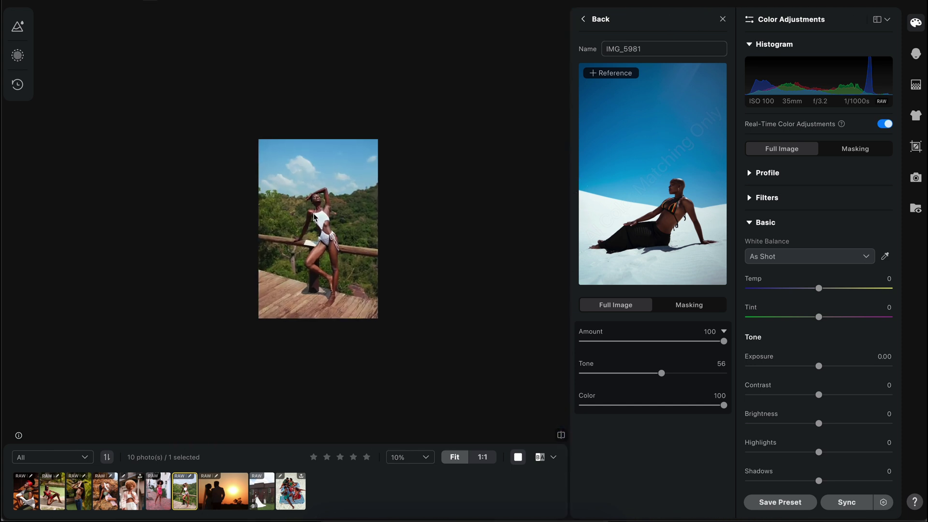
pyautogui.scroll(1, 314, 216)
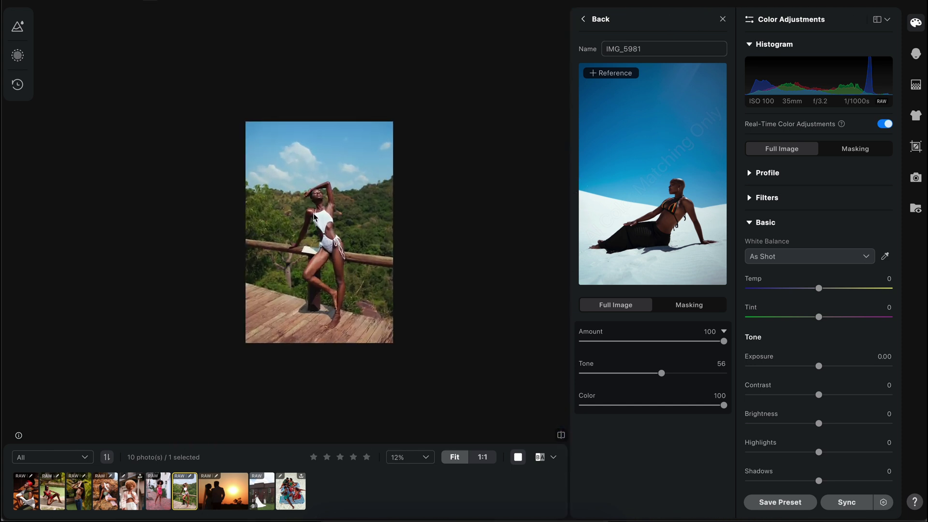
pyautogui.scroll(4, 322, 213)
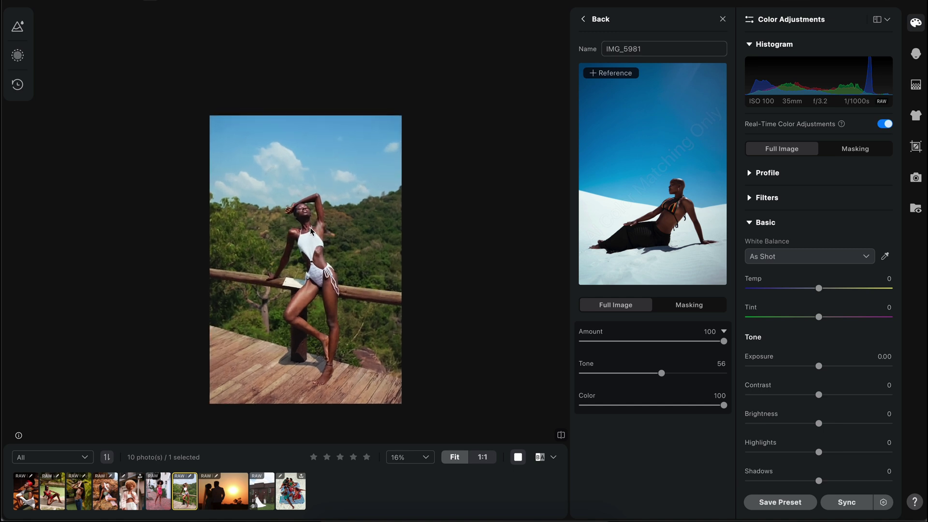
pyautogui.click(585, 20)
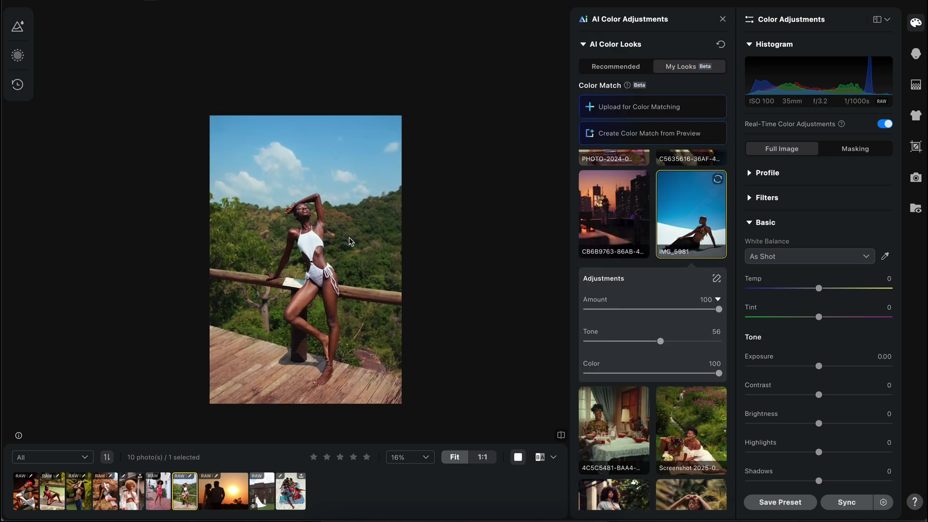
# Switch to Reference View and place the beach group photo as the reference image
pyautogui.click(553, 457)
pyautogui.click(544, 431)
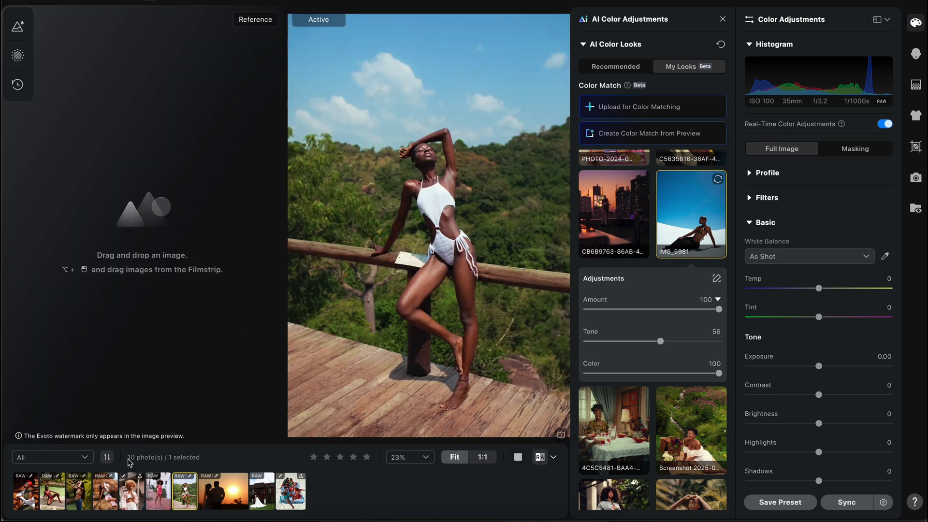
pyautogui.keyDown('shift'); pyautogui.click(295, 495); pyautogui.keyUp('shift')
pyautogui.moveTo(295, 496); pyautogui.dragTo(324, 445)
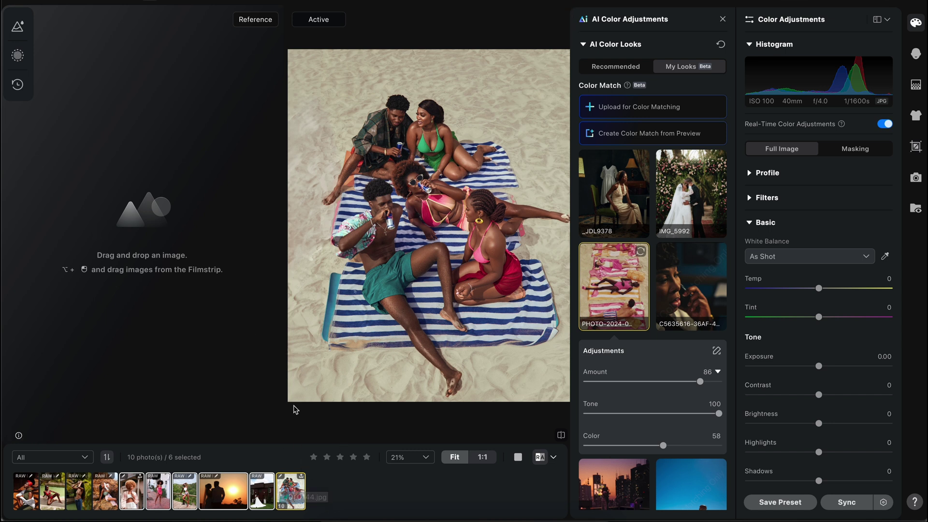
pyautogui.moveTo(296, 499); pyautogui.dragTo(145, 207)
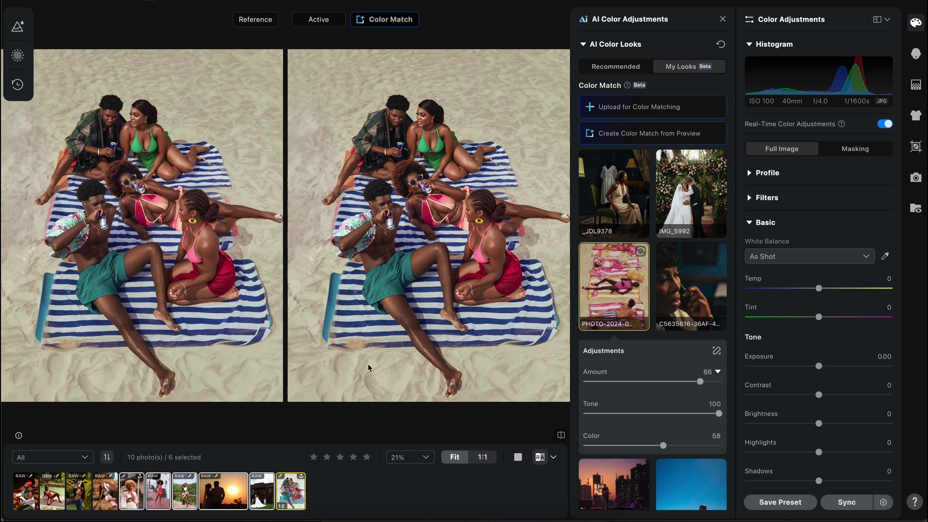
# Color match the white swimsuit portrait to the beach group reference photo and compare it before and after
pyautogui.click(188, 494)
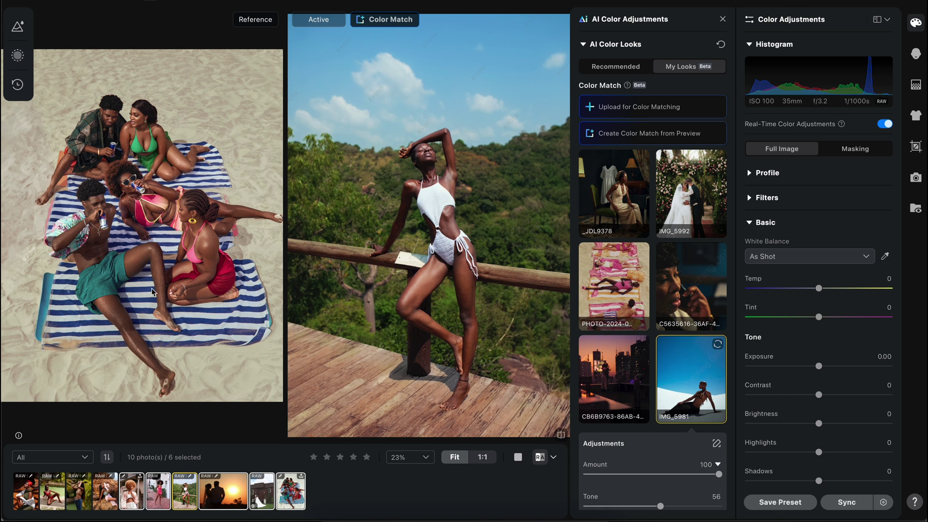
pyautogui.moveTo(607, 317)
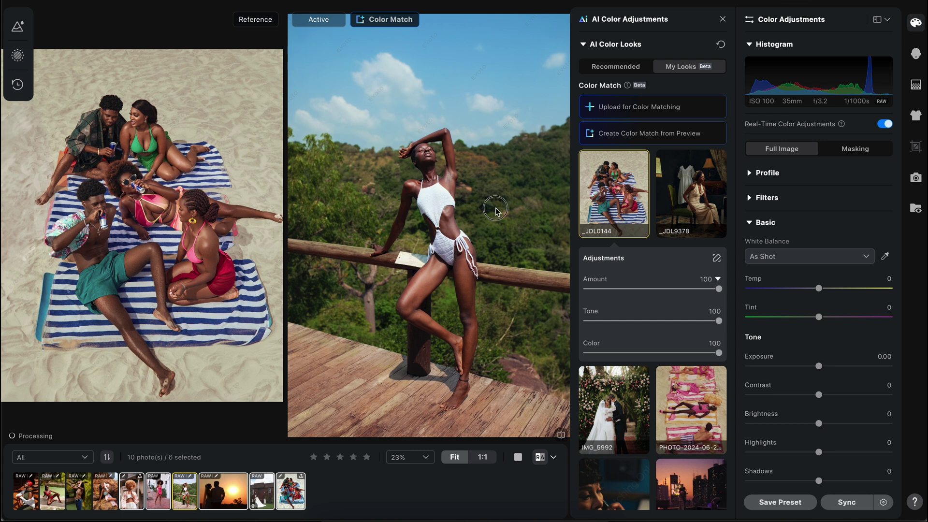
pyautogui.click(561, 435)
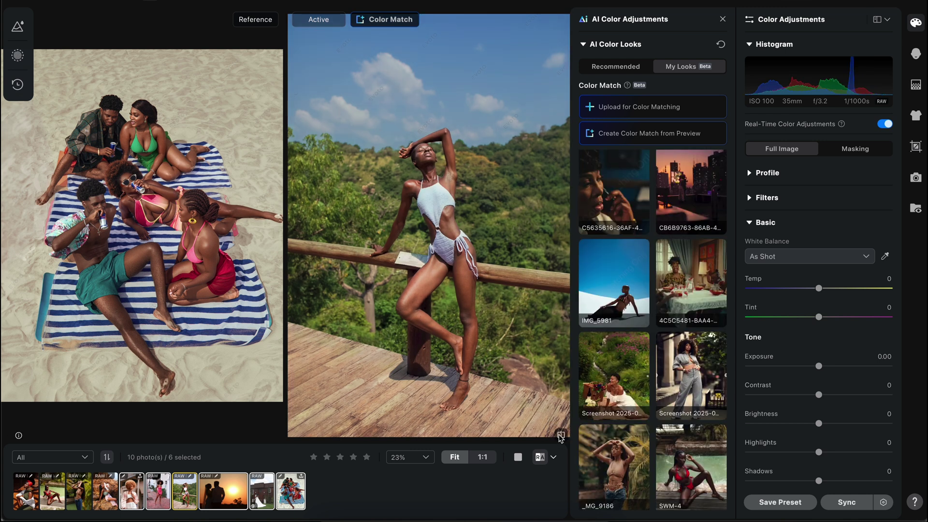
pyautogui.click(560, 435)
# Set the _JDL0144 look's Amount to 88 on the white swimsuit portrait
pyautogui.scroll(6, 611, 298)
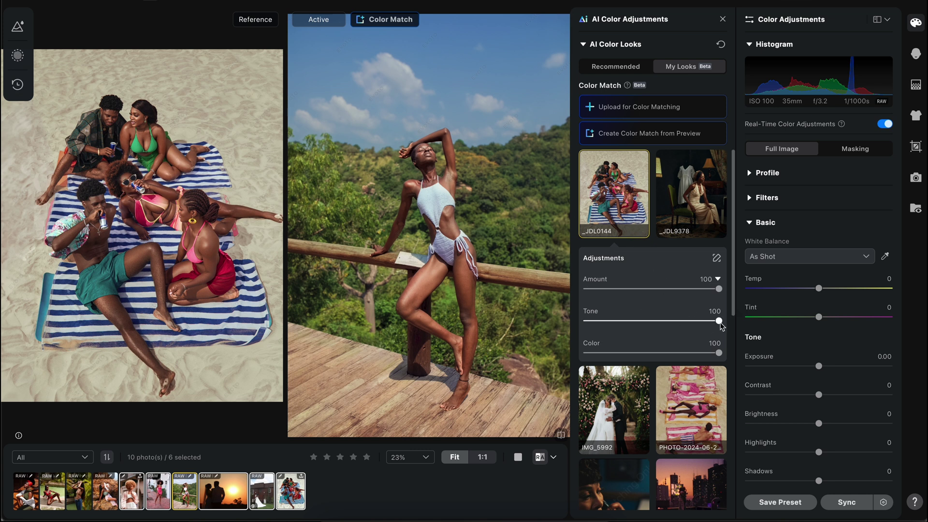
pyautogui.moveTo(719, 321); pyautogui.dragTo(717, 352)
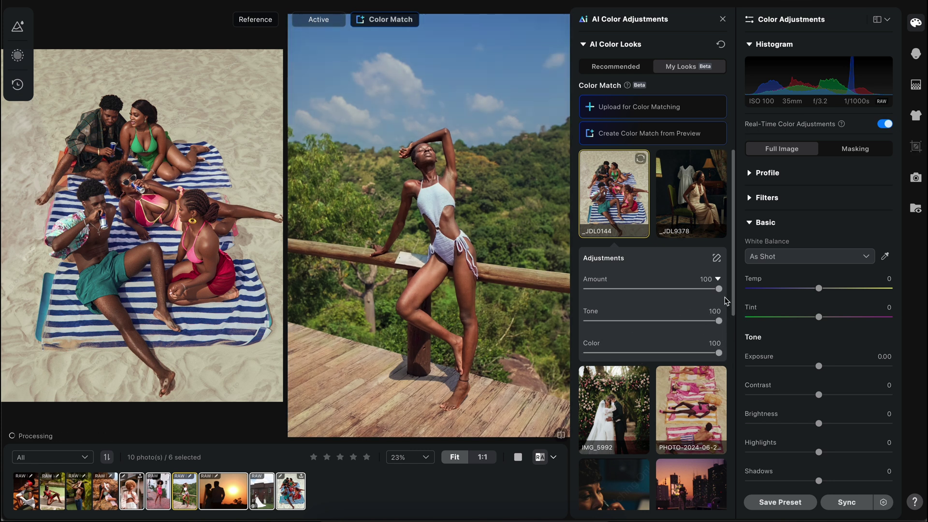
pyautogui.moveTo(719, 288)
pyautogui.mouseDown()
pyautogui.moveTo(668, 286)
pyautogui.moveTo(756, 283)
pyautogui.moveTo(658, 290)
pyautogui.moveTo(703, 289)
pyautogui.mouseUp()
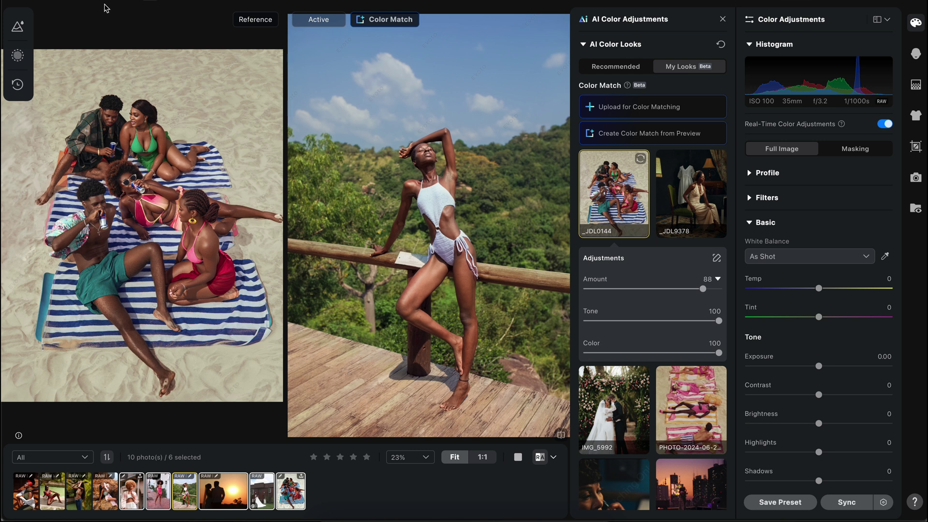
# Undo the _JDL0144 look on the white swimsuit portrait and return to the single-photo view
pyautogui.hotkey('ctrl', 'z')
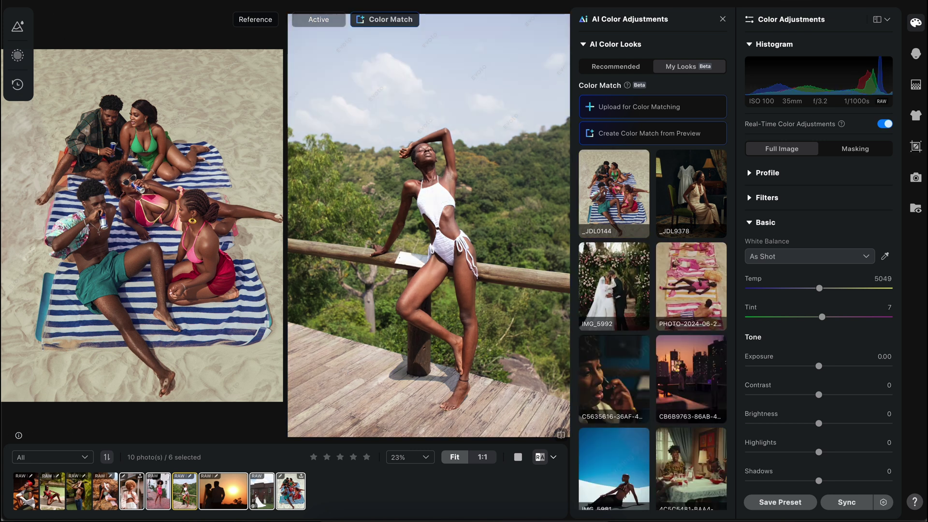
pyautogui.click(554, 458)
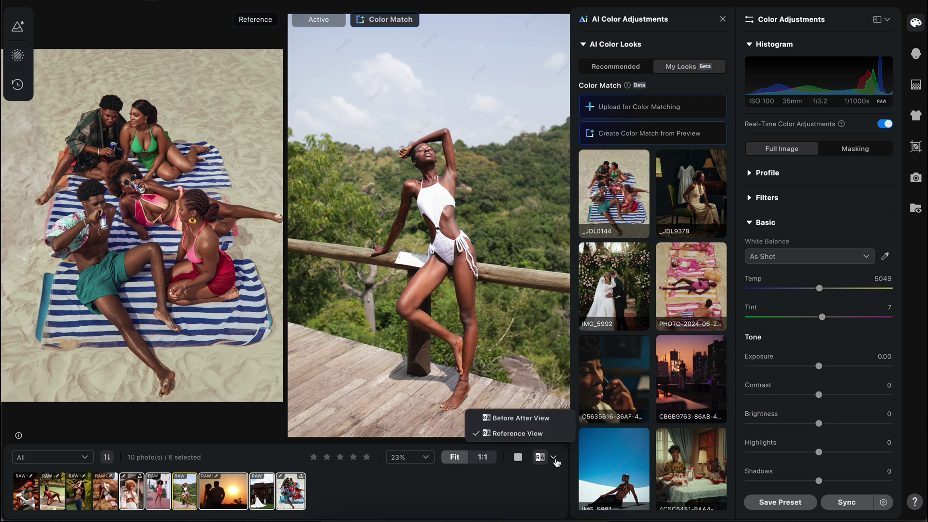
pyautogui.click(518, 458)
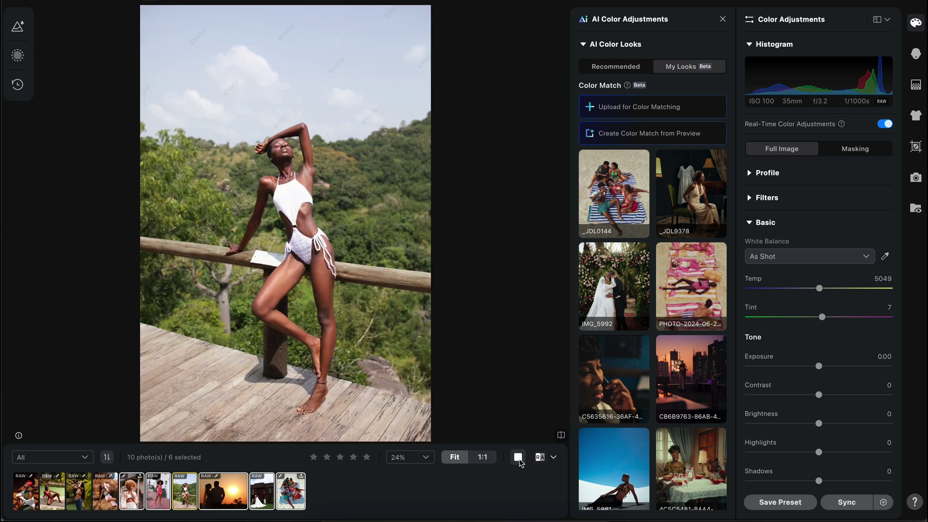
# Apply the IMG_5981 look to the white swimsuit portrait and set its Tone to 64
pyautogui.scroll(-5, 606, 401)
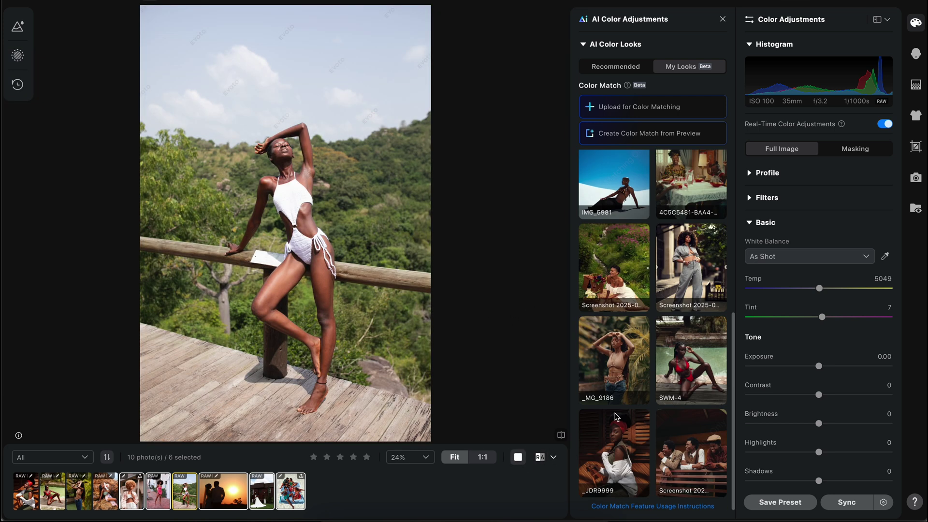
pyautogui.click(633, 189)
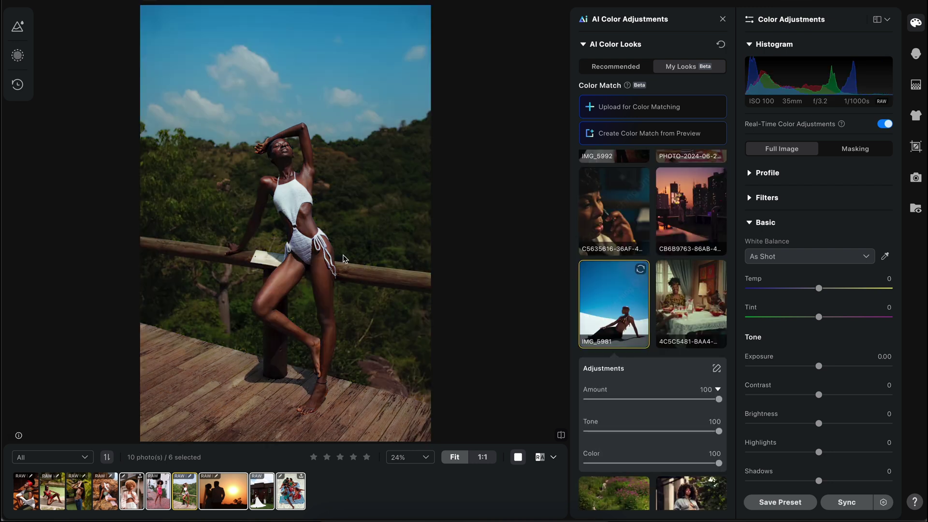
pyautogui.moveTo(718, 431); pyautogui.dragTo(671, 432)
pyautogui.scroll(1, 432, 297)
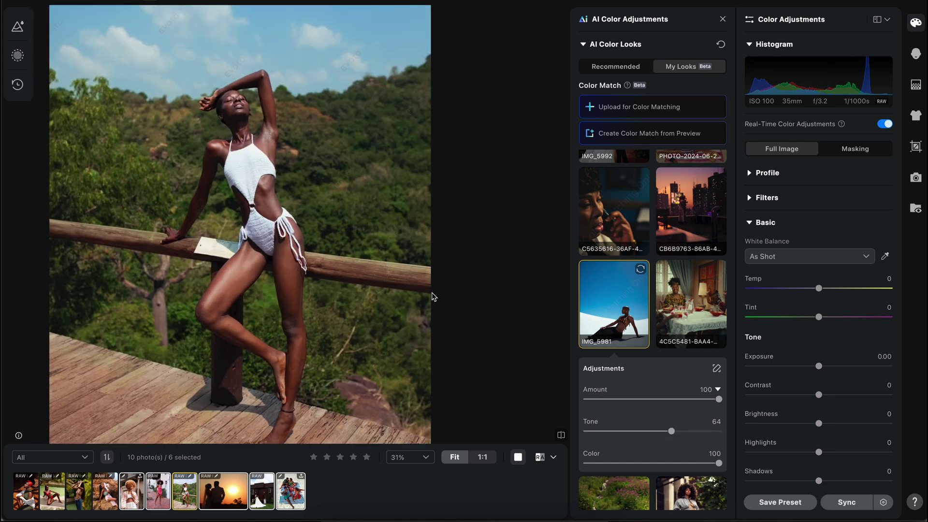
# Open the IMG_5981 look's reference photo for the white swimsuit portrait and compare the portrait before and after grading
pyautogui.moveTo(368, 290); pyautogui.dragTo(346, 274)
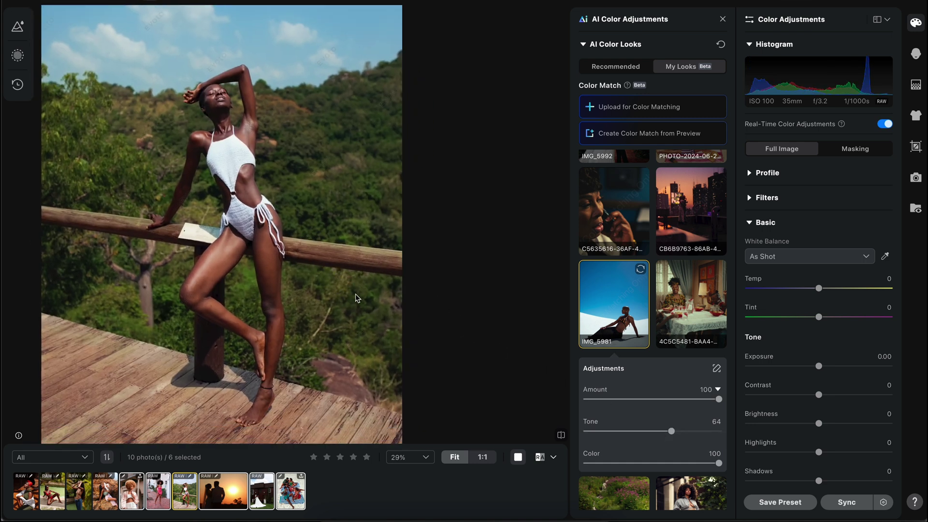
pyautogui.scroll(-3, 360, 303)
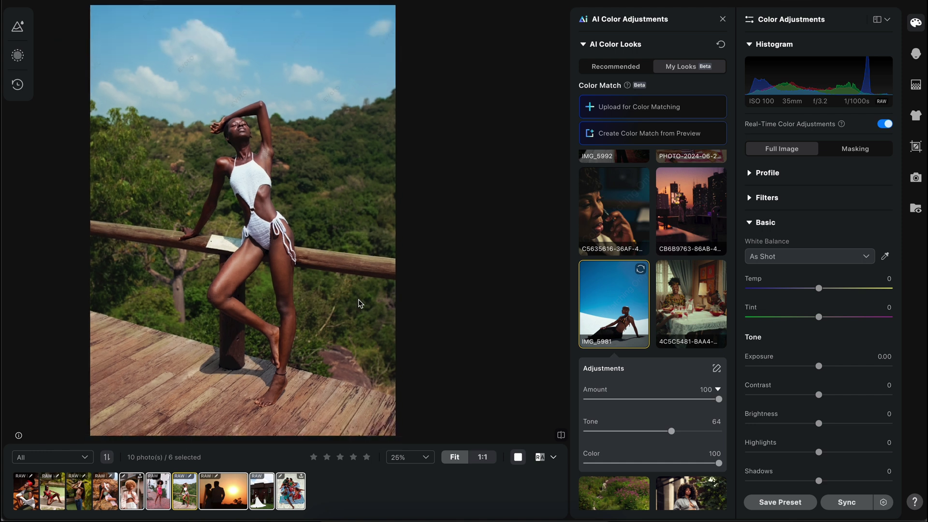
pyautogui.moveTo(301, 298); pyautogui.dragTo(328, 296)
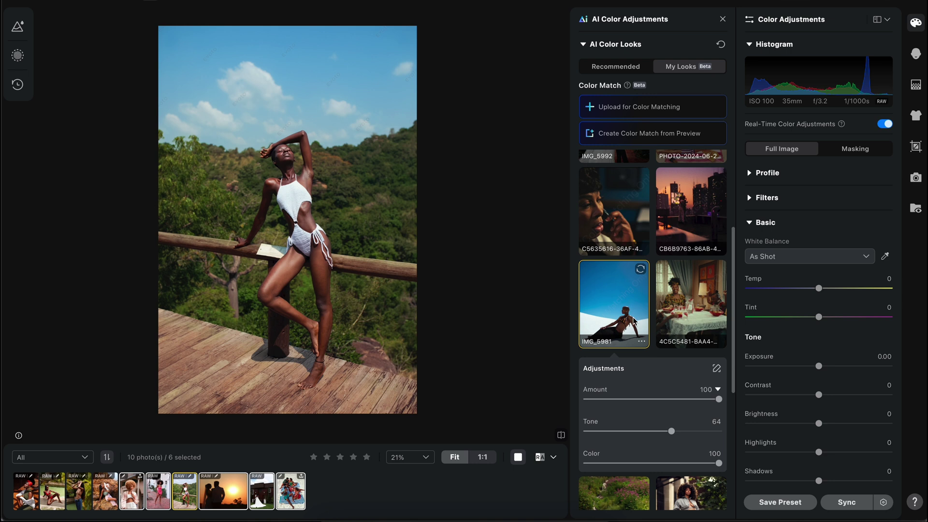
pyautogui.click(602, 309)
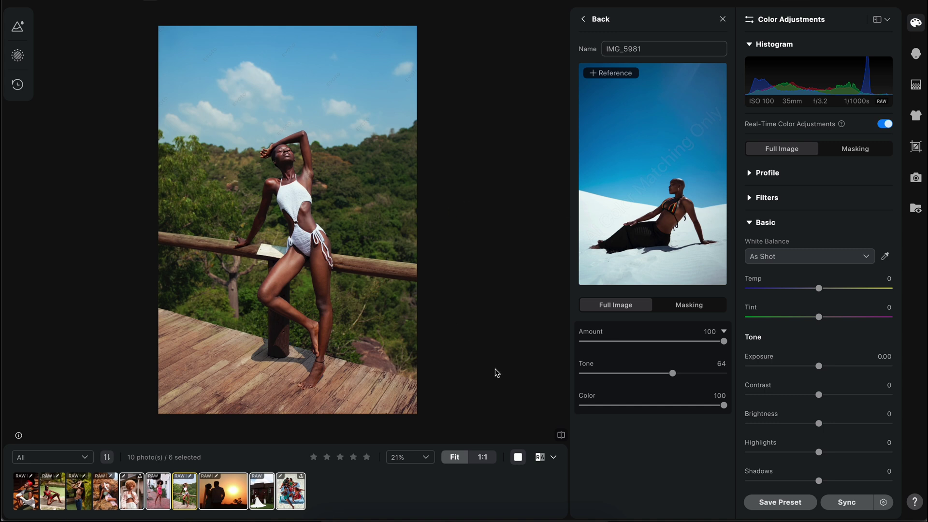
pyautogui.click(563, 436)
pyautogui.click(563, 436)
pyautogui.click(562, 436)
# Open the graded jeans portrait and view it beside the reference photo of its "Screenshot 2025-01-14 at 19.11" look
pyautogui.click(86, 492)
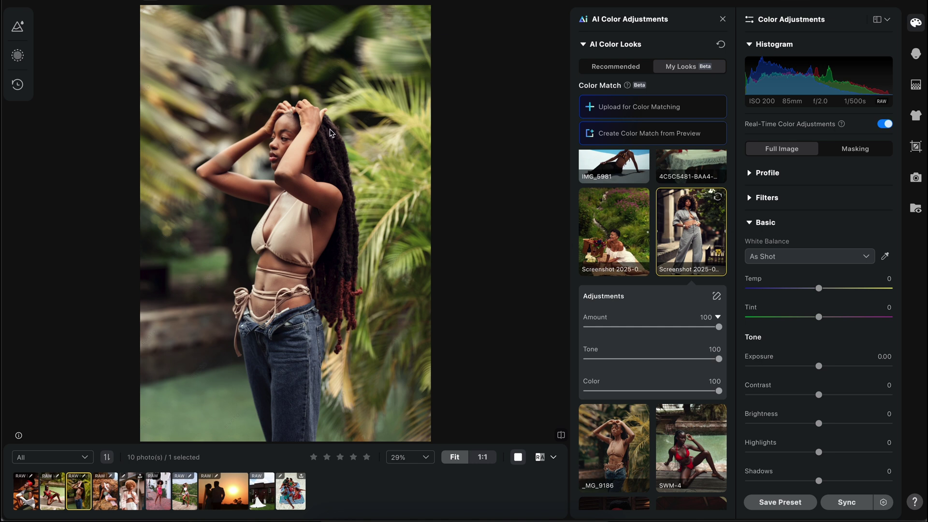
pyautogui.click(687, 235)
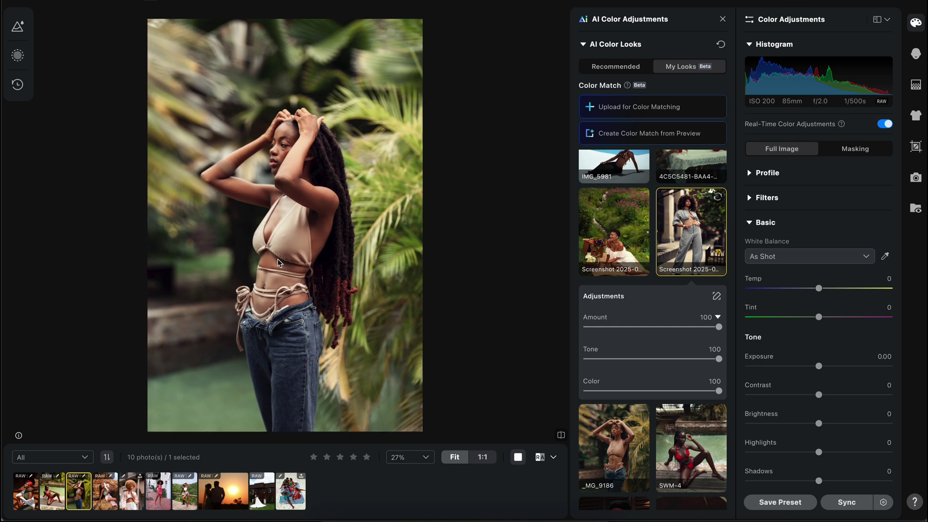
pyautogui.click(690, 225)
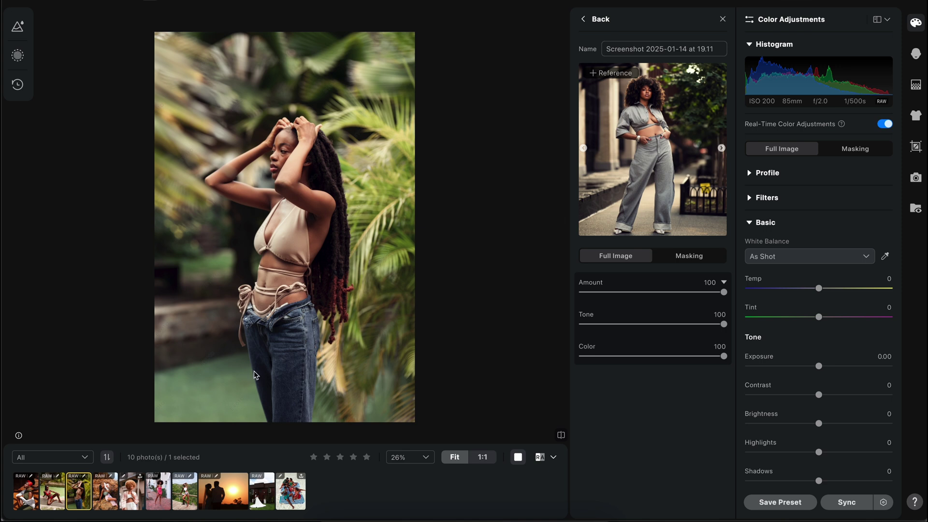
# Open the graded rock portrait with the floral hat and view it beside its "Screenshot 2025-01-14 at 19.18" reference photo
pyautogui.click(111, 495)
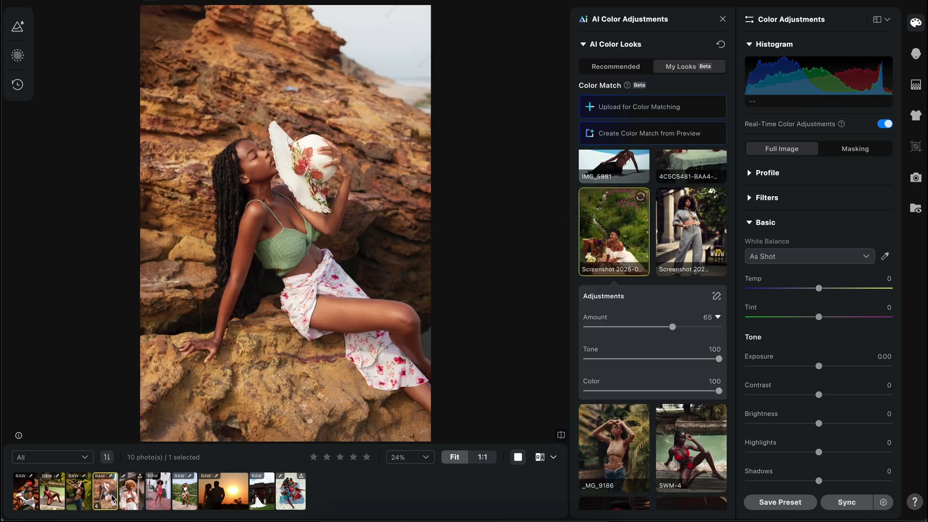
pyautogui.click(619, 234)
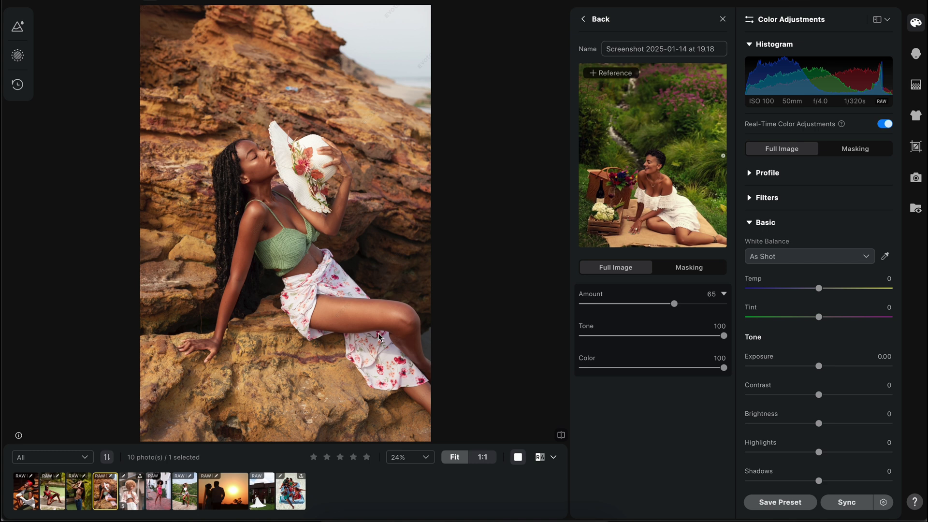
pyautogui.scroll(-1, 379, 337)
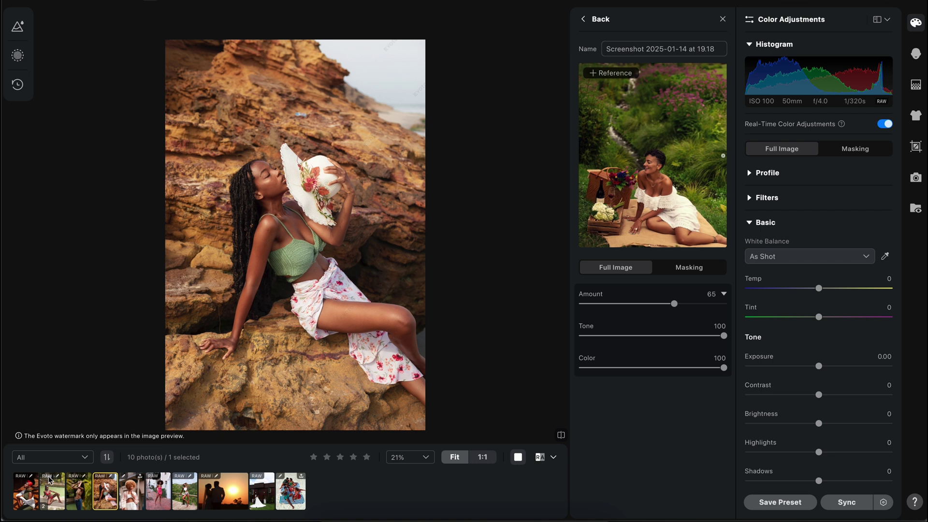
# Open the graded red headwrap portrait and view it beside the reference photo of its _JDR9999 look
pyautogui.click(25, 491)
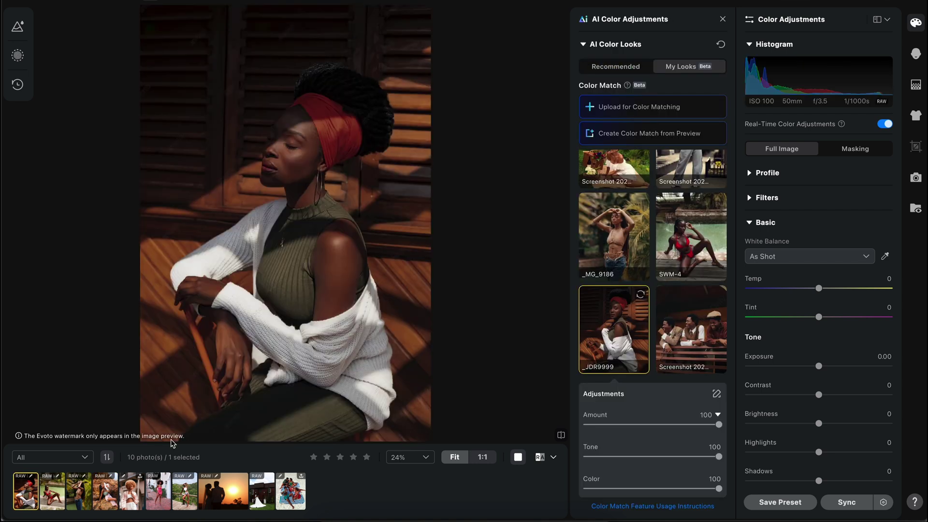
pyautogui.click(610, 335)
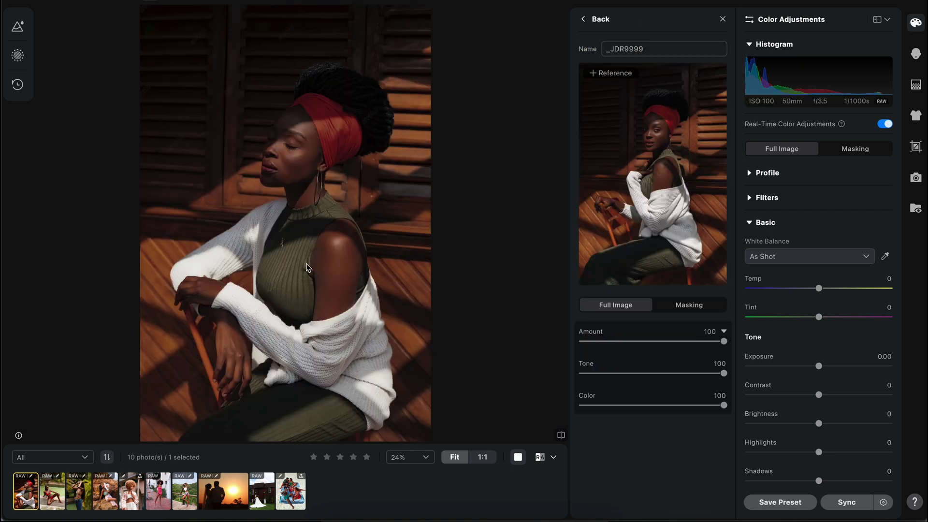
pyautogui.scroll(-1, 342, 263)
pyautogui.moveTo(341, 263); pyautogui.dragTo(478, 249)
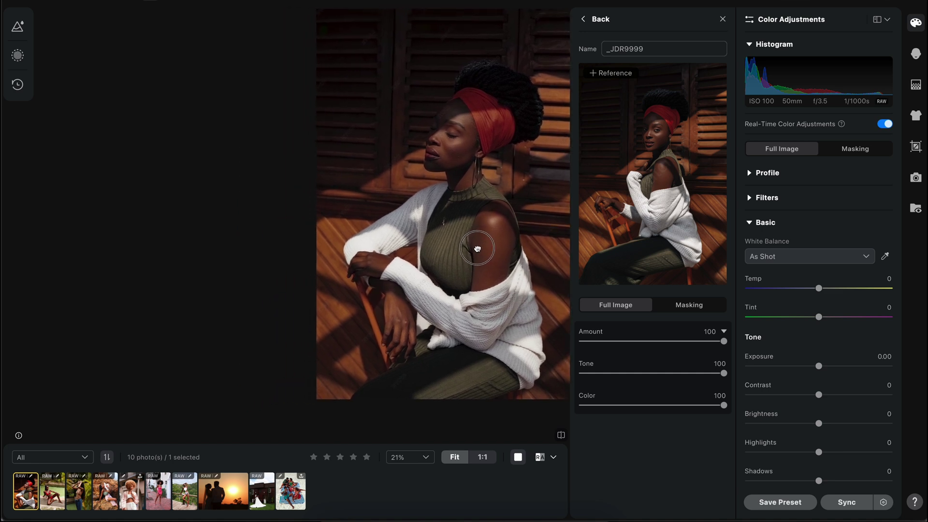
# Open the graded red bikini portrait and compare it with the reference photo of its SWM-4 look
pyautogui.click(60, 495)
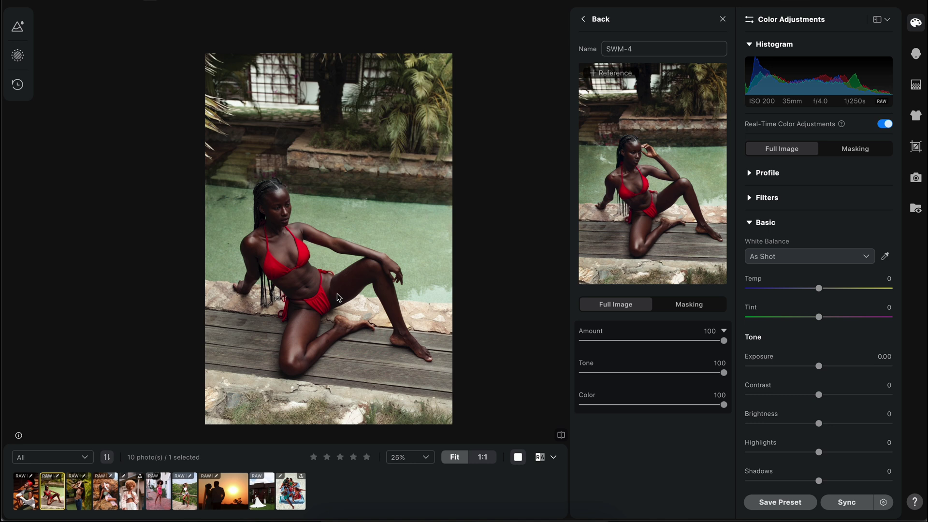
pyautogui.moveTo(338, 297); pyautogui.dragTo(345, 288)
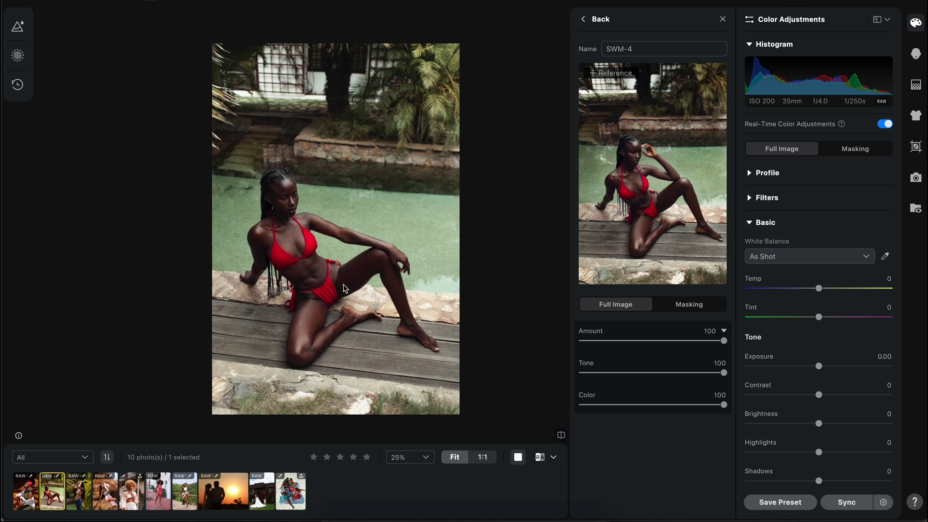